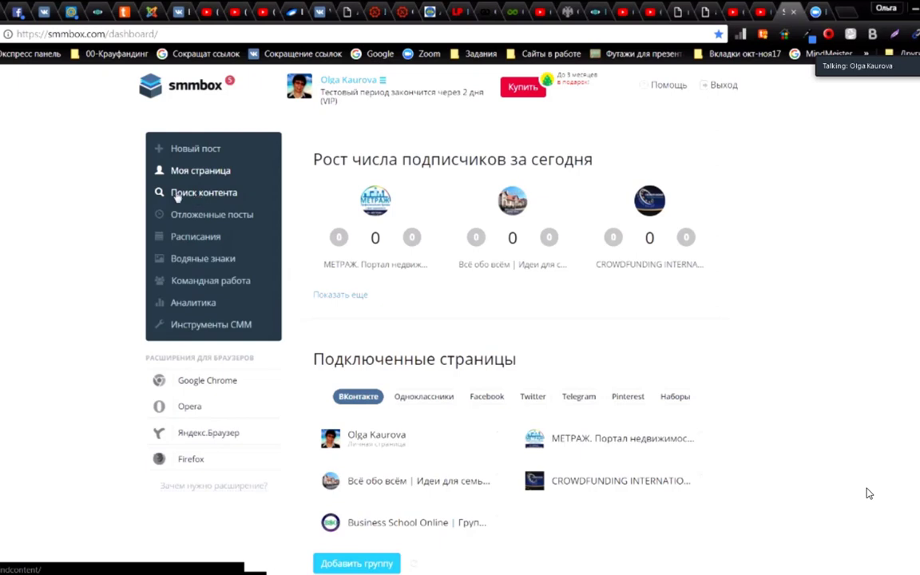
Step: Open Поиск контента to show the 'business school online' category and the example categories
left_click(182, 196)
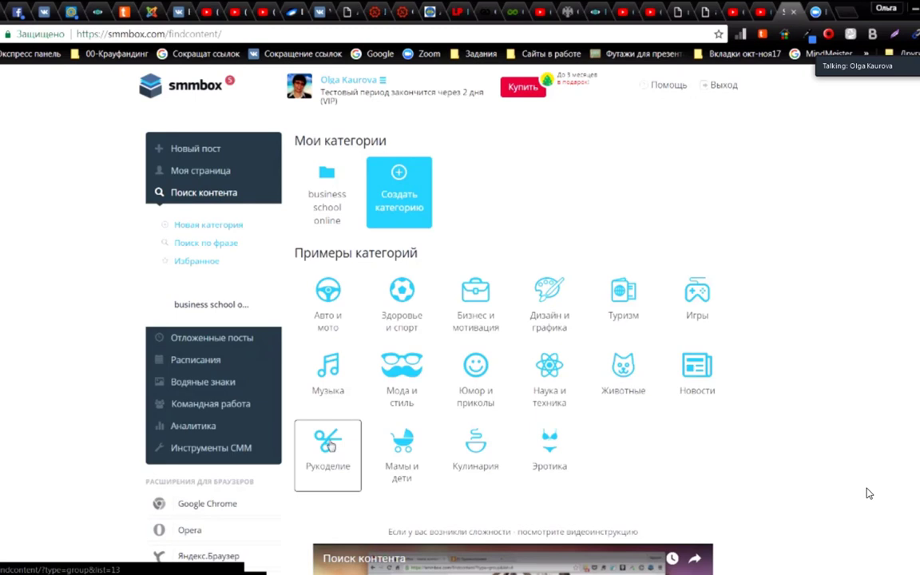
Step: Open the Рукоделие example category and scroll down to its first post
left_click(330, 445)
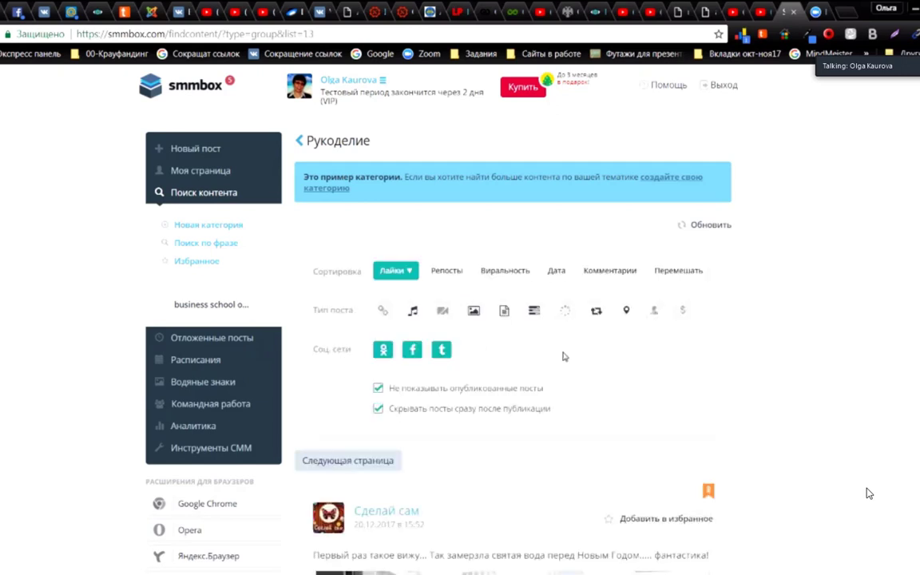
scroll(564, 361, "down", 3)
scroll(564, 364, "up", 3)
scroll(465, 345, "down", 1)
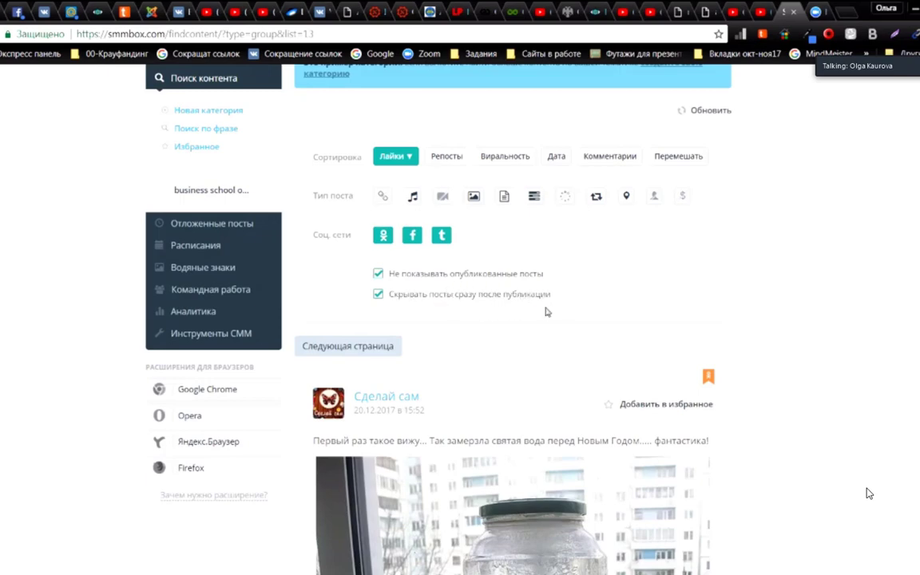
Step: Scroll through the post form to review the frozen holy water text and jar photo
scroll(547, 308, "down", 2)
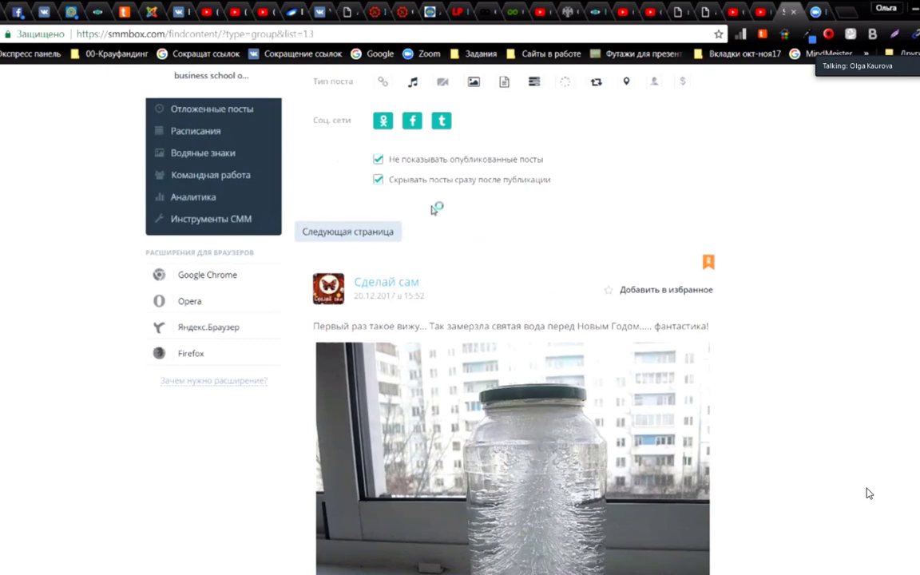
scroll(399, 209, "up", 4)
scroll(374, 333, "down", 6)
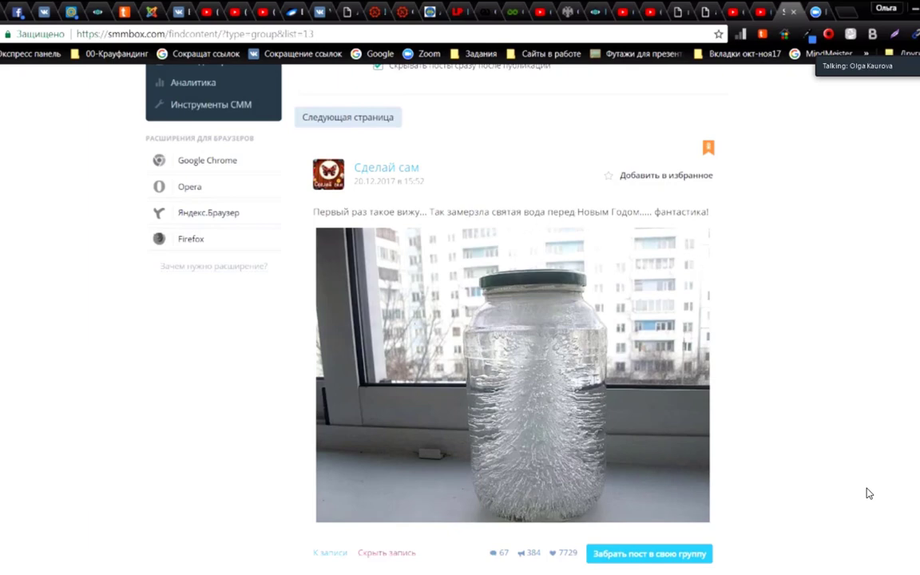
scroll(869, 493, "down", 1)
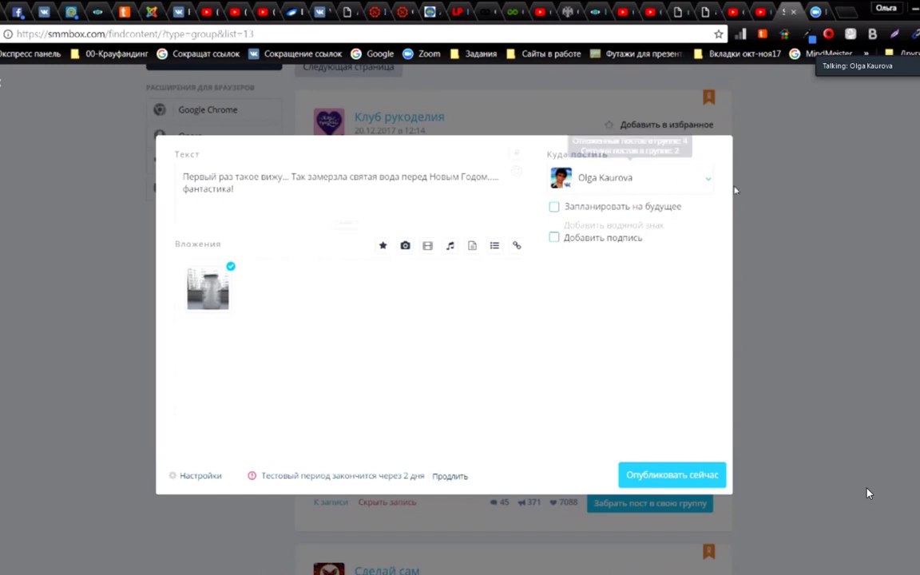
Step: Add the personal VK profile and the Всё обо всём group as posting targets
left_click(709, 183)
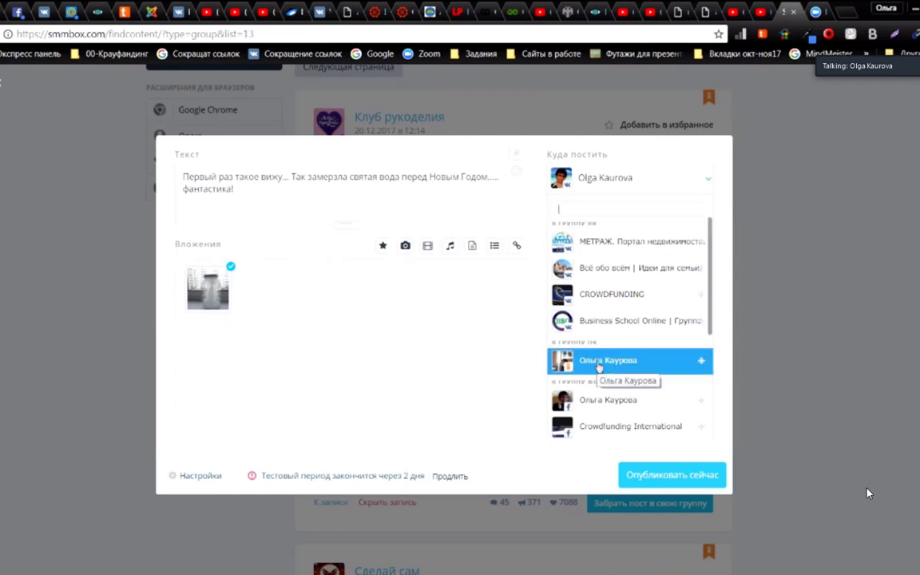
left_click(598, 364)
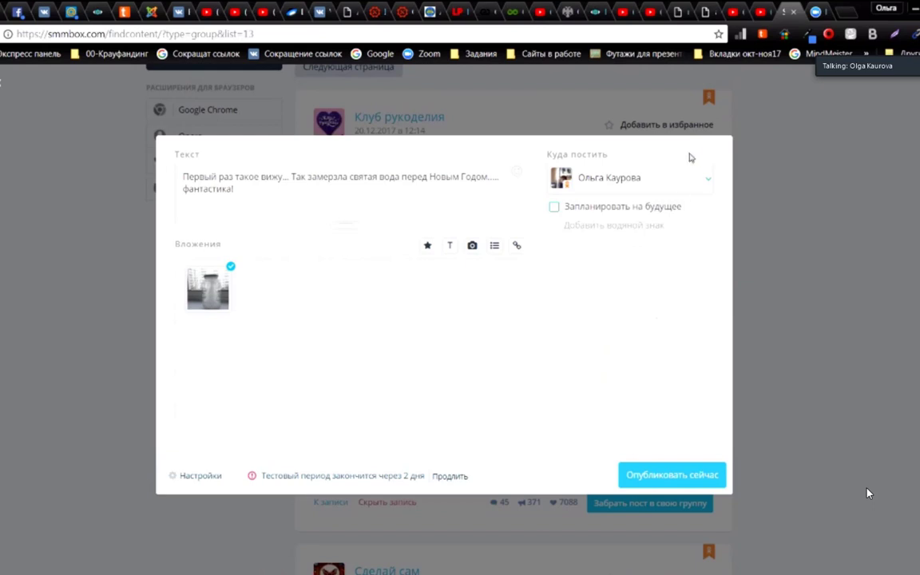
left_click(708, 182)
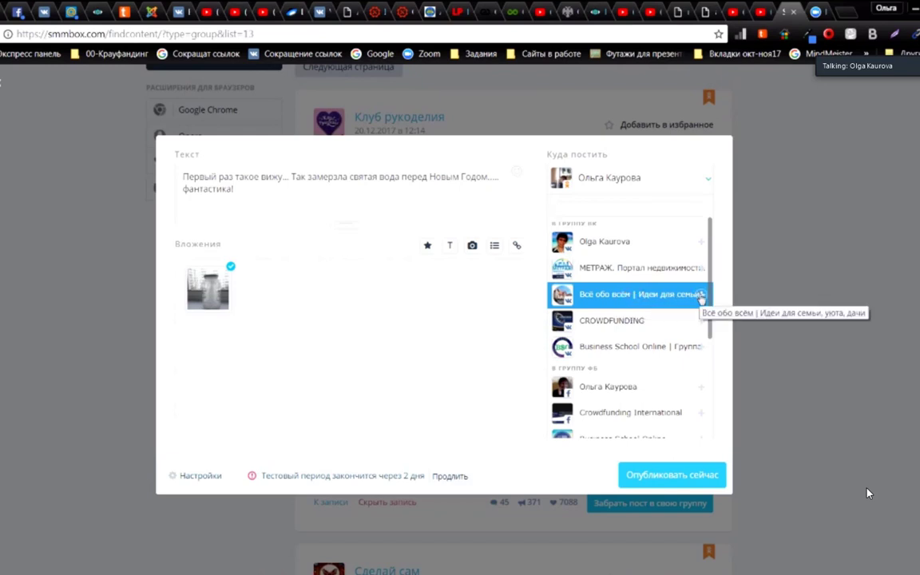
left_click(700, 295)
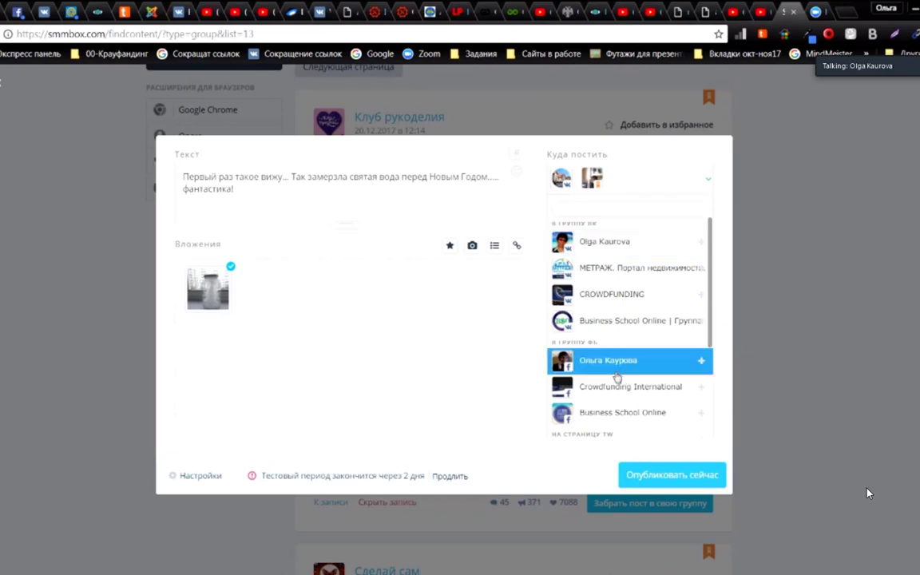
Step: Add the Facebook profile, Twitter page and Pinterest board as targets, then close the list
left_click(700, 362)
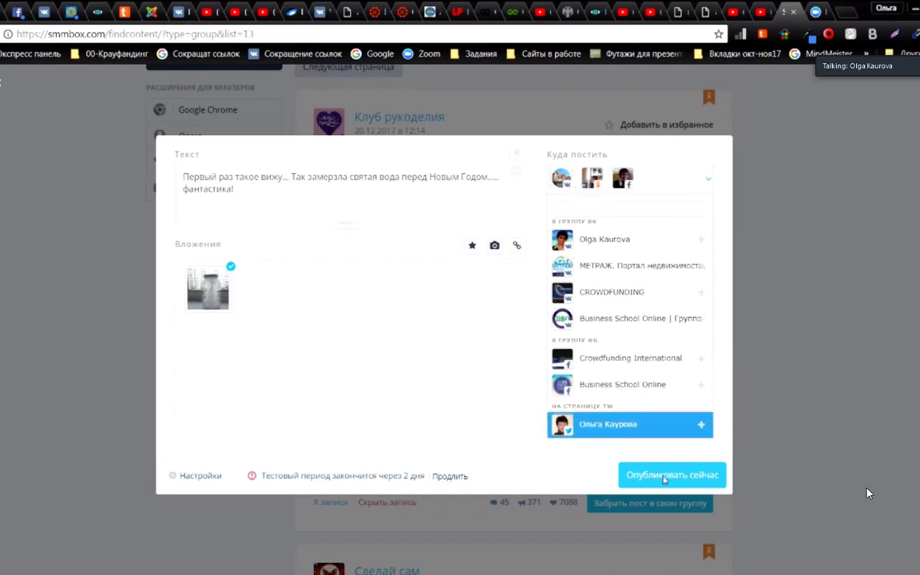
scroll(639, 385, "down", 3)
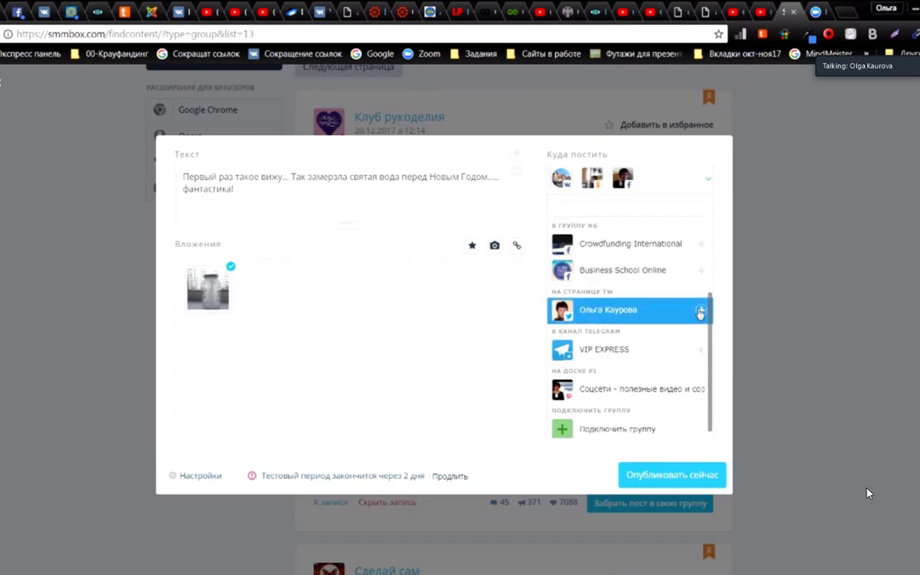
left_click(700, 314)
scroll(687, 390, "down", 2)
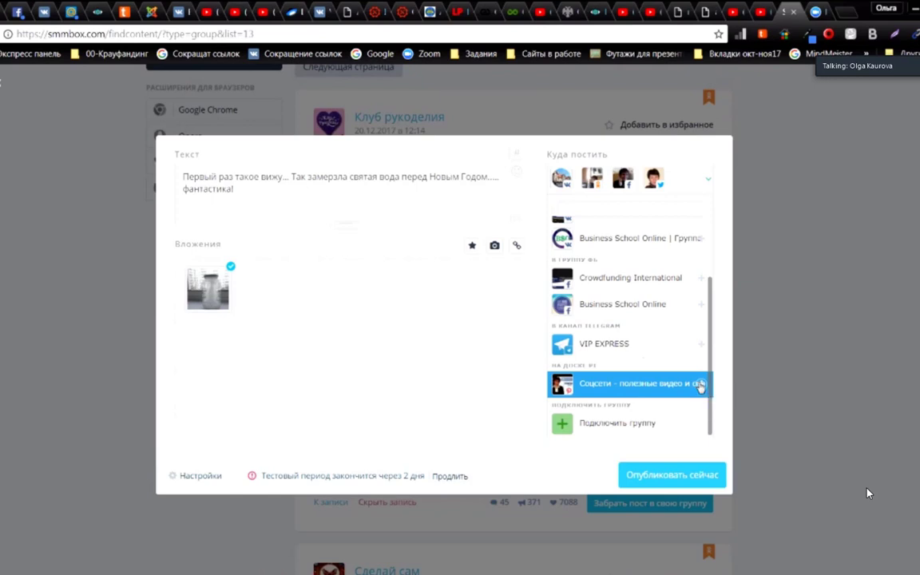
left_click(701, 386)
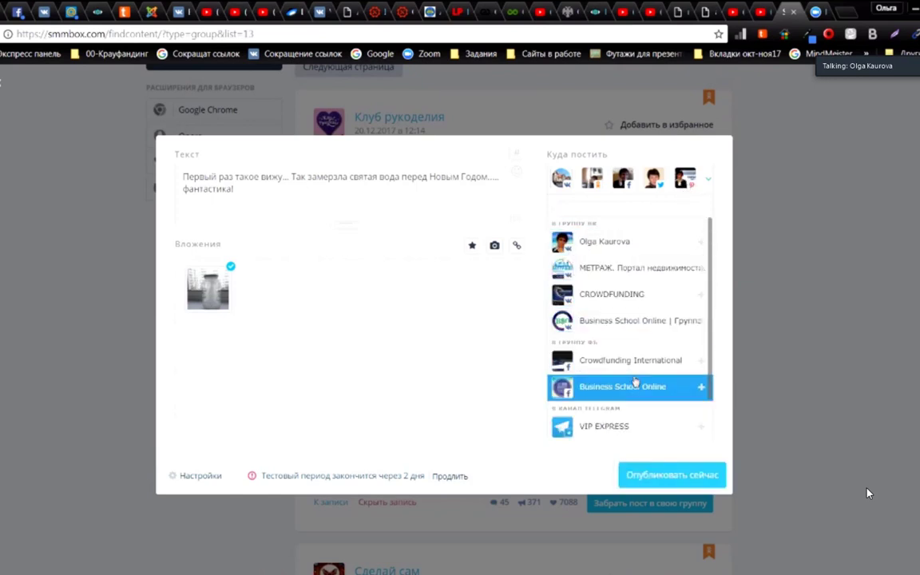
scroll(636, 382, "down", 1)
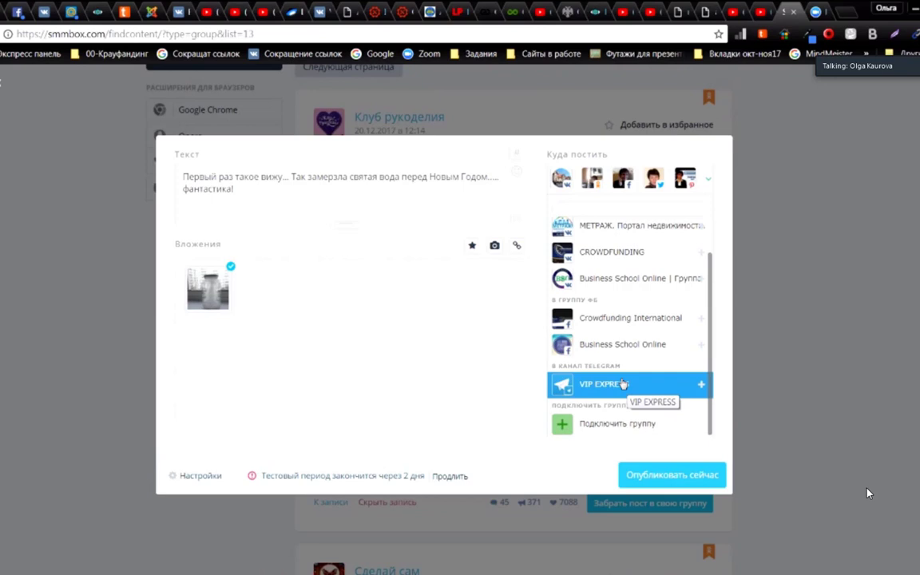
scroll(623, 385, "up", 1)
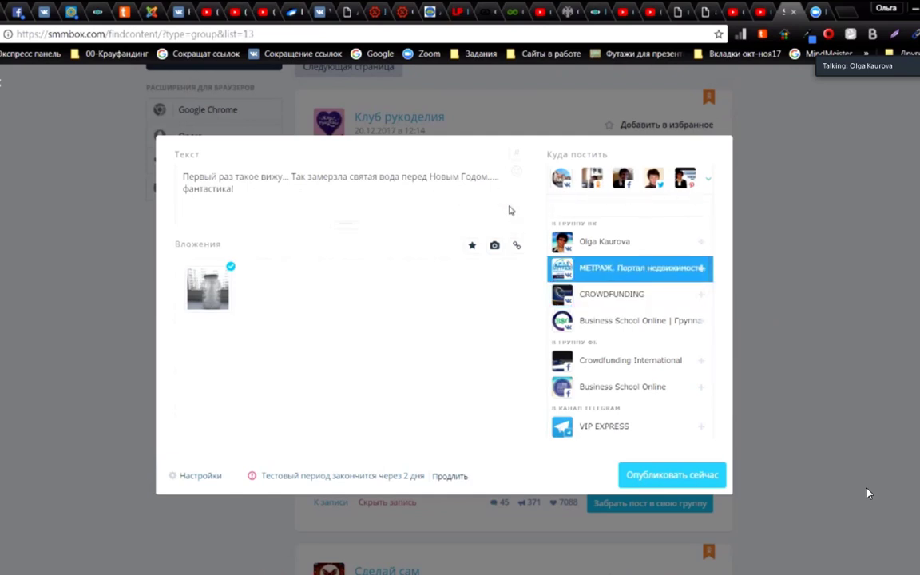
left_click(680, 475)
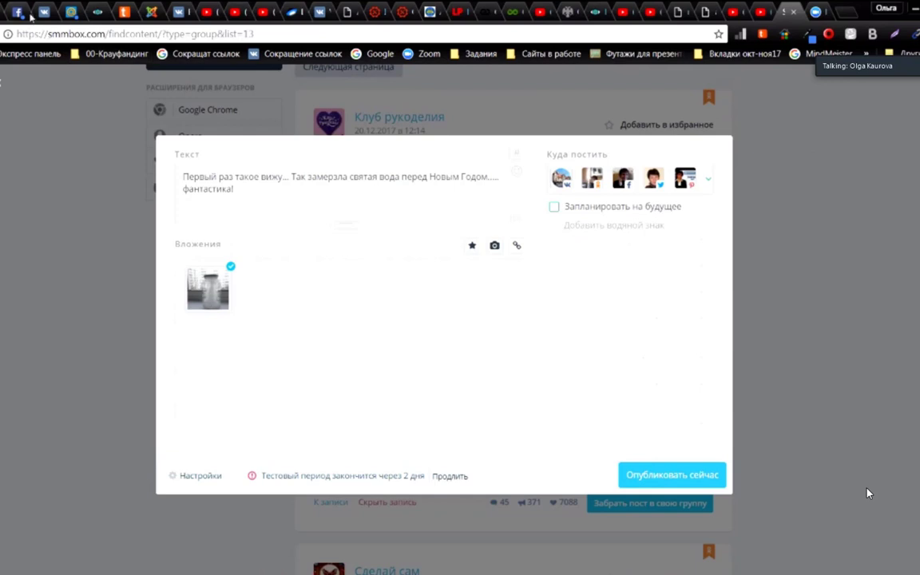
left_click(180, 13)
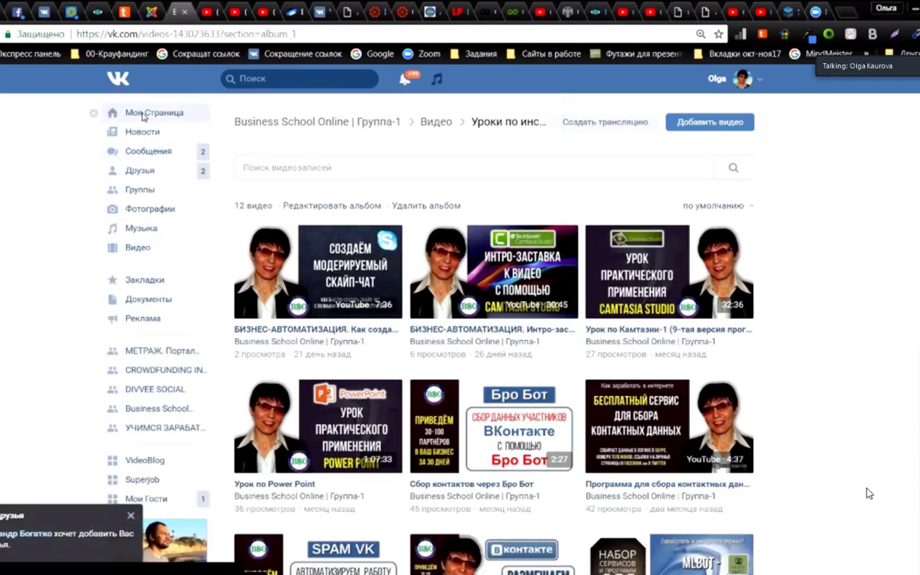
left_click(143, 116)
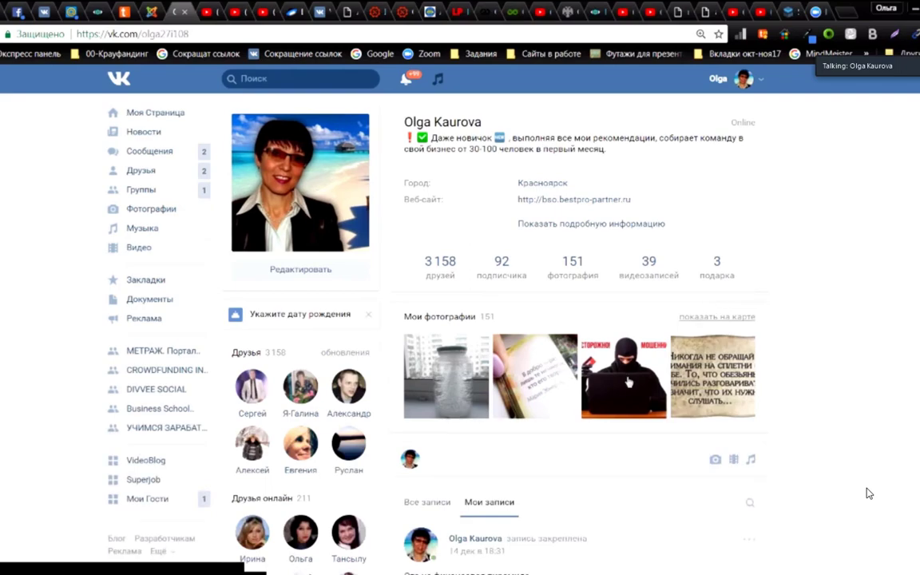
scroll(611, 339, "down", 4)
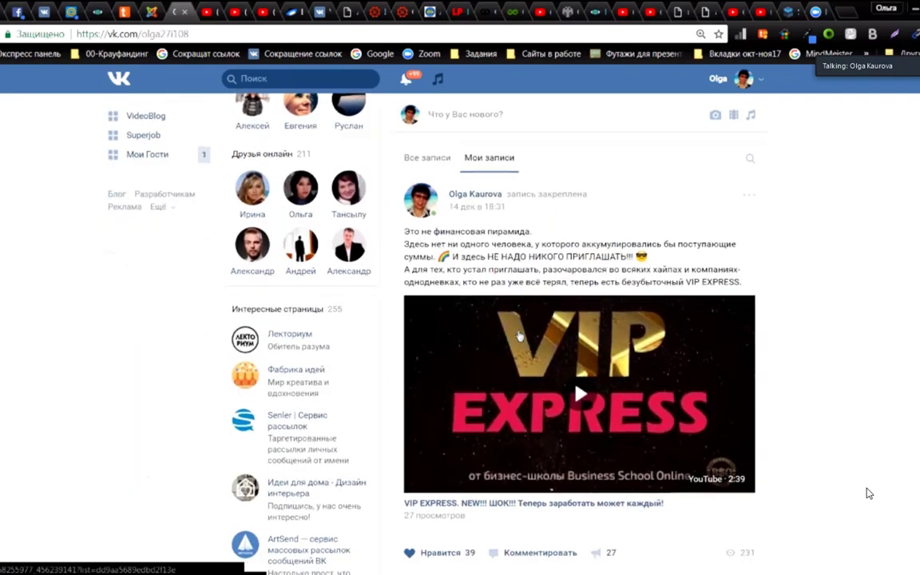
scroll(520, 335, "down", 8)
scroll(519, 336, "up", 2)
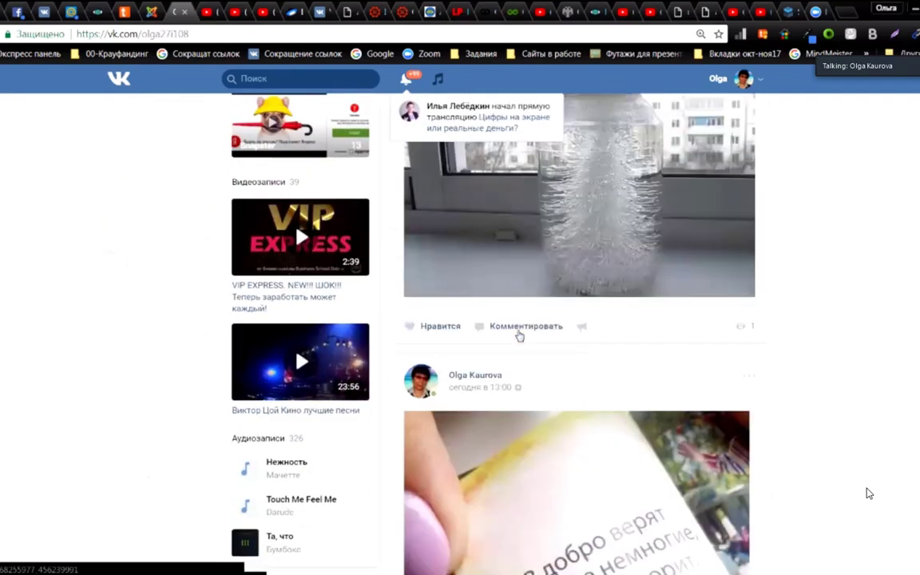
scroll(520, 336, "up", 4)
scroll(515, 336, "down", 2)
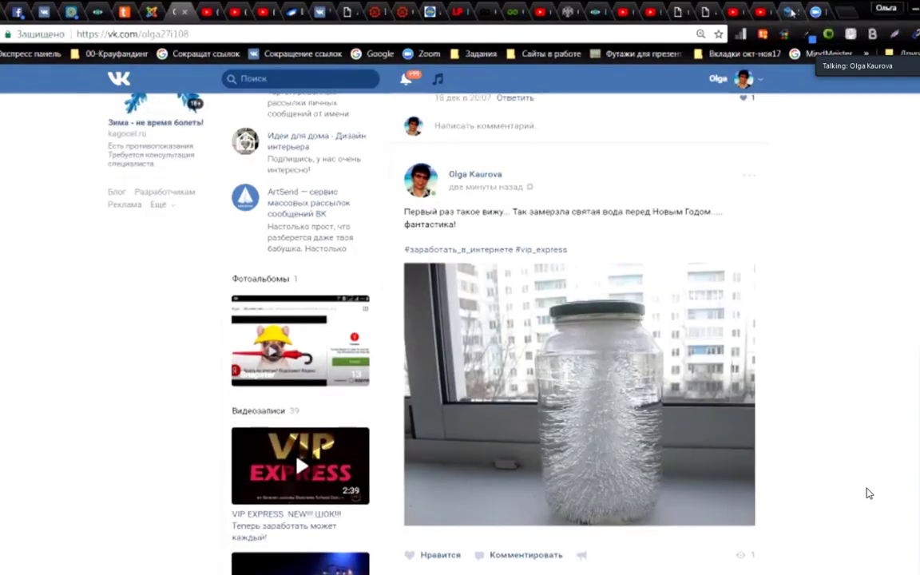
left_click(788, 11)
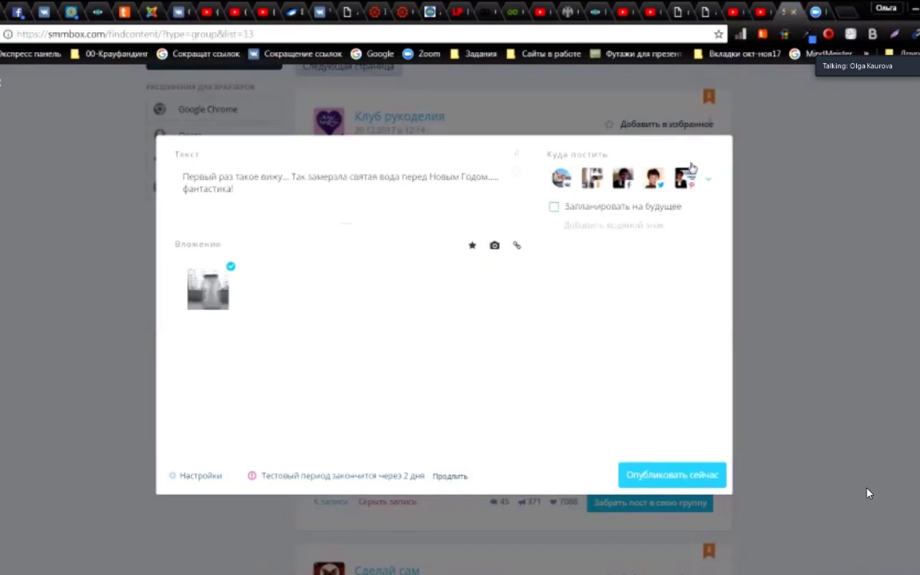
Step: Publish the jar post to all chosen destinations now
left_click(665, 476)
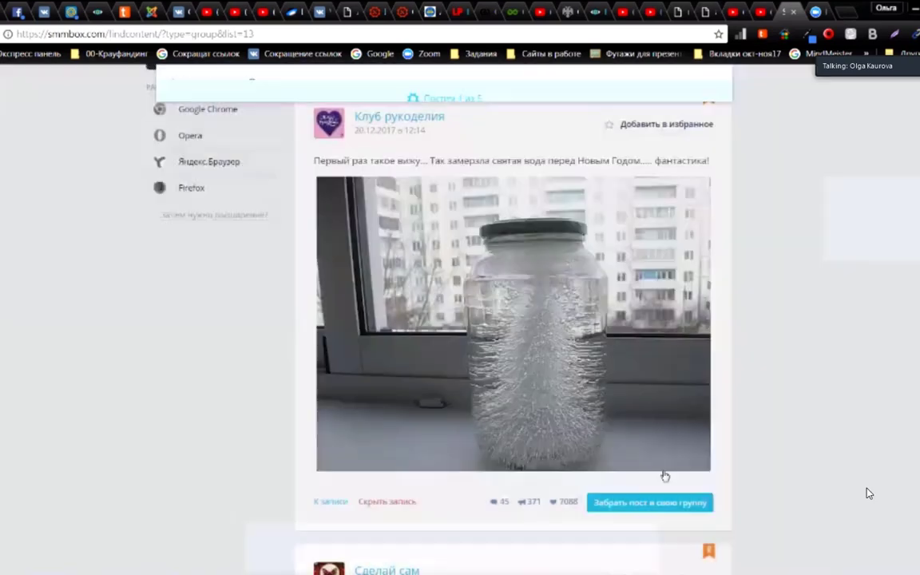
scroll(486, 383, "up", 2)
scroll(486, 383, "down", 2)
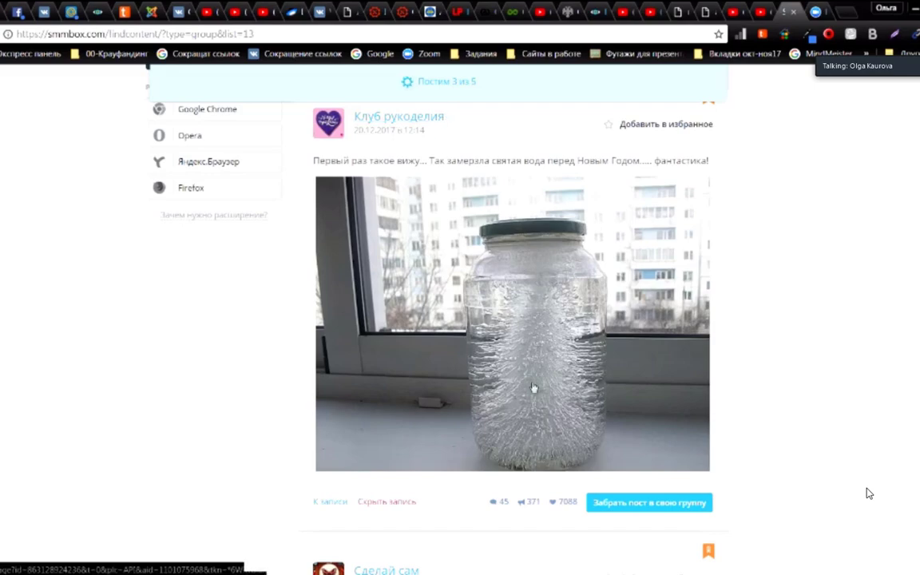
Step: Scroll down the Рукоделие feed to the «Сухое валяние…» kitten post
scroll(534, 388, "down", 10)
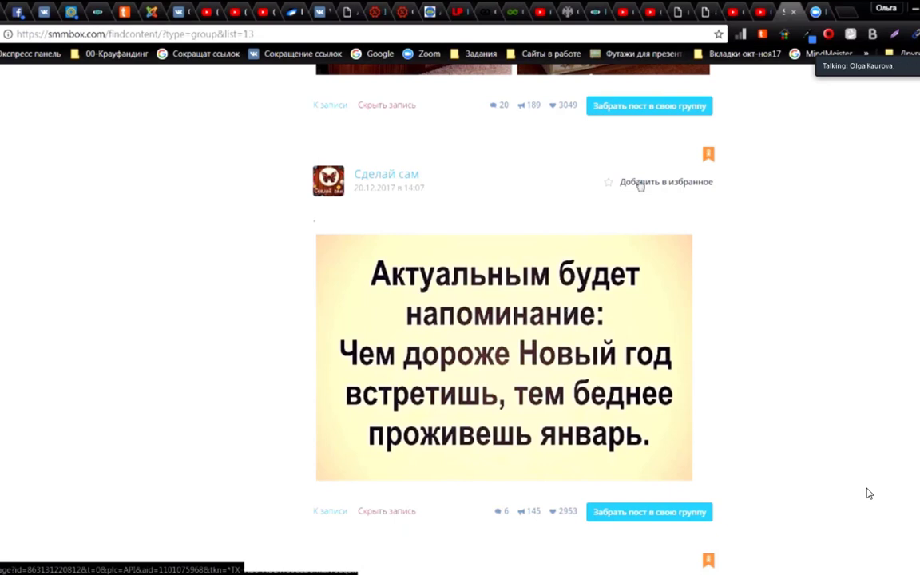
scroll(870, 494, "down", 2)
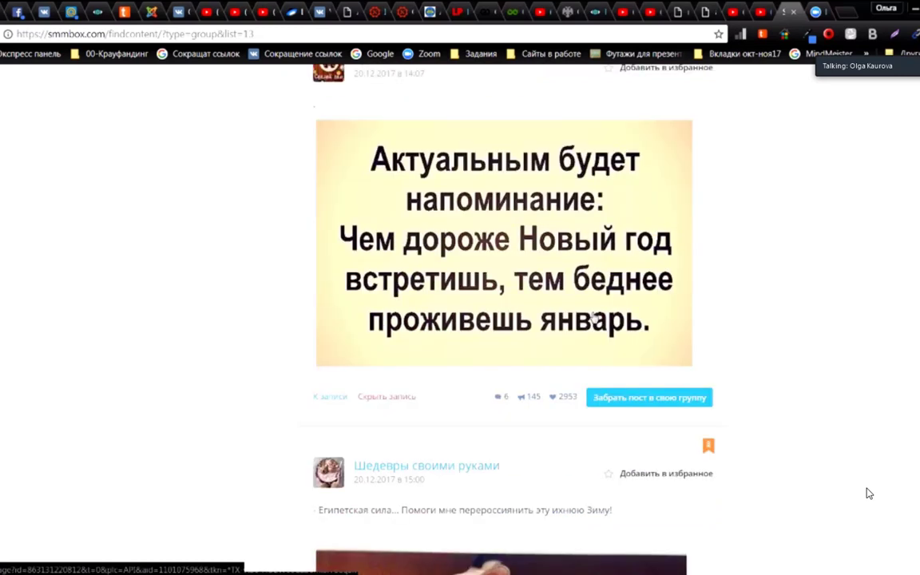
scroll(869, 493, "down", 10)
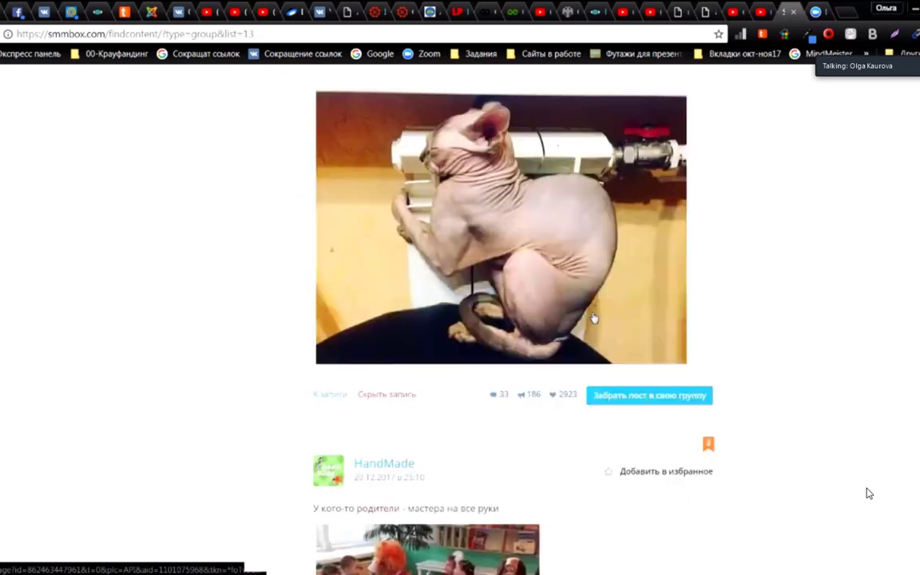
scroll(869, 494, "down", 7)
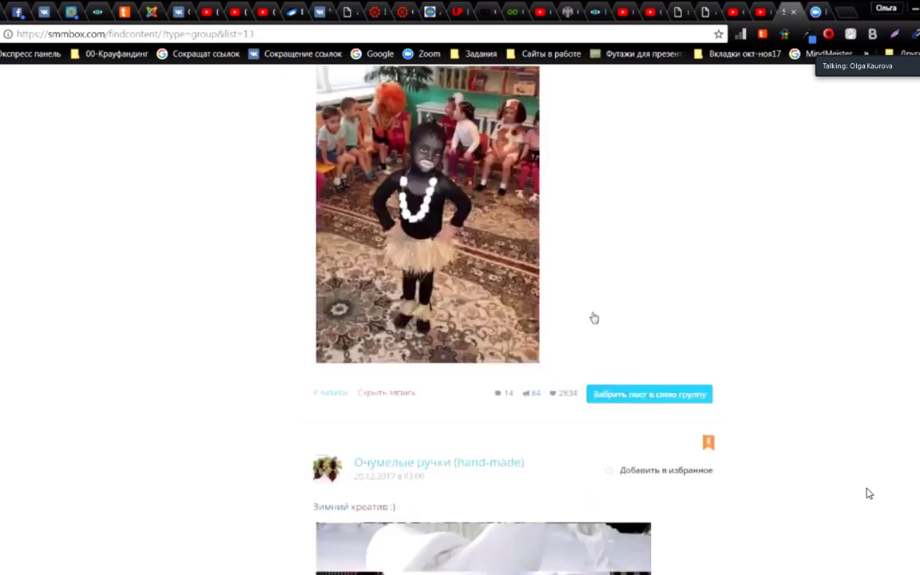
scroll(869, 494, "down", 2)
scroll(869, 494, "down", 2)
scroll(869, 494, "up", 2)
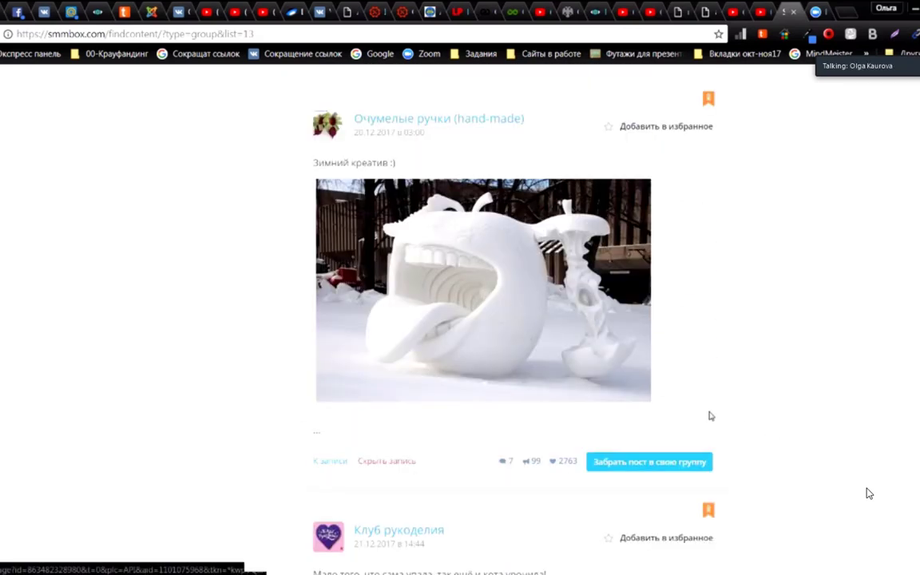
scroll(869, 494, "down", 7)
scroll(869, 494, "down", 14)
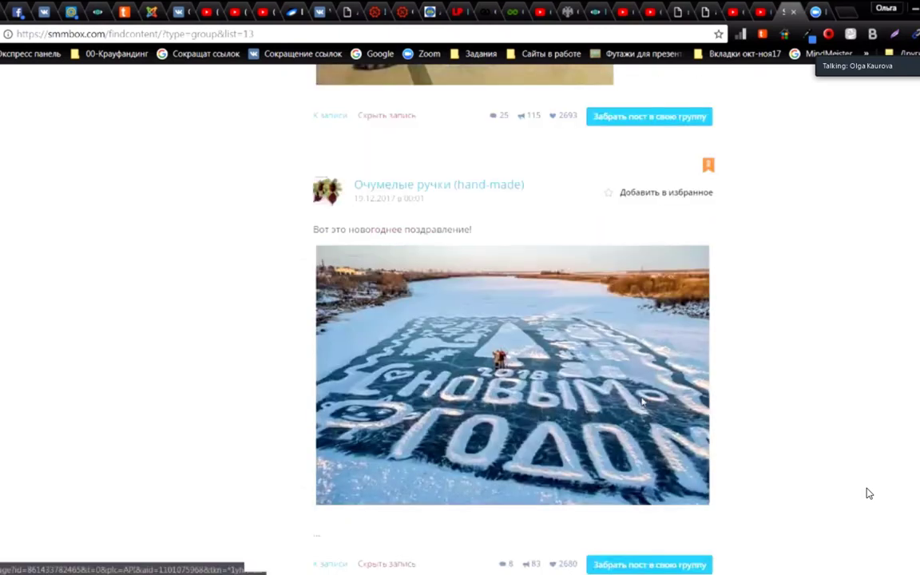
scroll(869, 494, "down", 12)
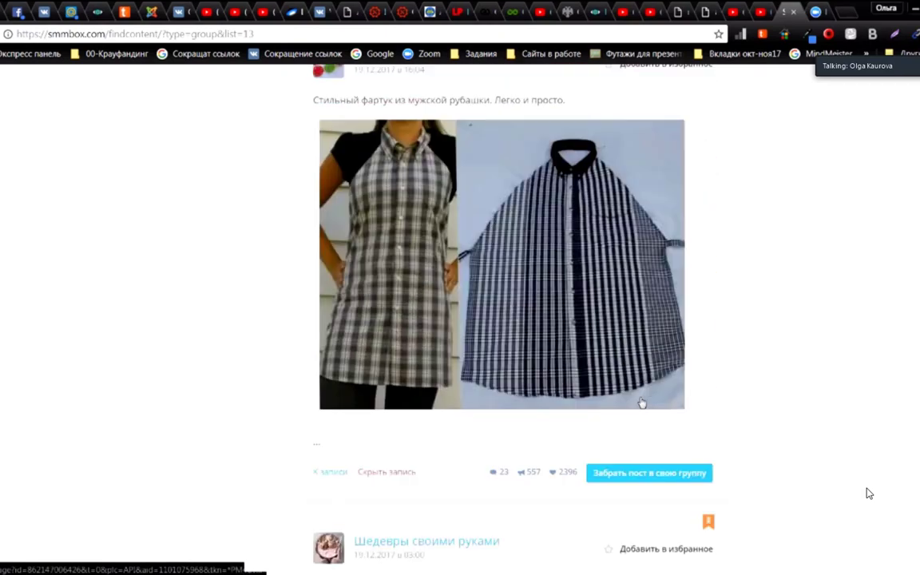
scroll(869, 494, "down", 4)
scroll(869, 493, "down", 7)
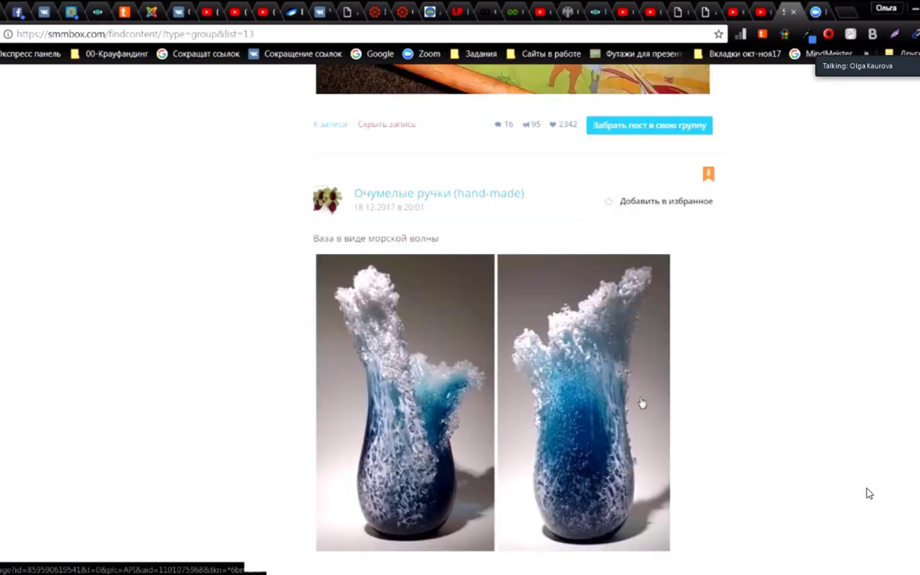
scroll(869, 493, "up", 2)
scroll(869, 494, "up", 7)
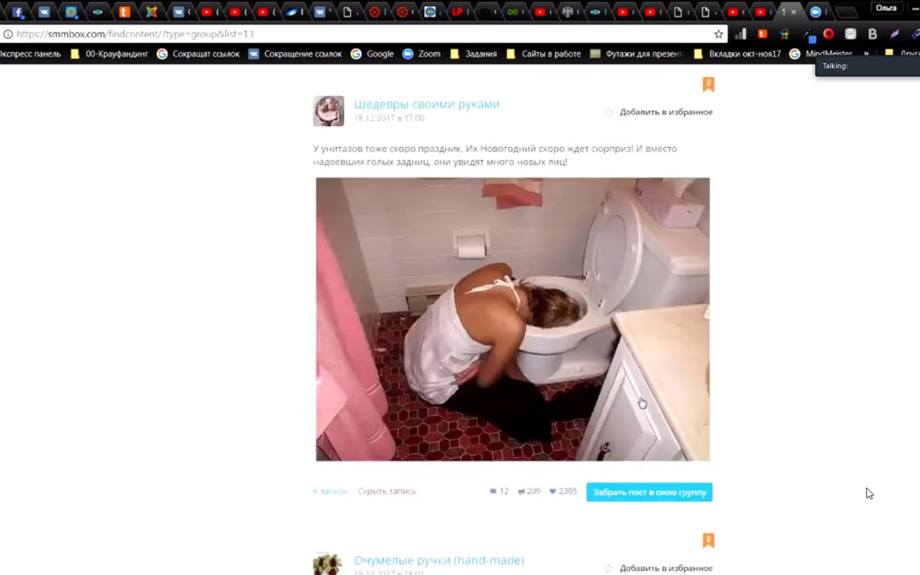
scroll(869, 494, "down", 7)
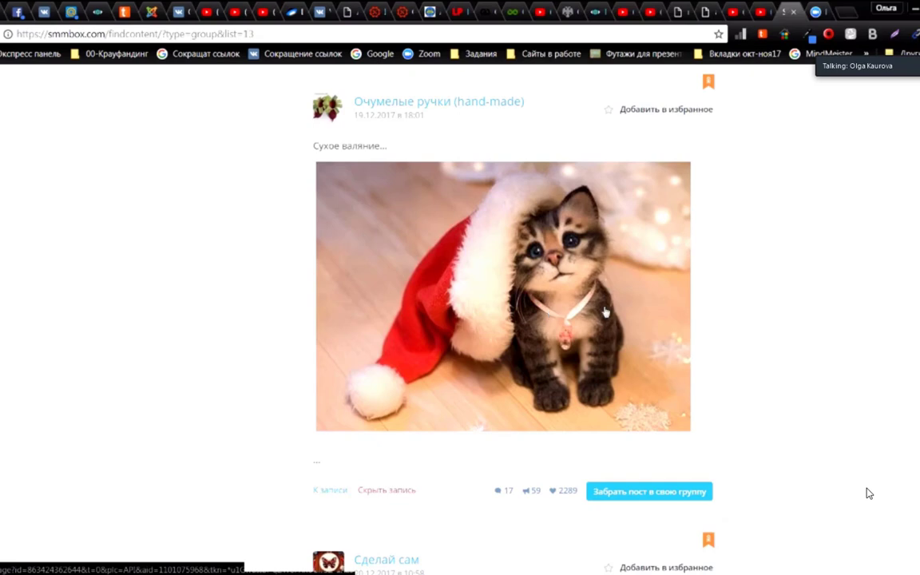
Step: Start a repost of the kitten post targeting Всё обо всём, the OK group, Facebook and Twitter
left_click(651, 493)
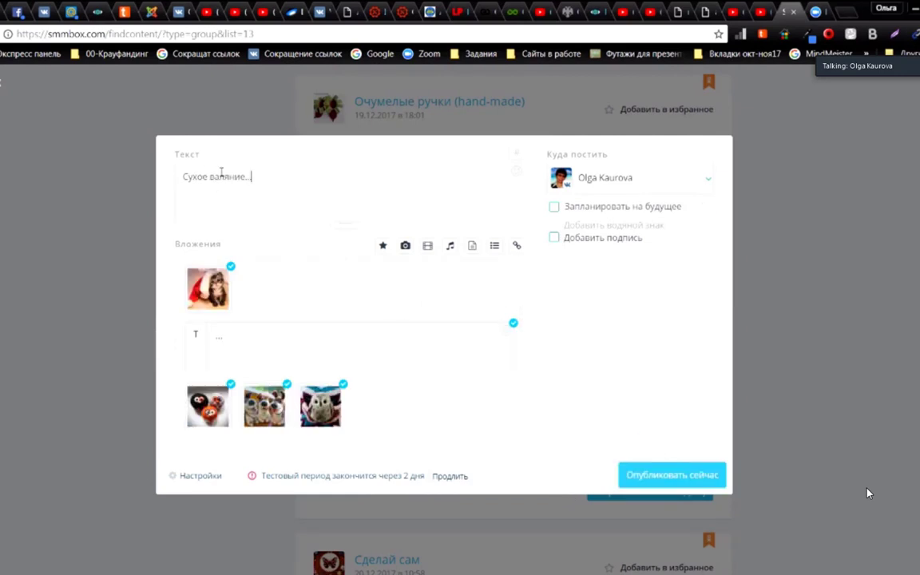
mouse_move(633, 181)
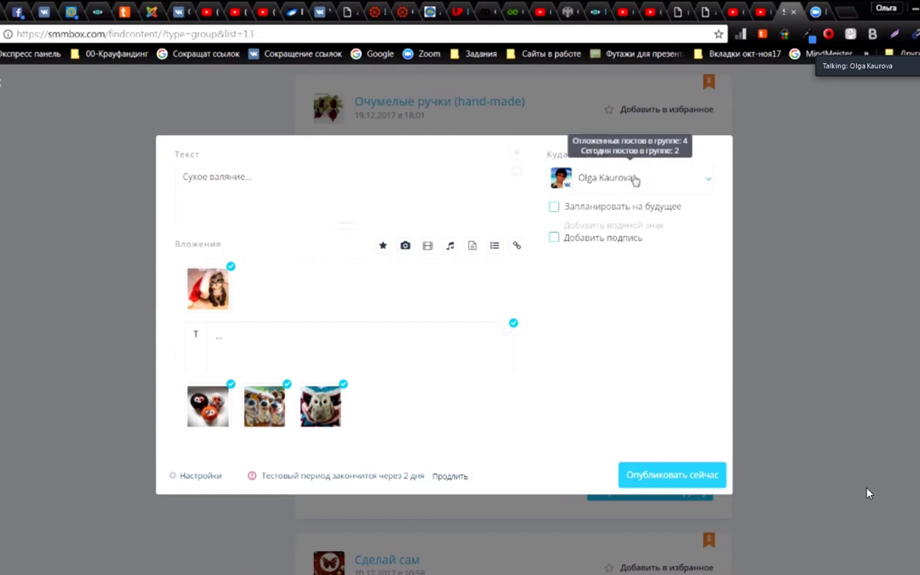
left_click(709, 184)
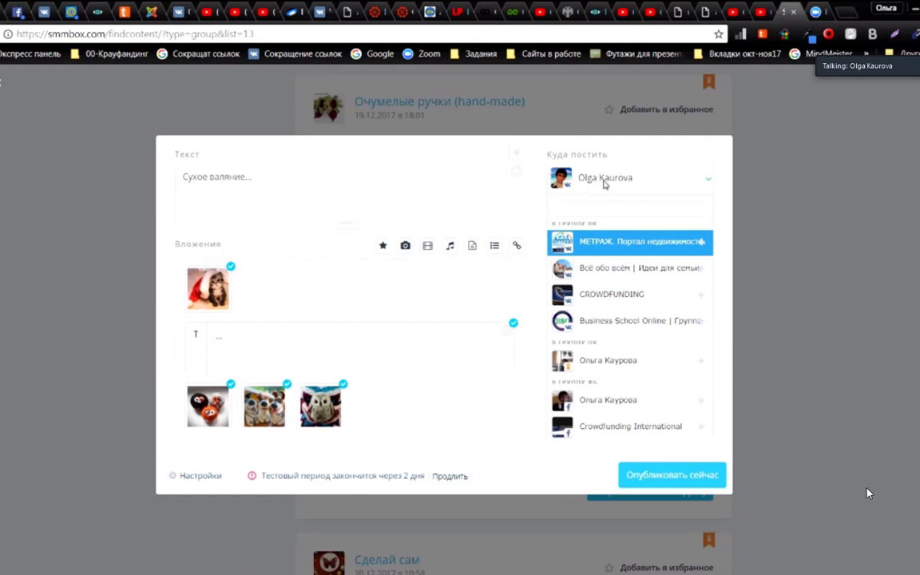
left_click(701, 272)
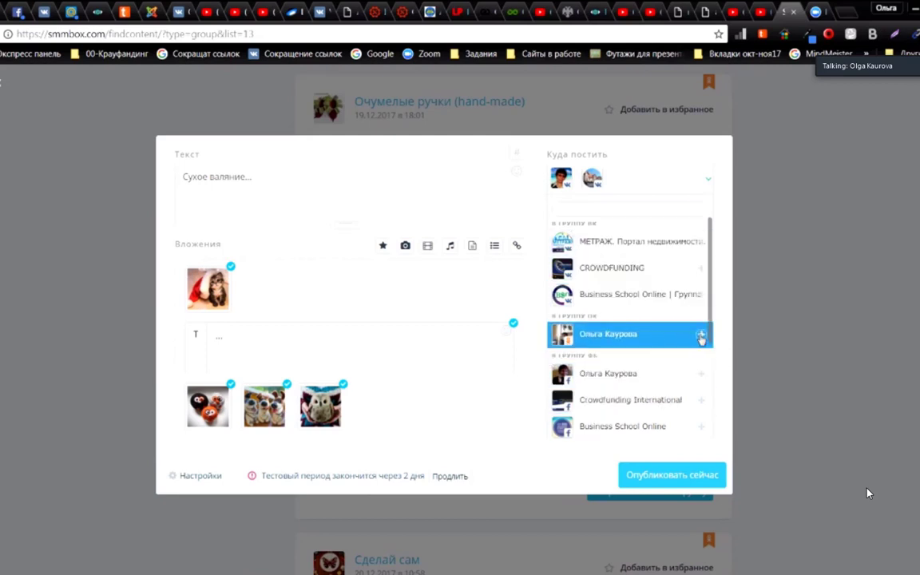
left_click(697, 337)
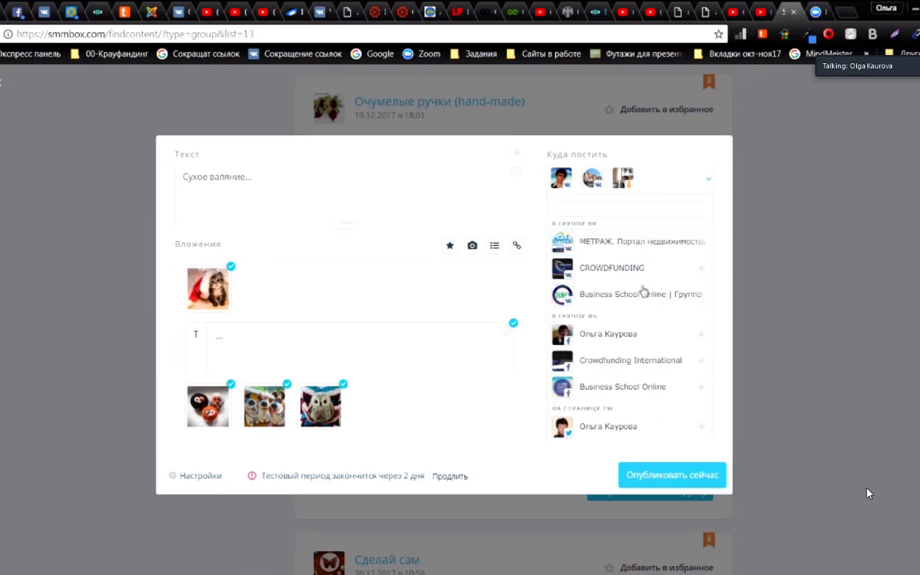
left_click(701, 338)
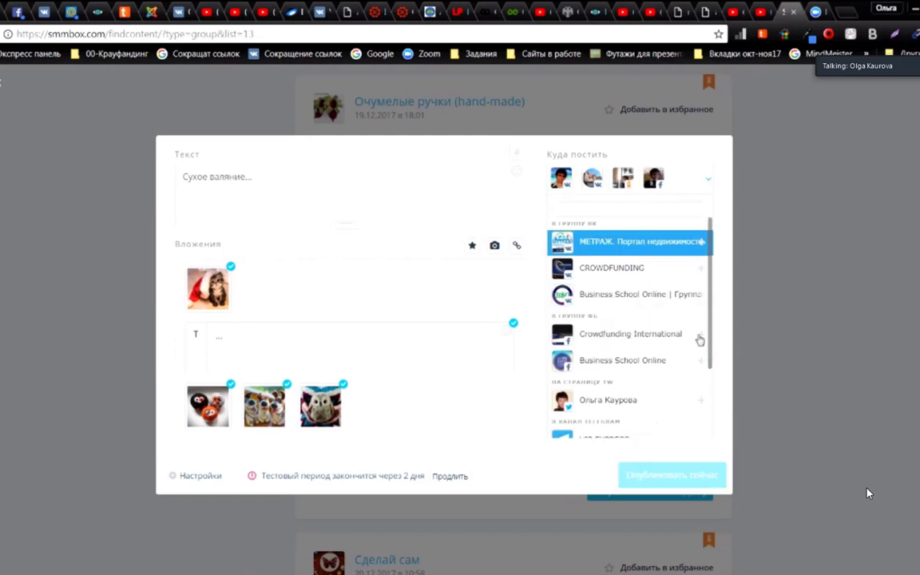
left_click(693, 403)
scroll(692, 383, "down", 1)
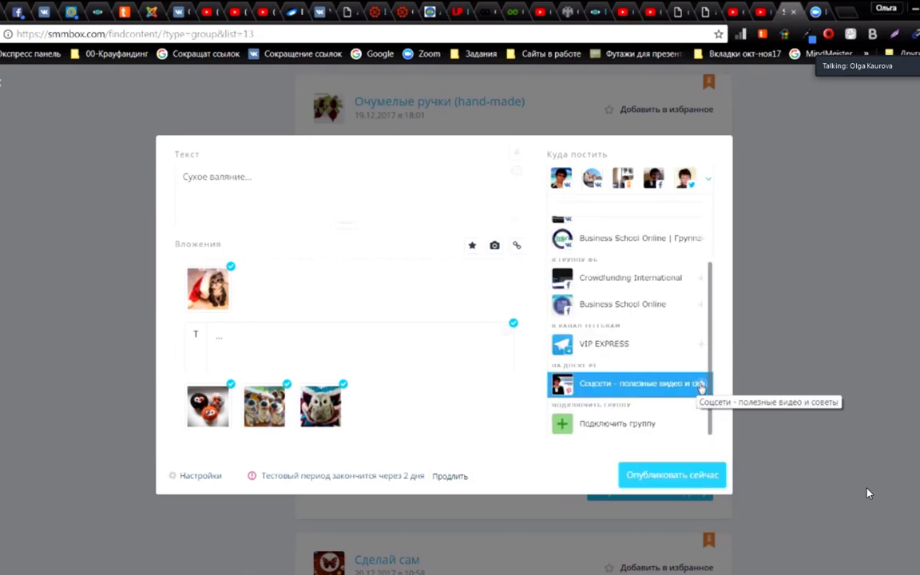
scroll(692, 387, "up", 1)
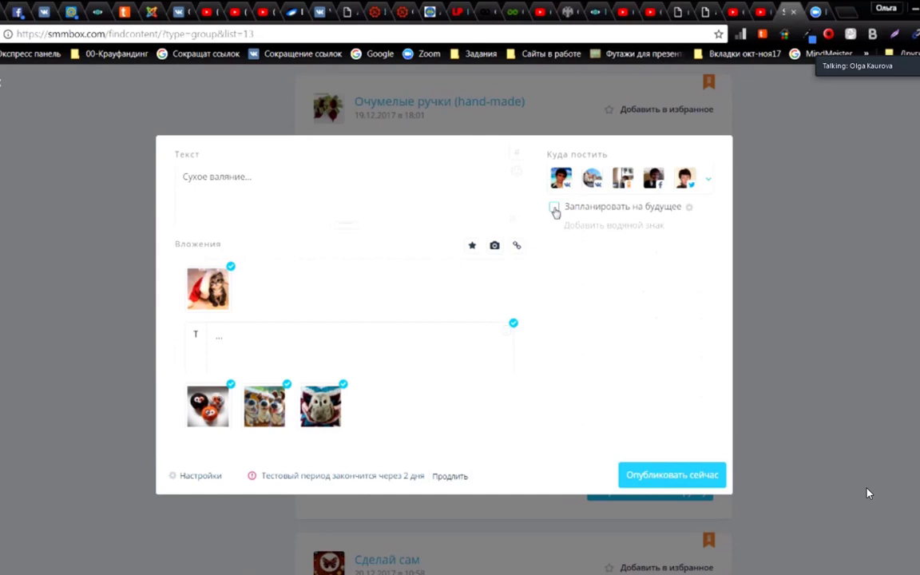
Step: Enable scheduling, pick 26 December at hour 14, and queue the kitten repost
left_click(555, 208)
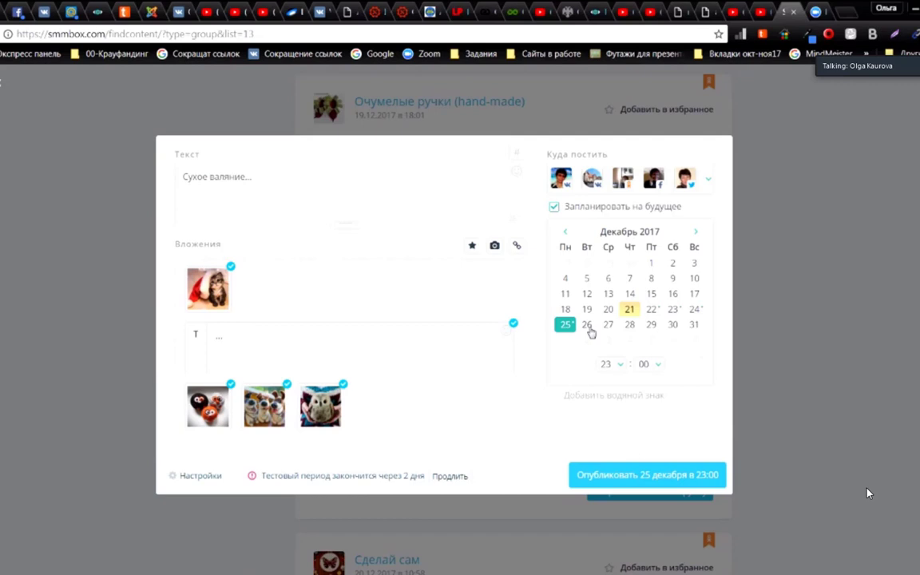
left_click(587, 325)
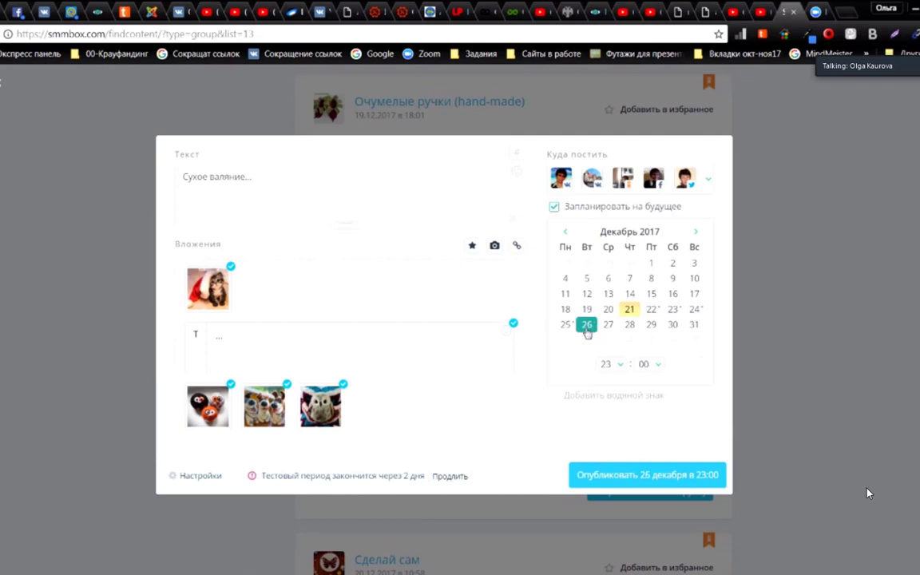
left_click(620, 366)
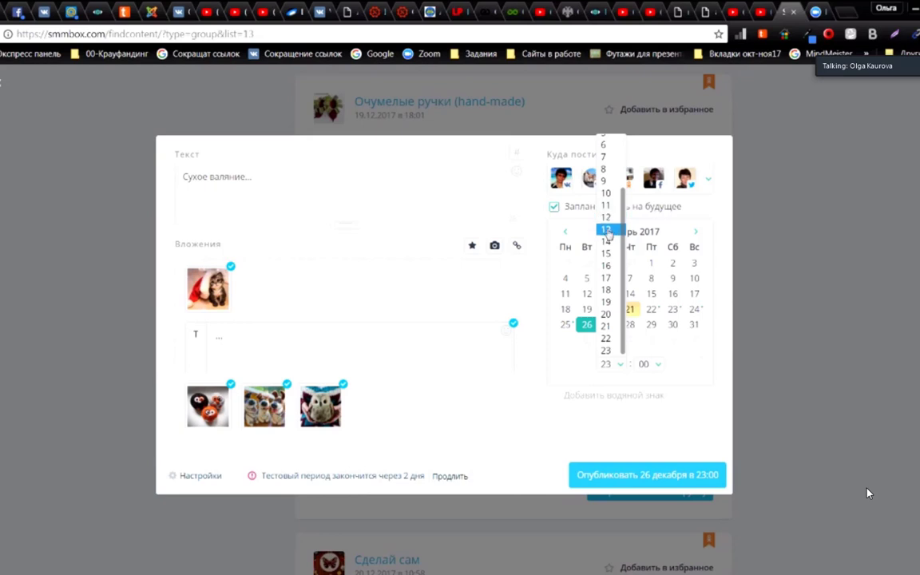
left_click(608, 242)
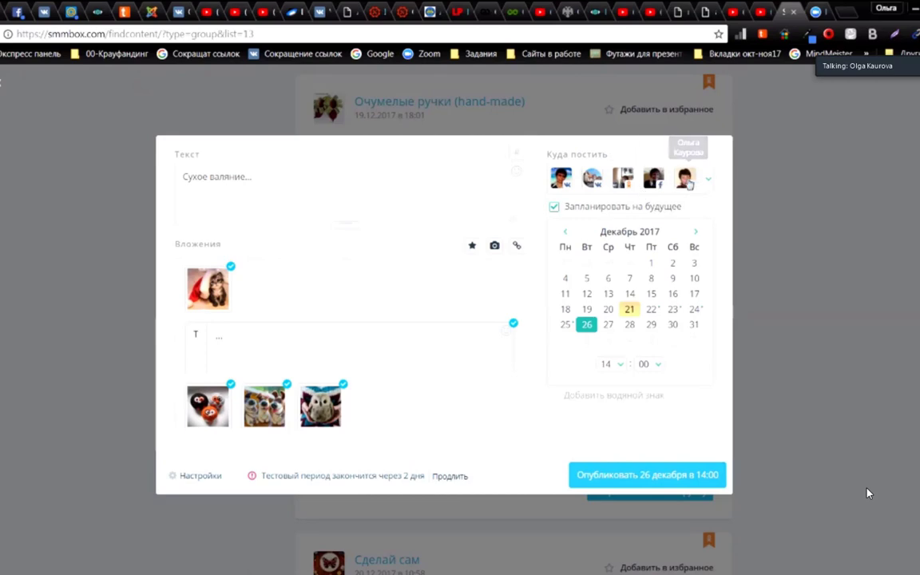
left_click(637, 476)
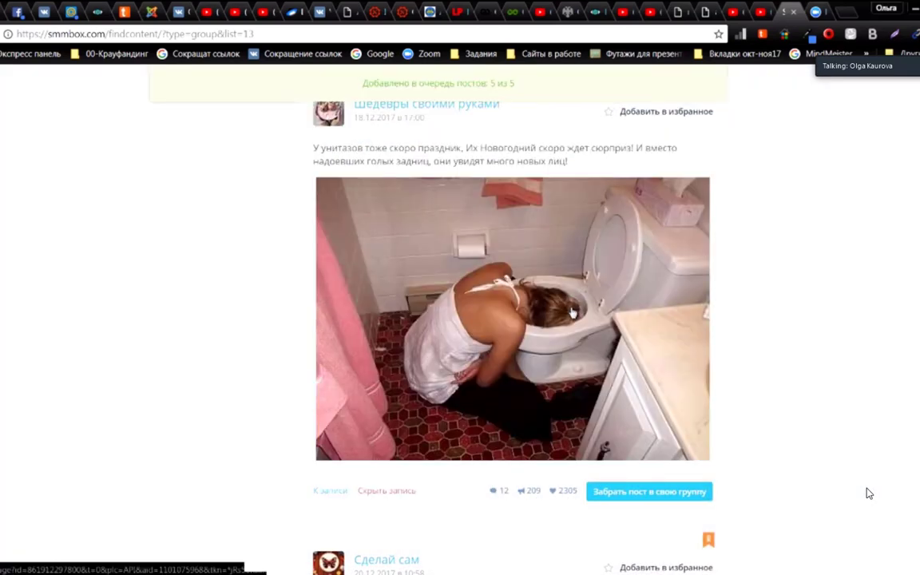
Step: Scroll back to the top of the feed and return to the Поиск контента overview
scroll(572, 313, "down", 20)
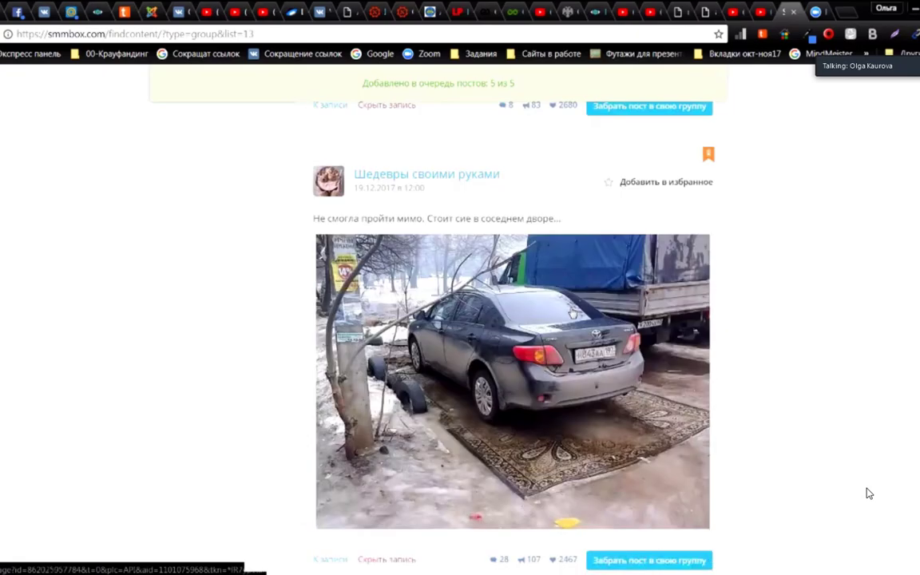
scroll(573, 314, "up", 20)
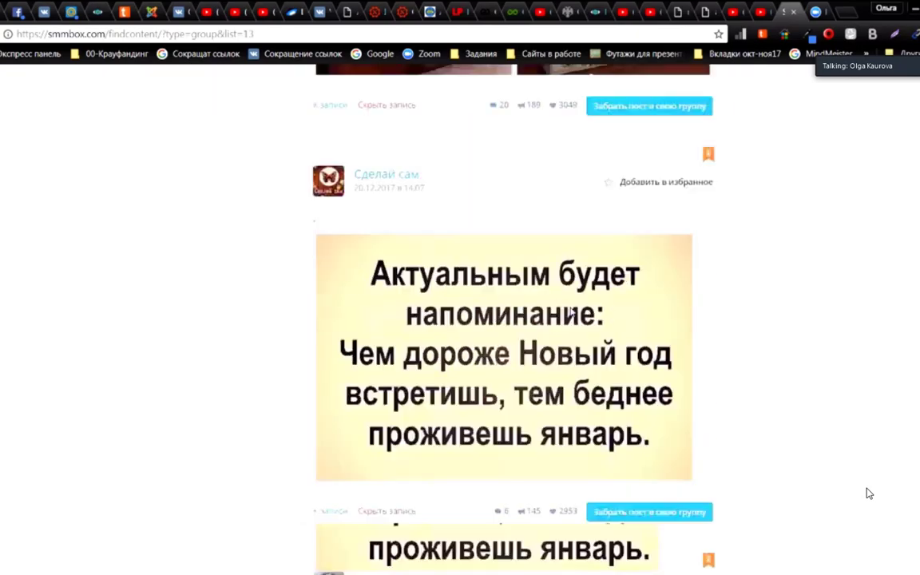
scroll(572, 313, "up", 3)
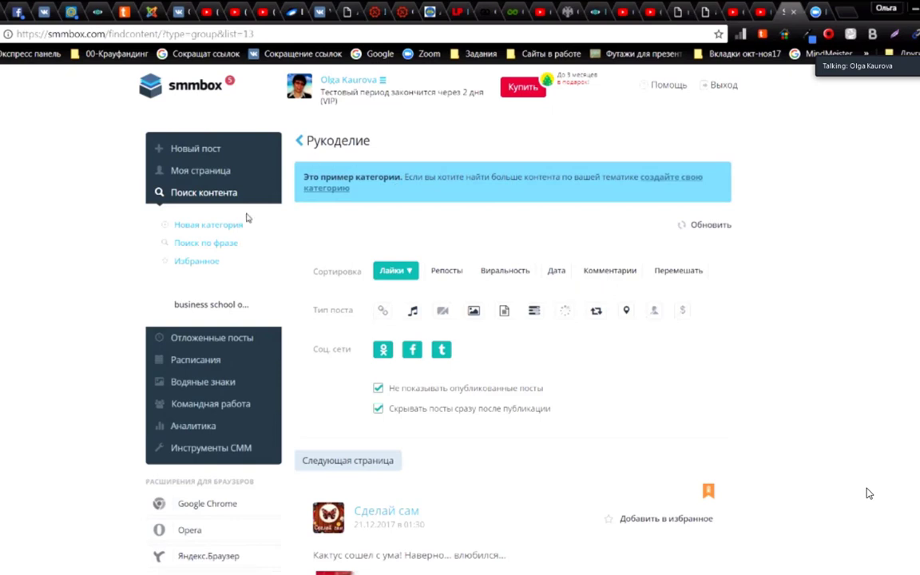
left_click(205, 195)
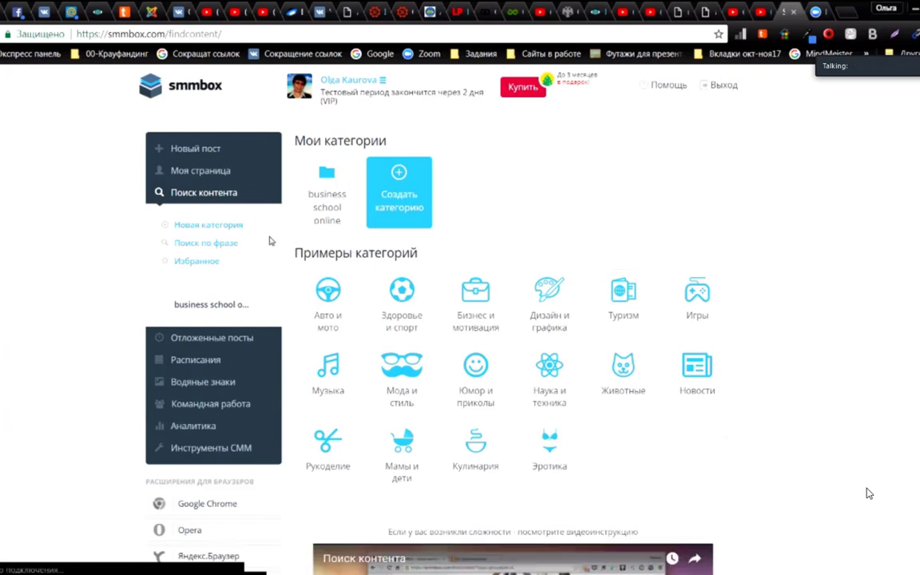
Step: Open Поиск по фразе, then bring the Notepad++ training-links file in front of it
left_click(228, 249)
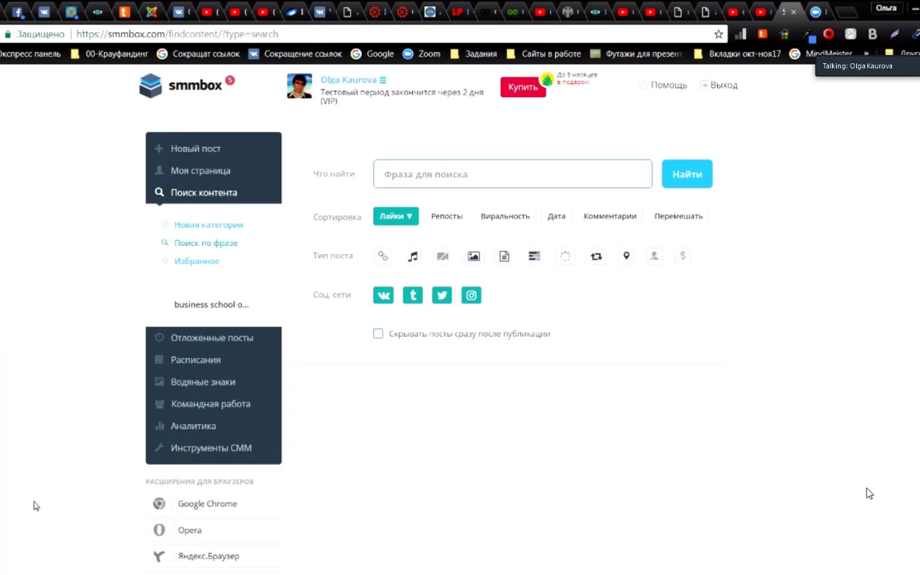
left_click(80, 555)
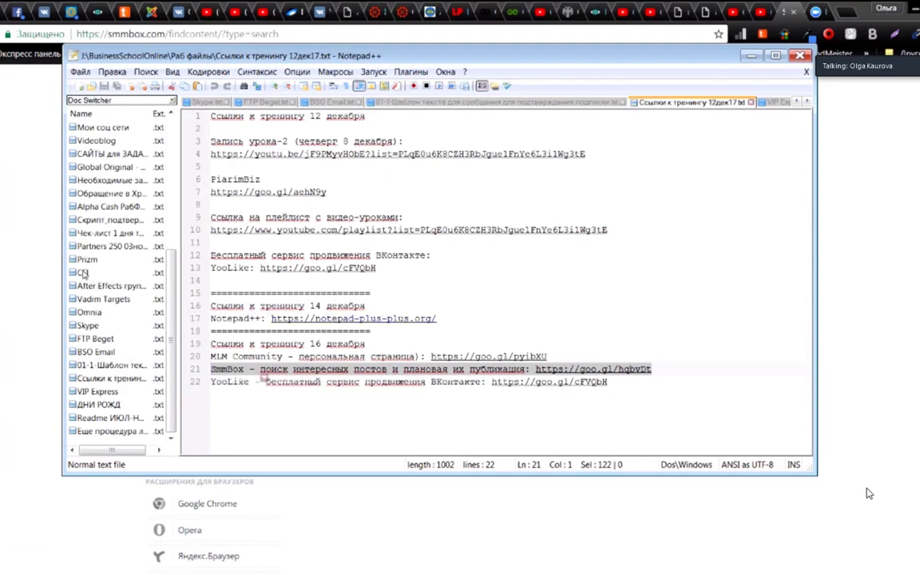
Step: Switch Notepad++ to CFI.txt, then minimise the editor to reveal SMMBox's phrase search
left_click(83, 273)
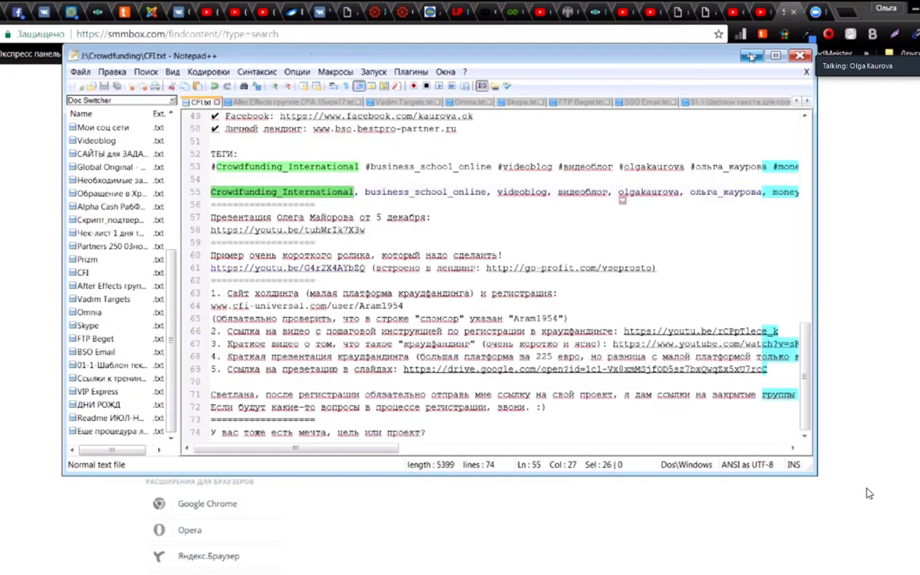
left_click(751, 56)
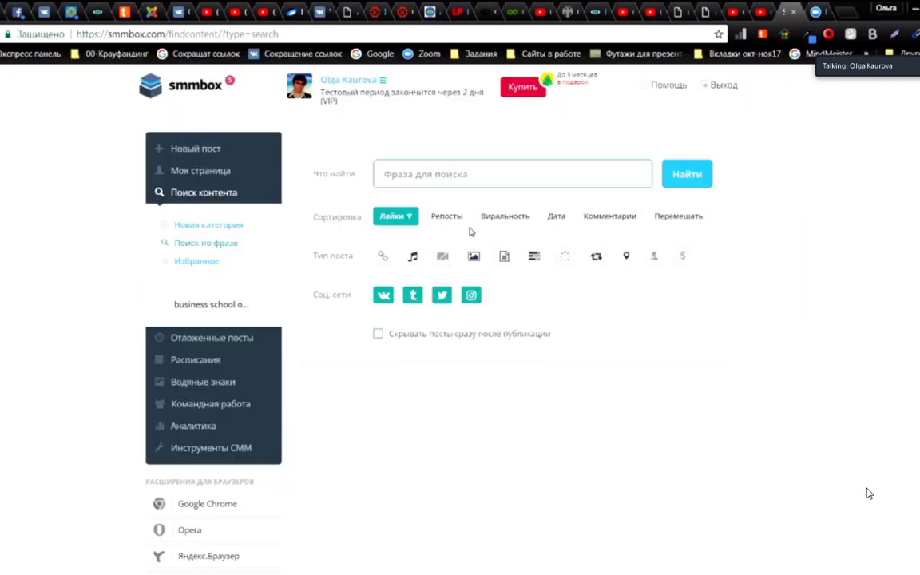
Step: Paste 'Crowdfunding International' as the search phrase and run the likes-sorted content search
left_click(395, 178)
type("Crowdfunding_International")
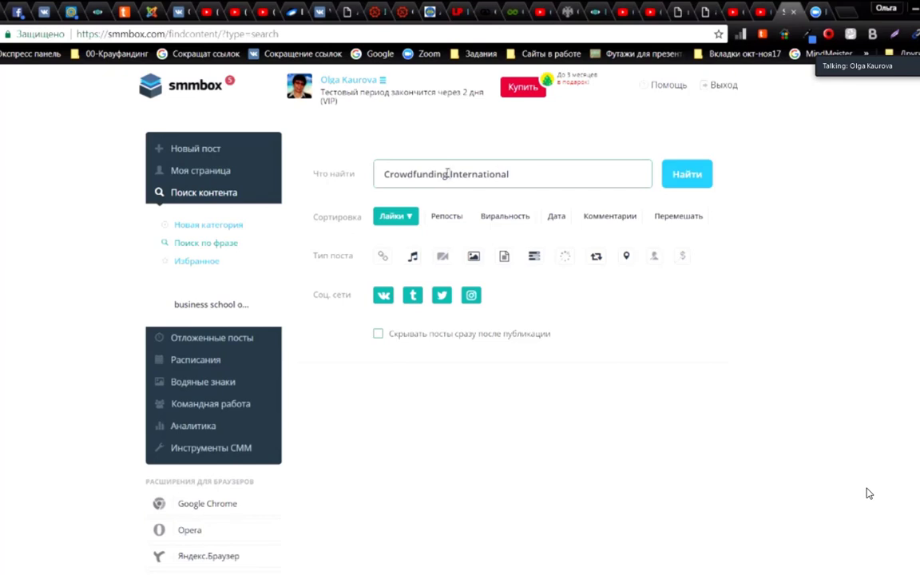
left_click(685, 183)
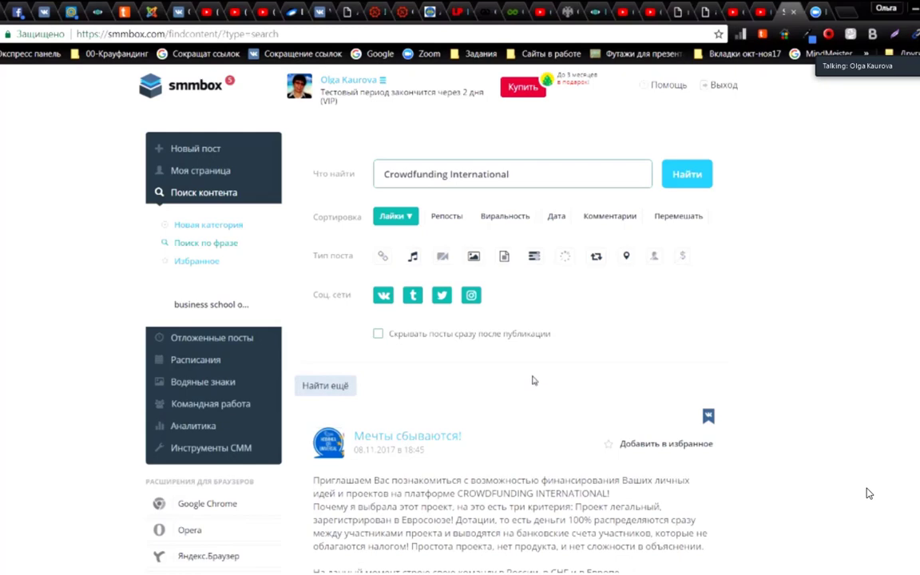
Step: Add the top-ranked «Мечты сбываются!» result to favourites
scroll(547, 397, "down", 3)
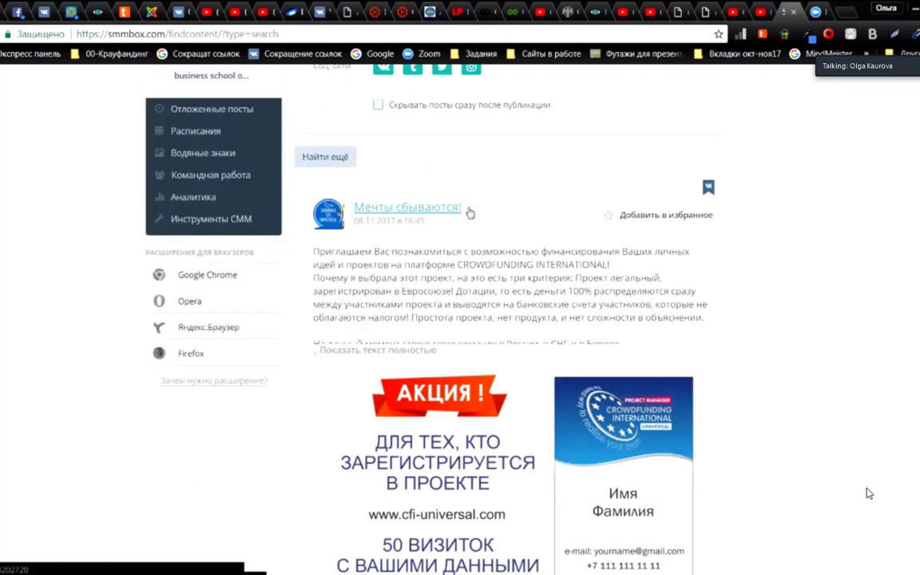
scroll(416, 272, "down", 1)
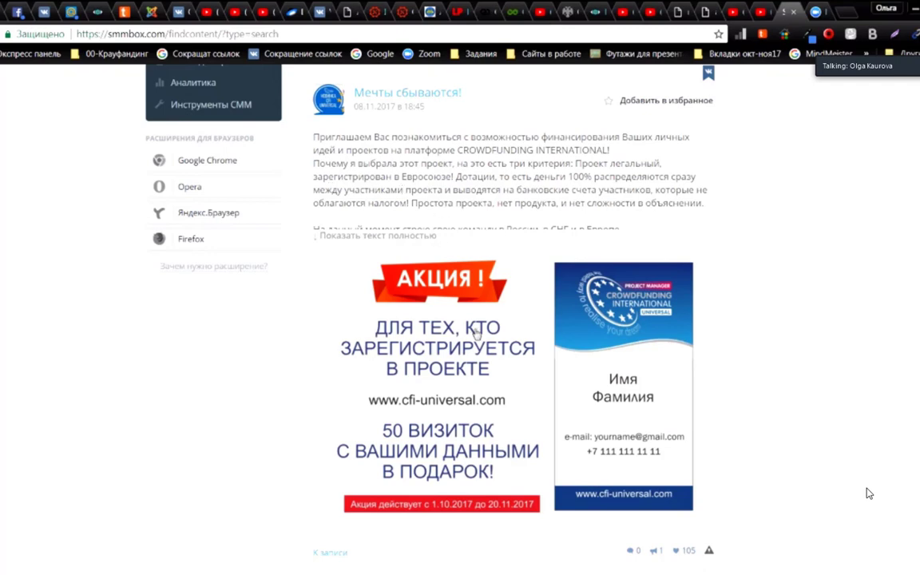
scroll(475, 334, "down", 2)
scroll(514, 323, "up", 2)
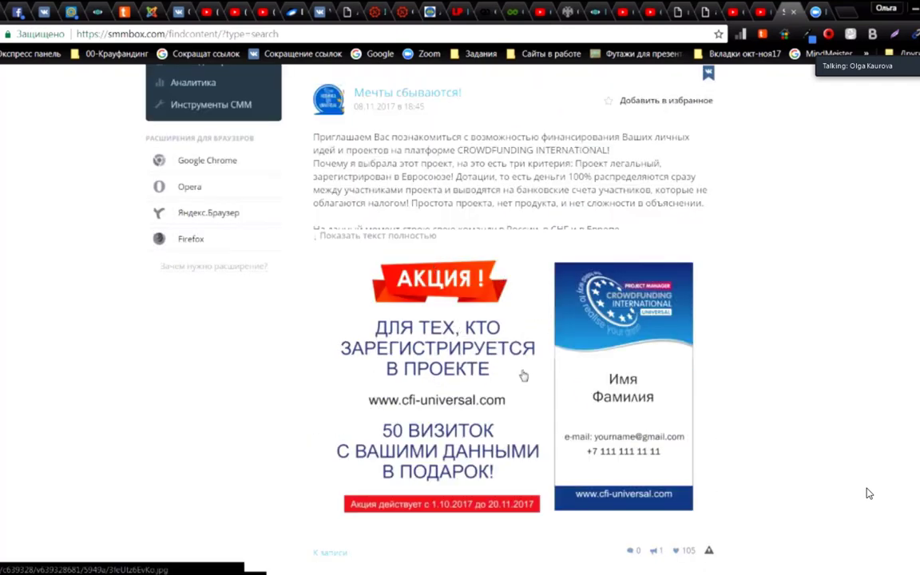
scroll(568, 408, "down", 2)
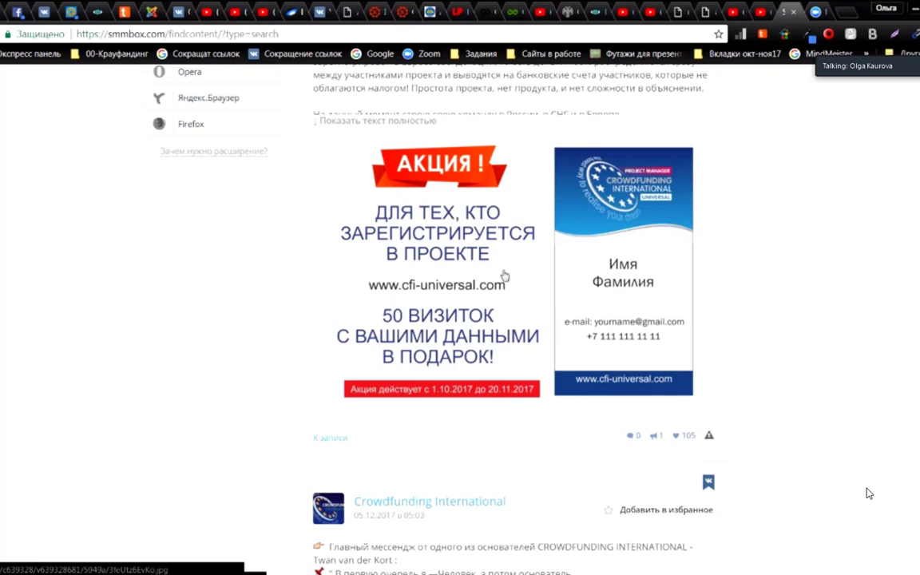
scroll(546, 301, "up", 2)
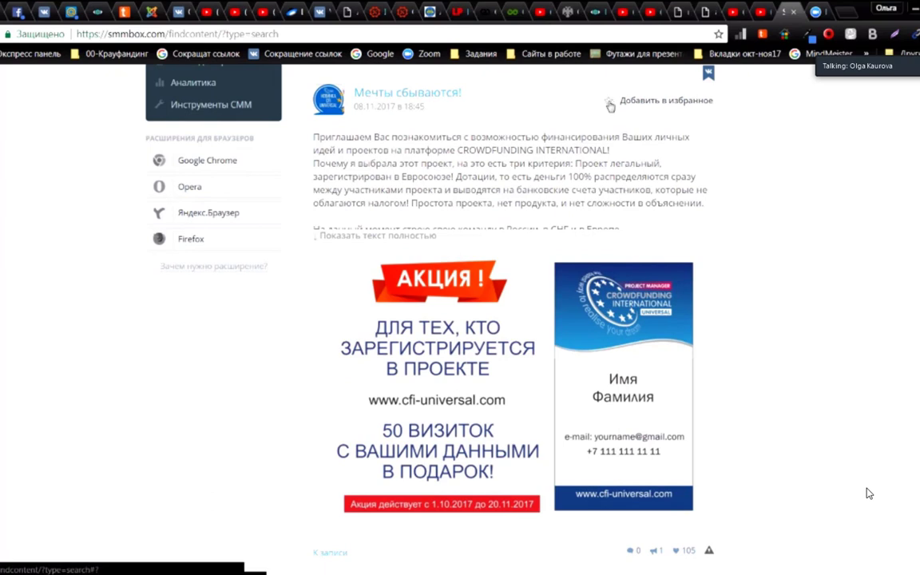
left_click(610, 102)
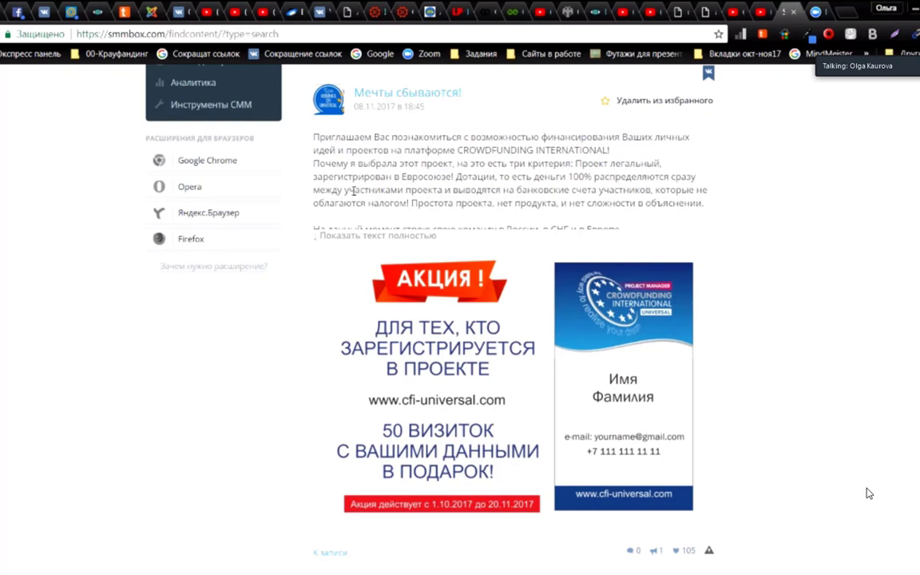
scroll(353, 191, "up", 3)
scroll(352, 198, "up", 2)
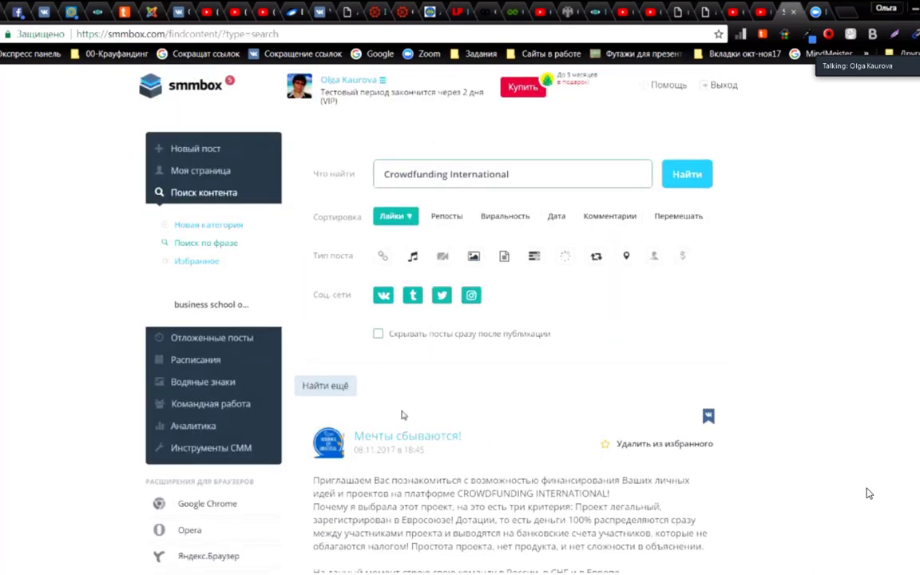
scroll(402, 415, "down", 2)
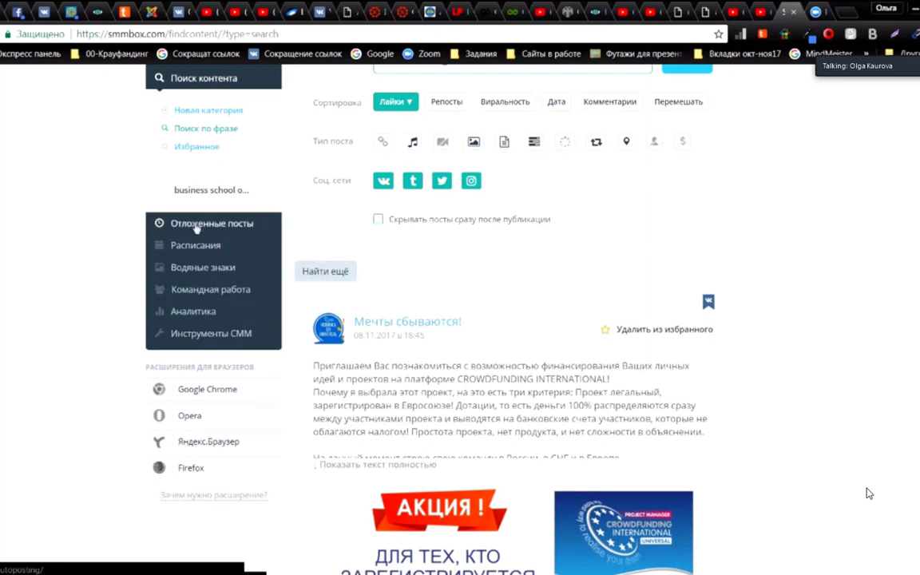
Step: Expand the full text of the 05.12.2017 post and browse further search results
scroll(869, 494, "down", 7)
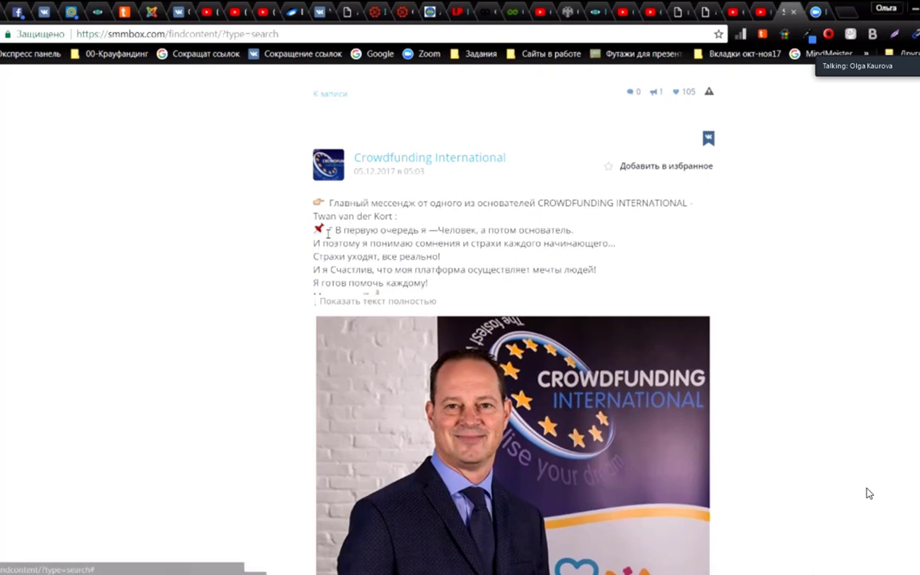
left_click(421, 303)
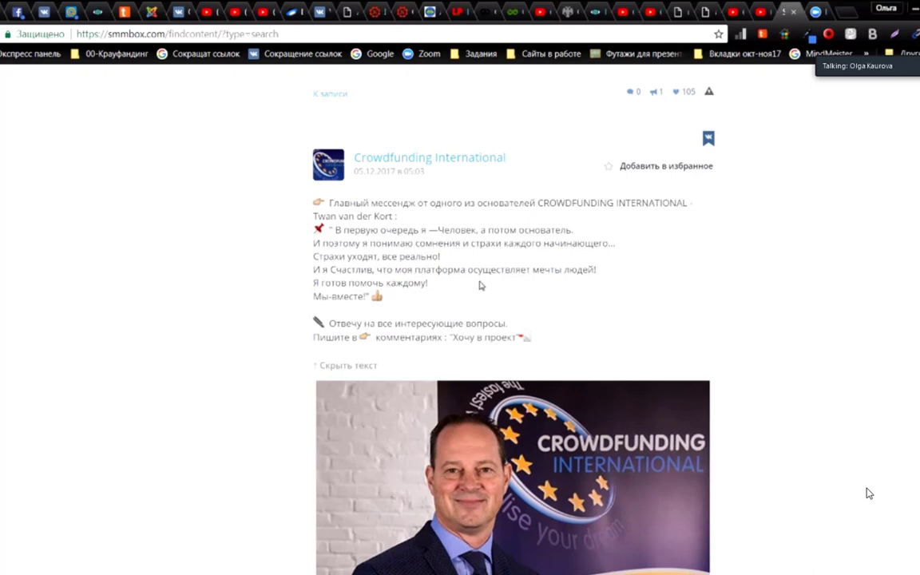
scroll(500, 386, "down", 7)
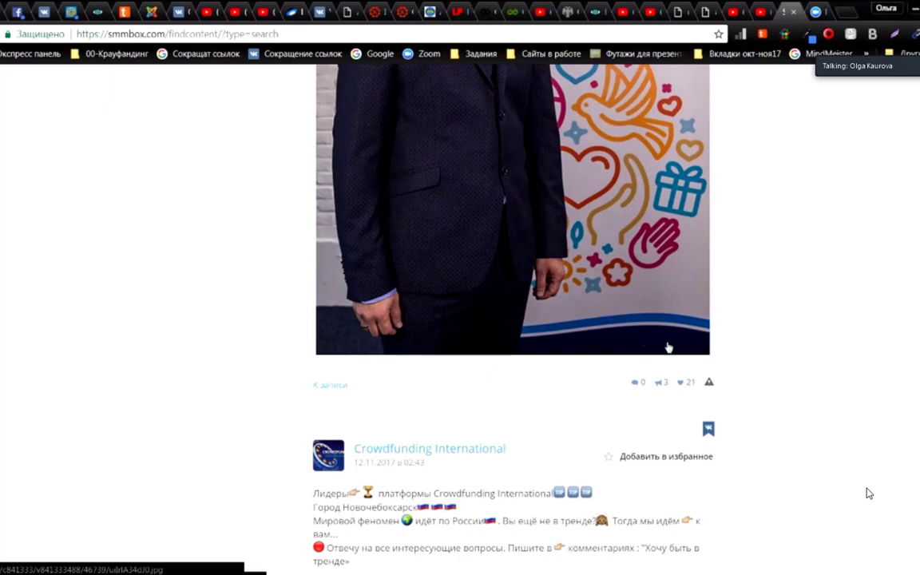
scroll(576, 361, "up", 5)
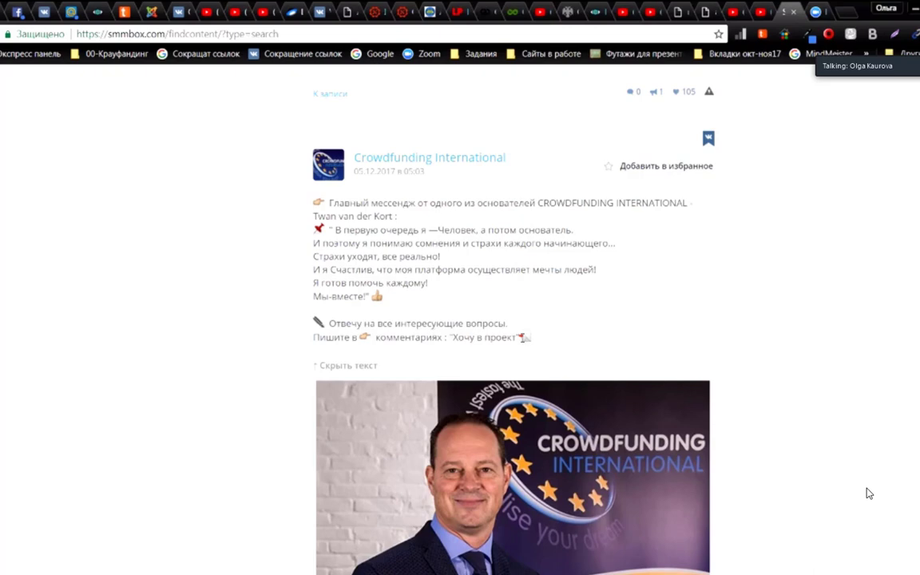
scroll(491, 382, "down", 7)
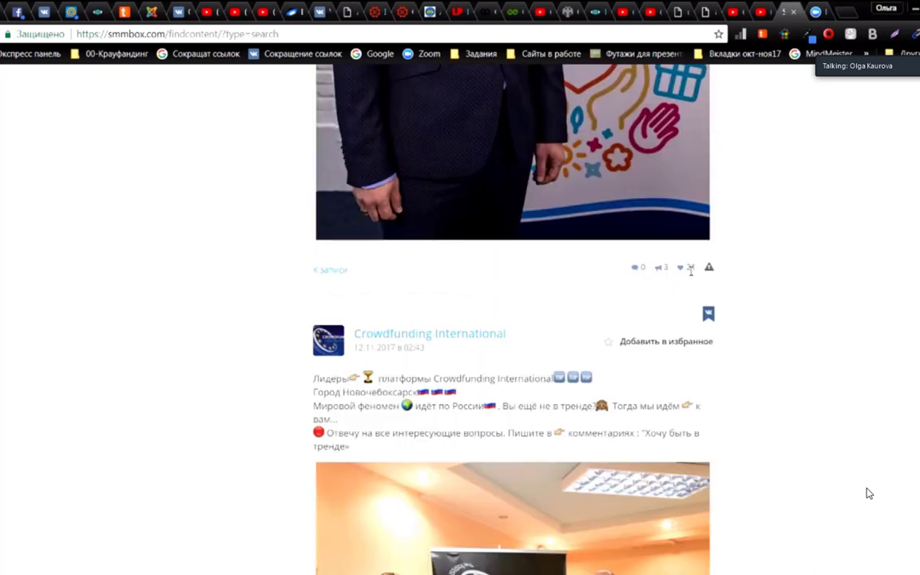
double_click(691, 268)
scroll(468, 353, "down", 2)
scroll(431, 256, "down", 3)
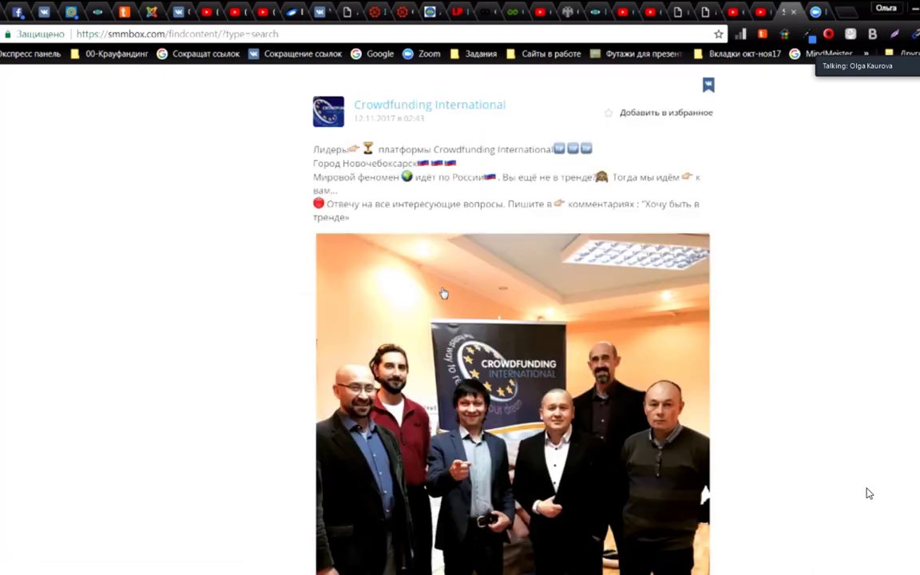
scroll(423, 320, "down", 5)
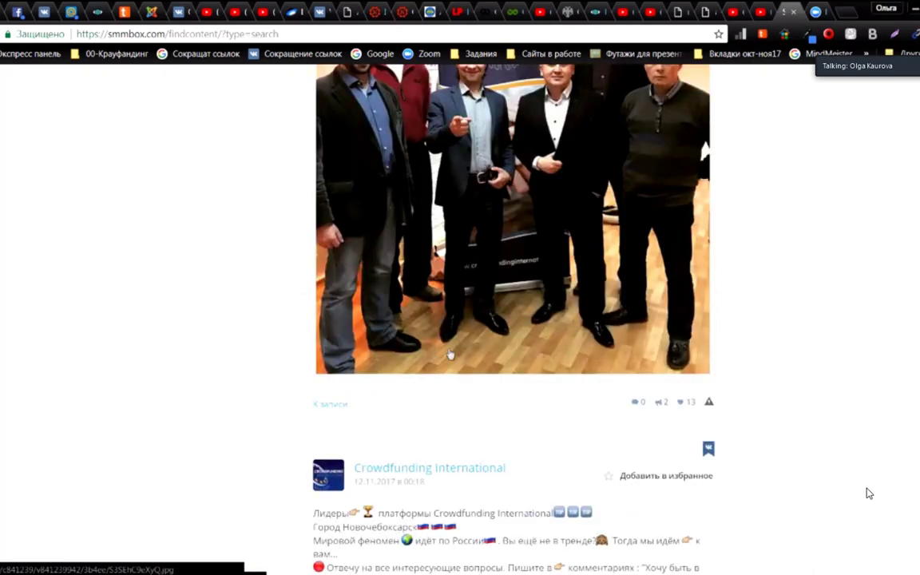
scroll(420, 333, "down", 3)
scroll(417, 336, "up", 3)
scroll(416, 338, "up", 2)
scroll(417, 338, "down", 6)
scroll(416, 338, "down", 9)
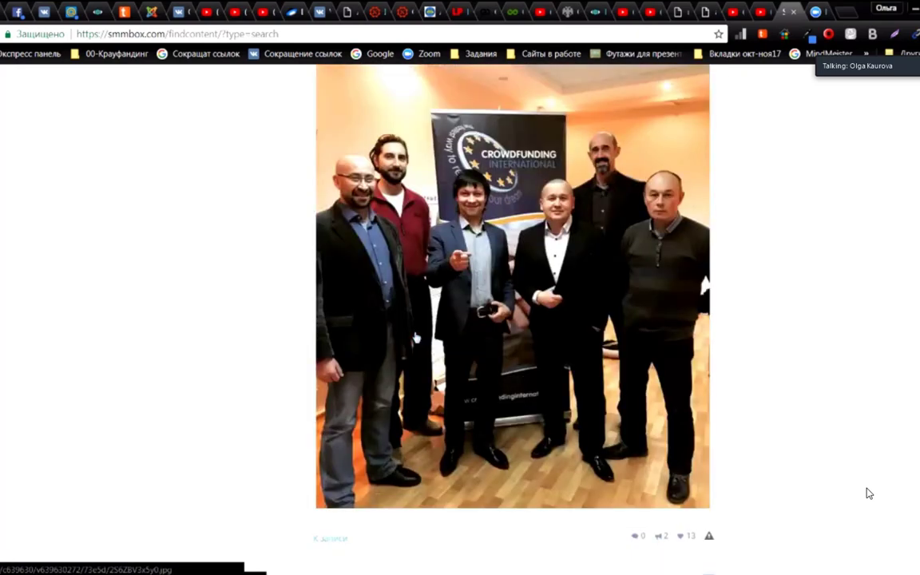
scroll(415, 338, "down", 2)
scroll(416, 338, "up", 2)
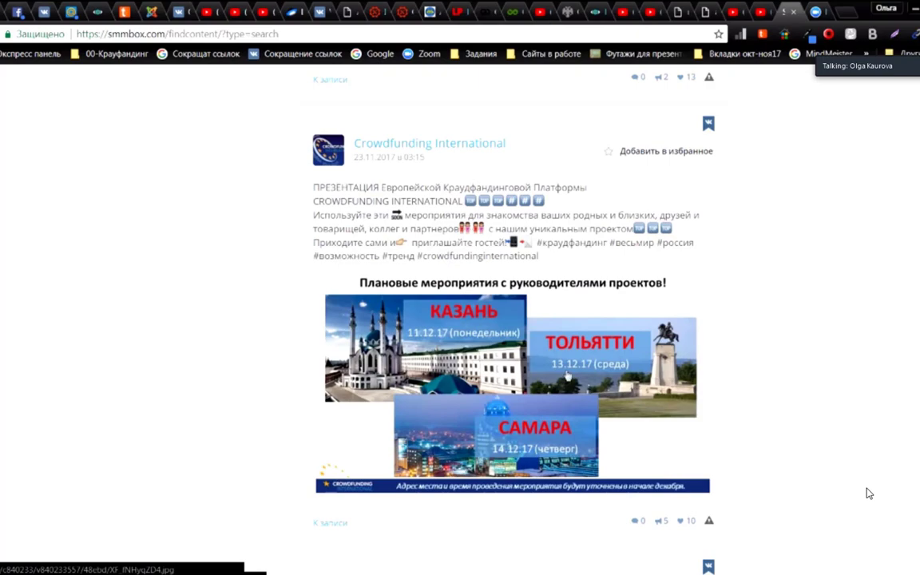
scroll(489, 445, "down", 5)
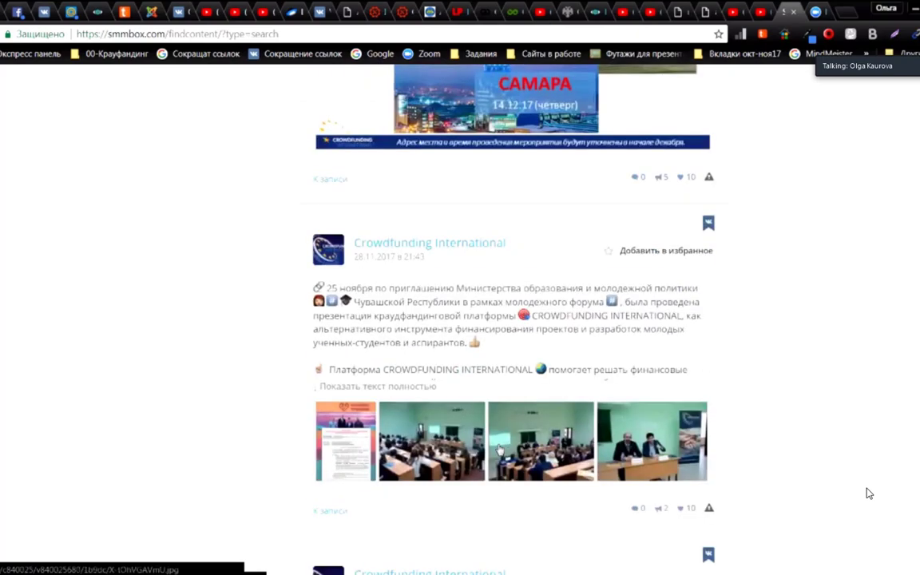
scroll(502, 435, "down", 10)
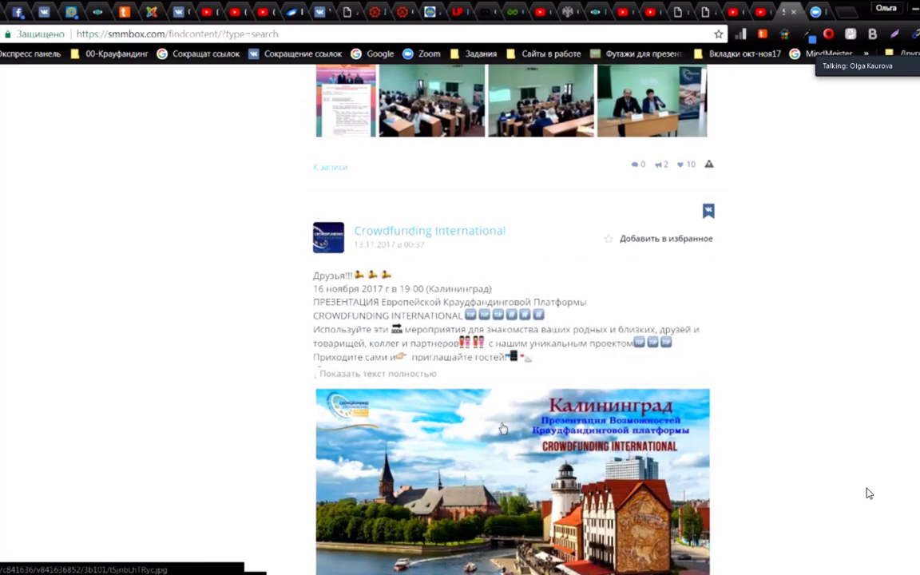
scroll(503, 429, "down", 6)
scroll(503, 428, "down", 7)
scroll(504, 429, "down", 3)
scroll(502, 427, "up", 5)
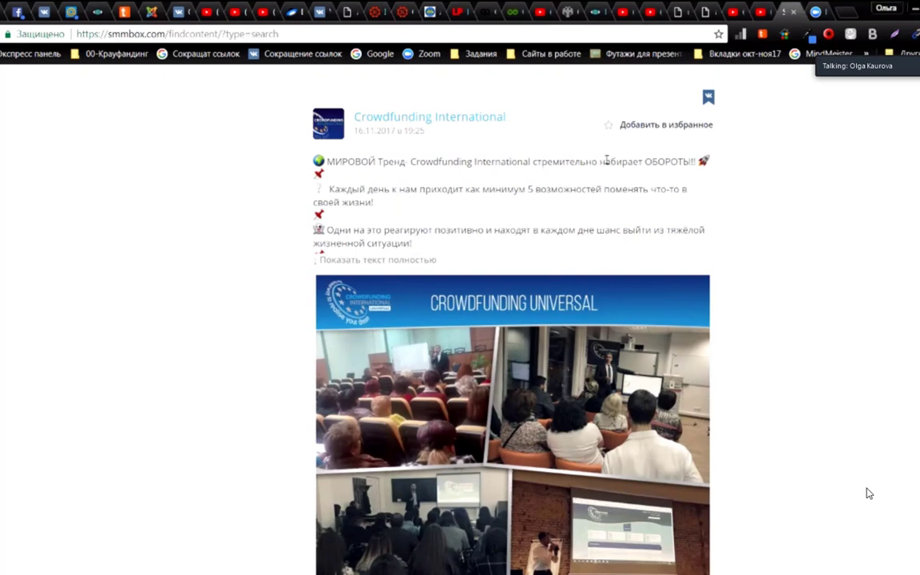
Step: Expand the 16.11.2017 post's full text and add it to favourites
left_click(396, 261)
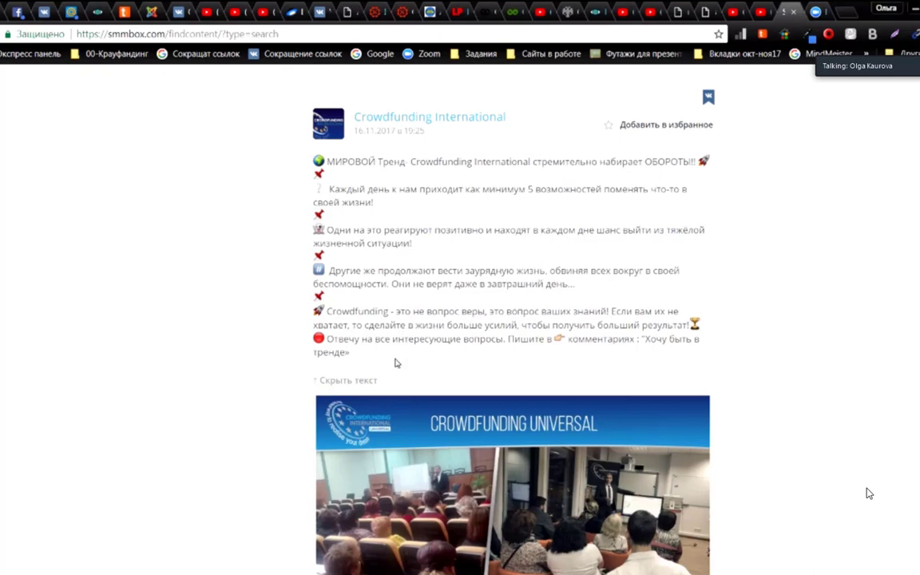
scroll(489, 348, "down", 5)
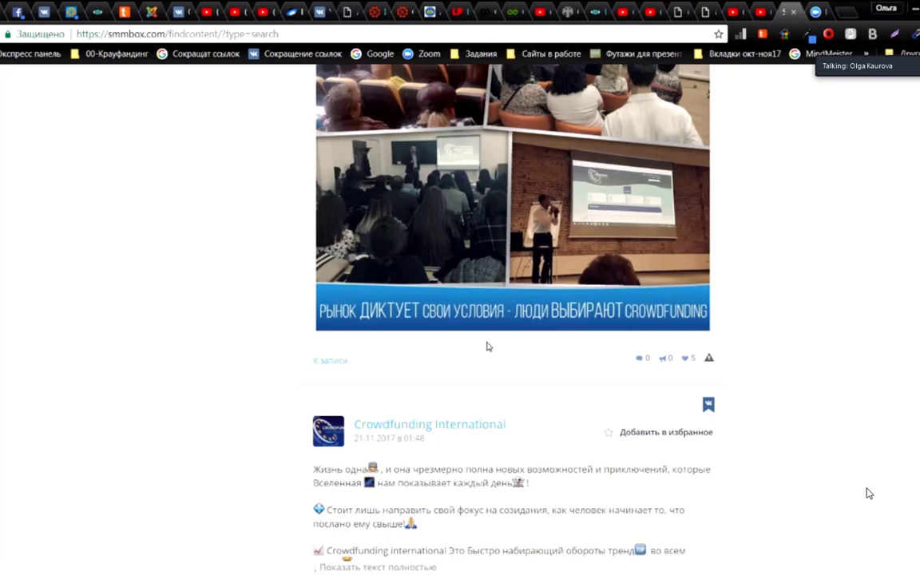
scroll(488, 346, "up", 7)
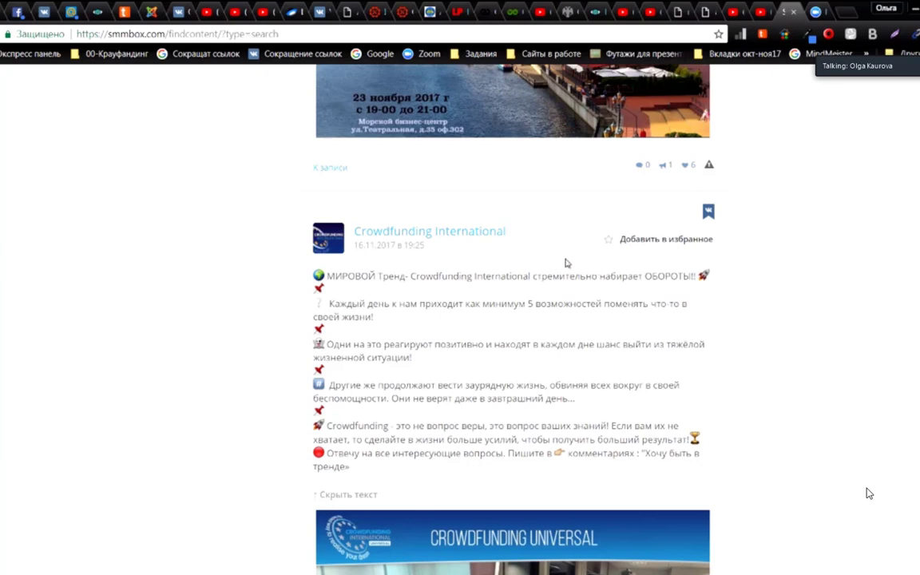
left_click(610, 241)
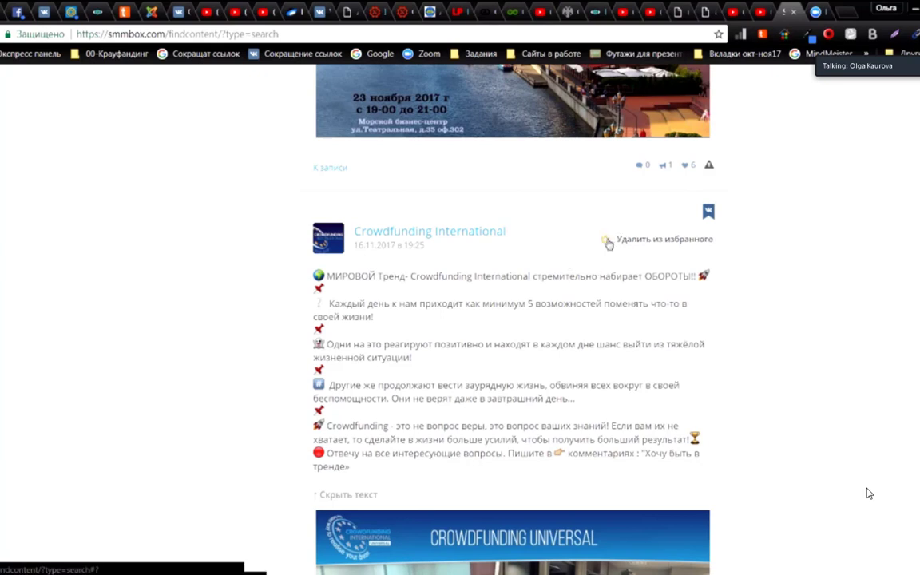
Step: Open the 16.11.2017 post's original VK page in a new tab and switch to it
scroll(478, 333, "down", 1)
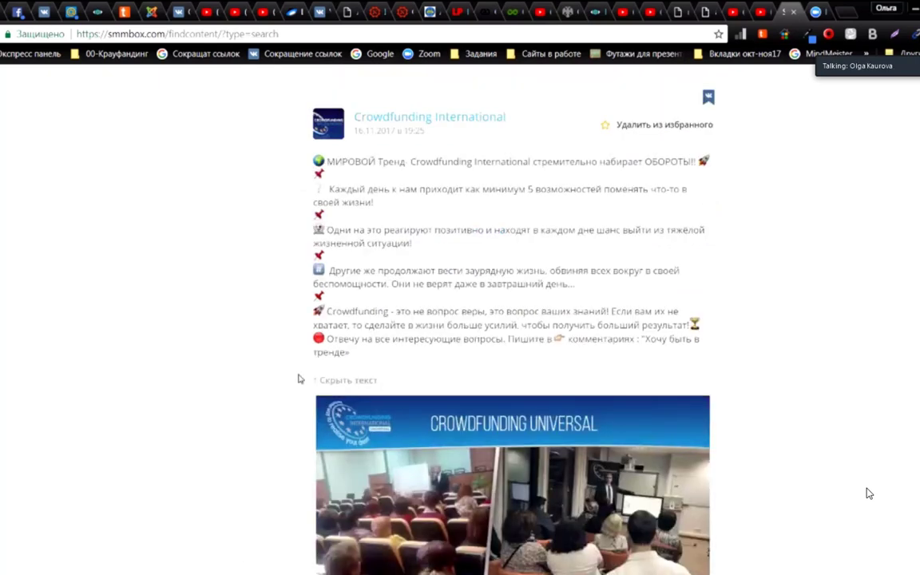
scroll(384, 262, "down", 5)
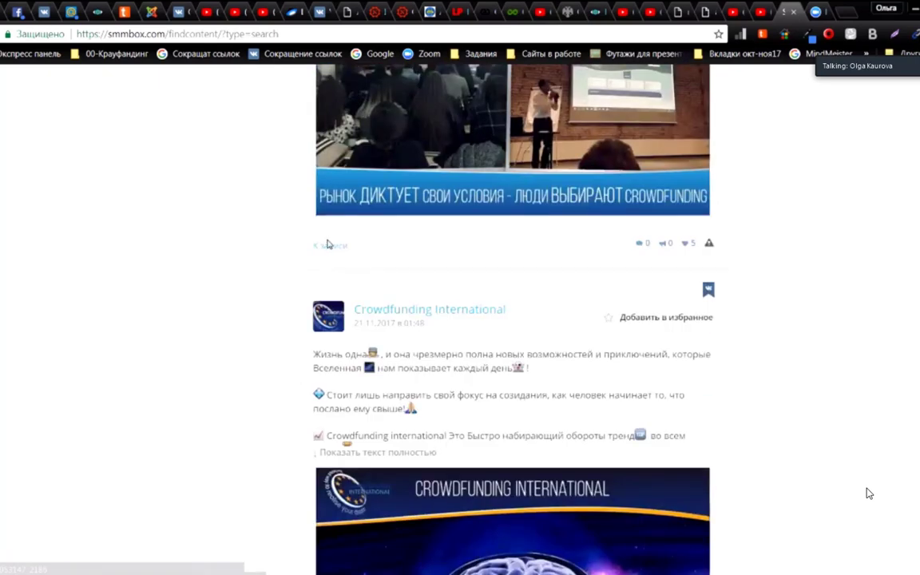
middle_click(331, 249)
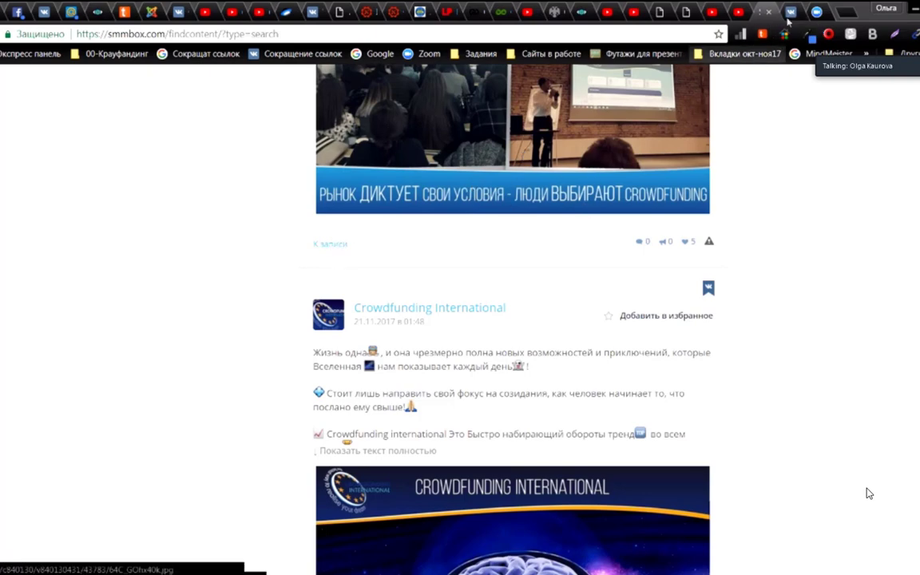
right_click(336, 248)
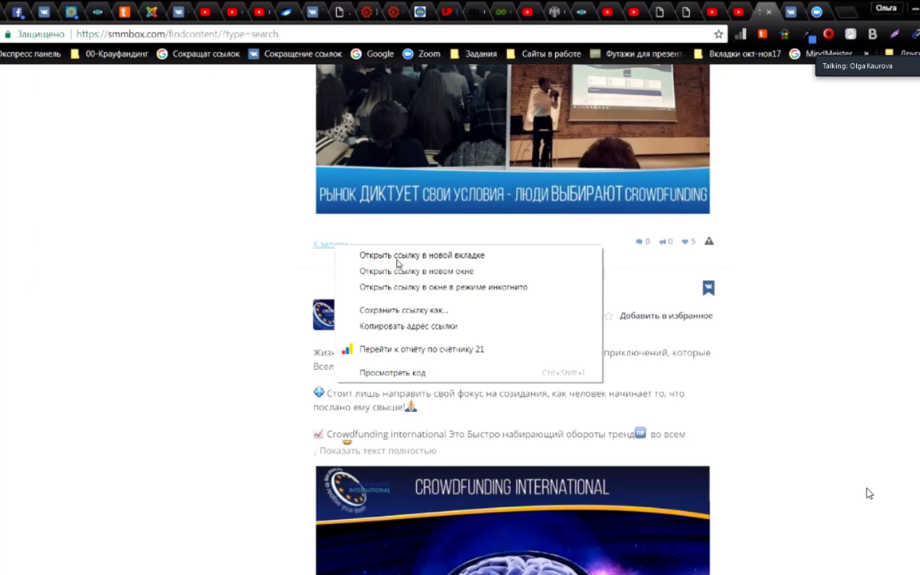
left_click(793, 13)
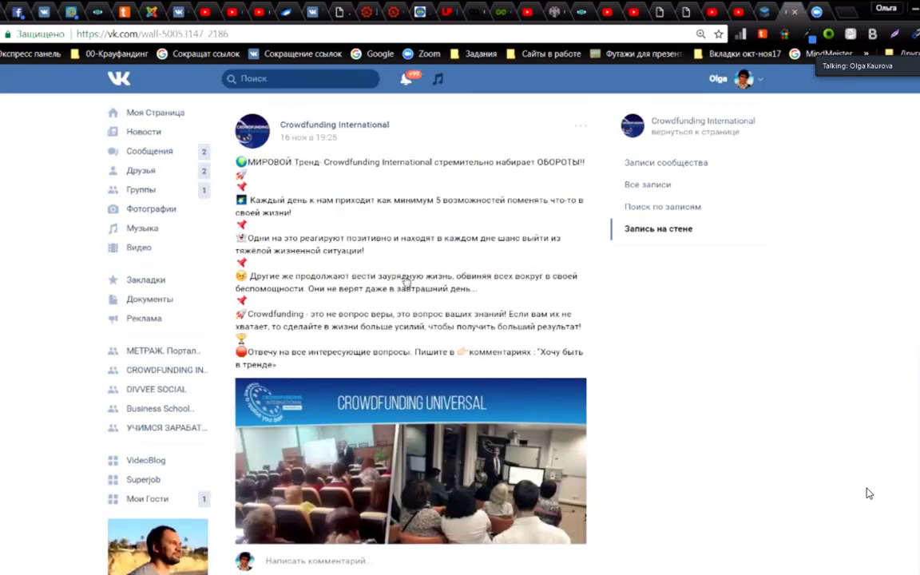
Step: Copy the original VK post's text
scroll(405, 281, "down", 5)
scroll(405, 281, "up", 3)
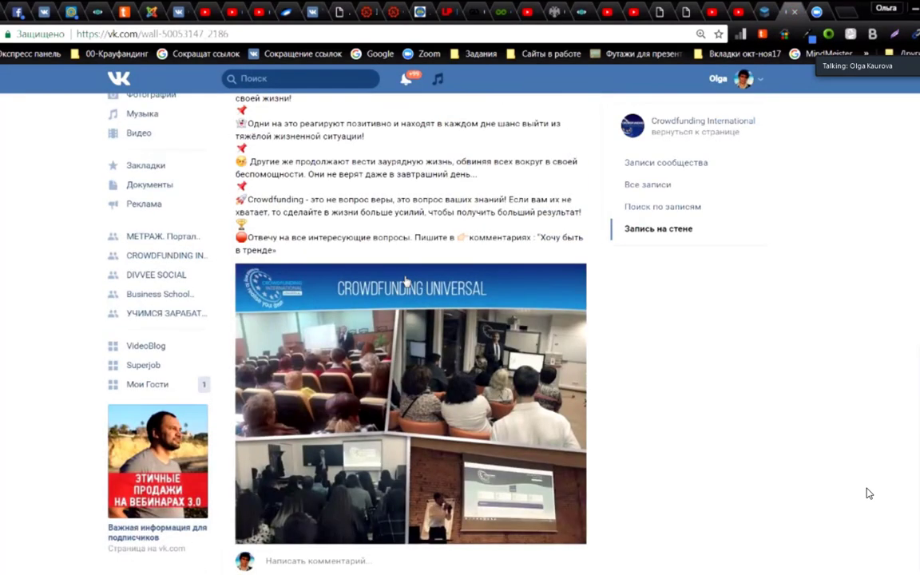
scroll(406, 281, "up", 3)
left_click_drag(213, 155, 294, 369)
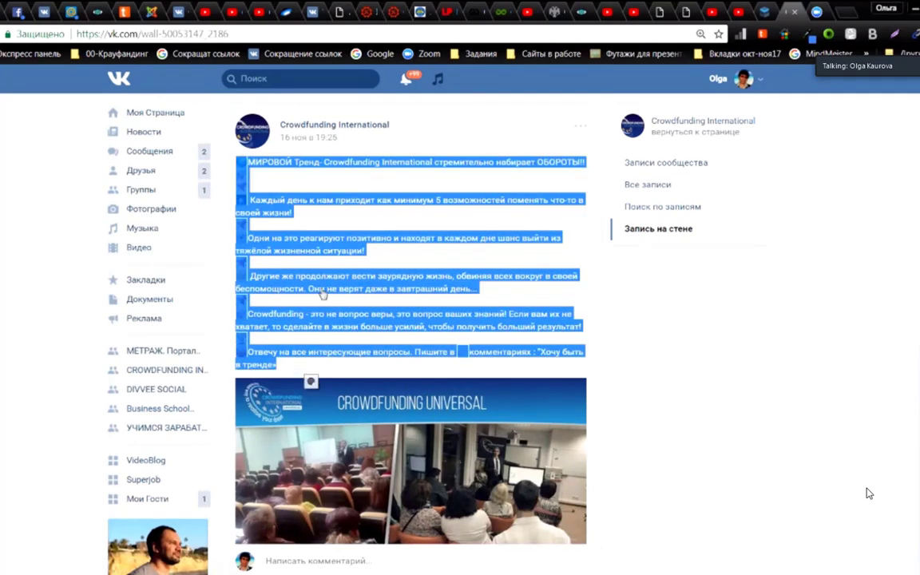
right_click(330, 283)
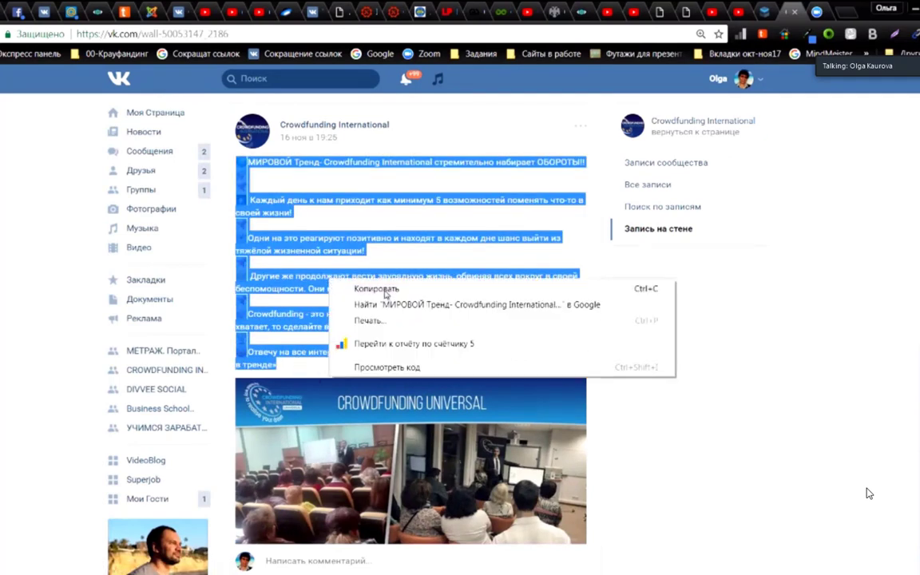
left_click(376, 290)
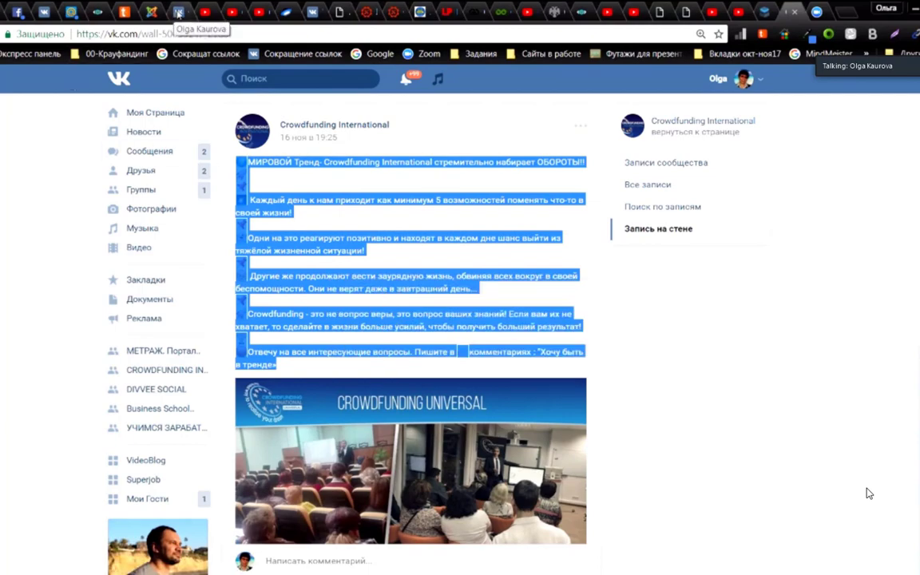
Step: Paste the copied text into a new post on the CROWDFUNDING INTERNATIONAL community wall
left_click(181, 12)
scroll(208, 254, "up", 10)
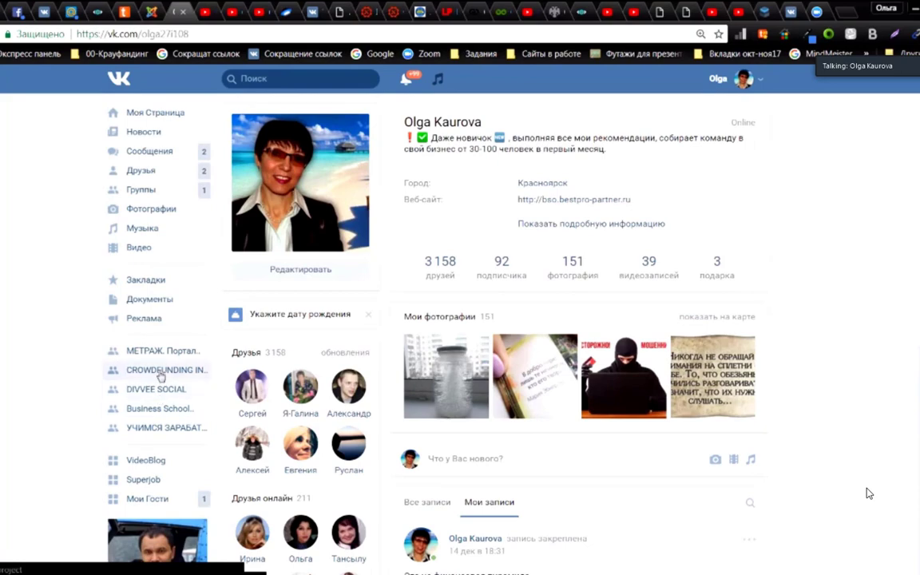
left_click(162, 372)
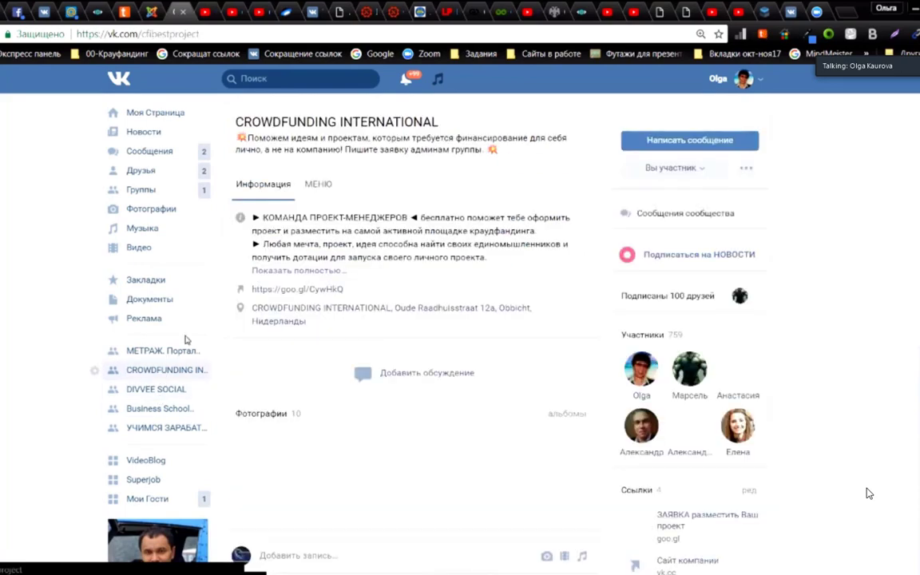
scroll(314, 284, "down", 4)
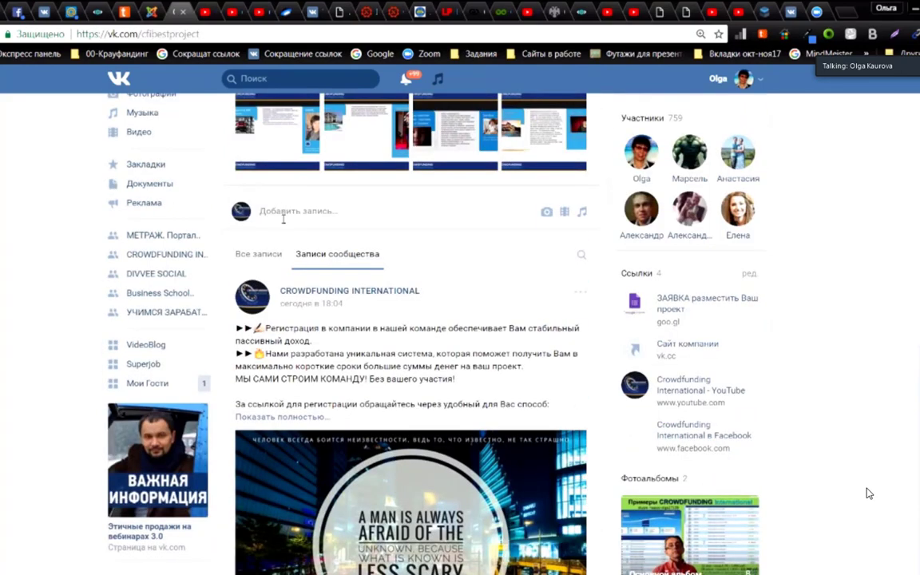
left_click(279, 211)
right_click(264, 212)
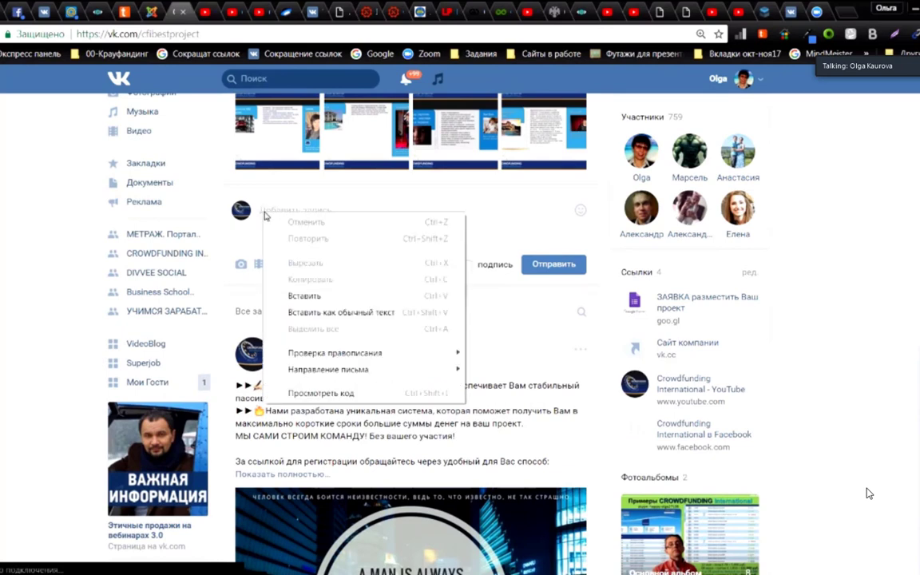
left_click(321, 296)
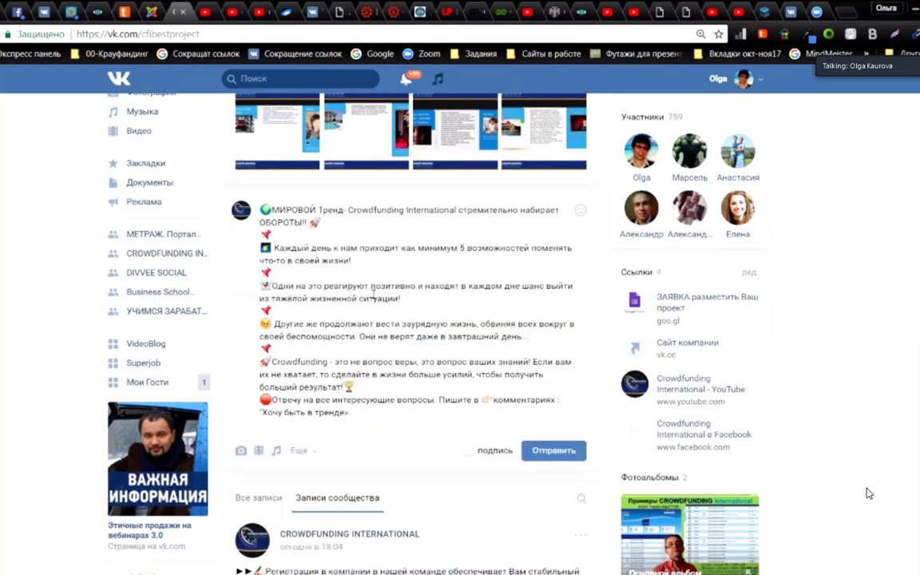
Step: Copy the CROWDFUNDING UNIVERSAL photo from the original wall post
key("ctrl+Tab")
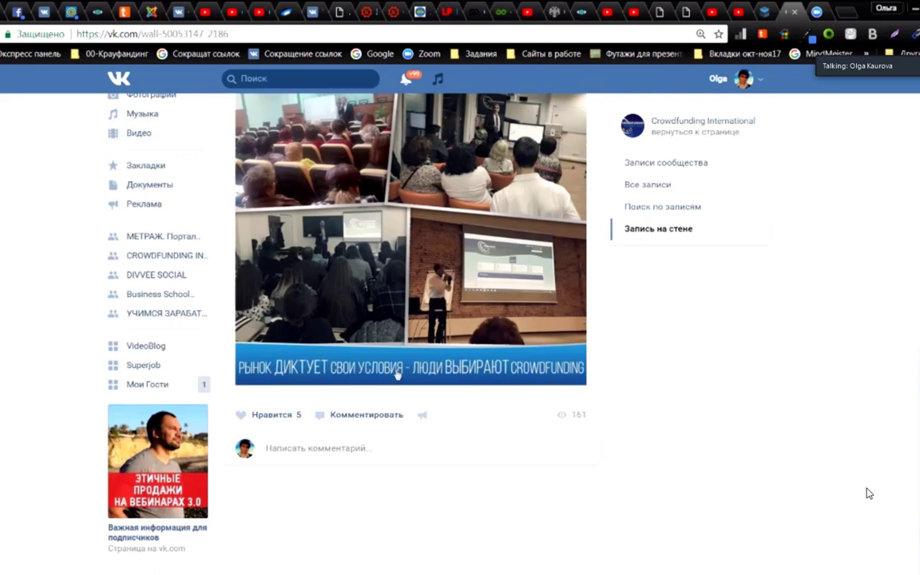
scroll(443, 299, "up", 3)
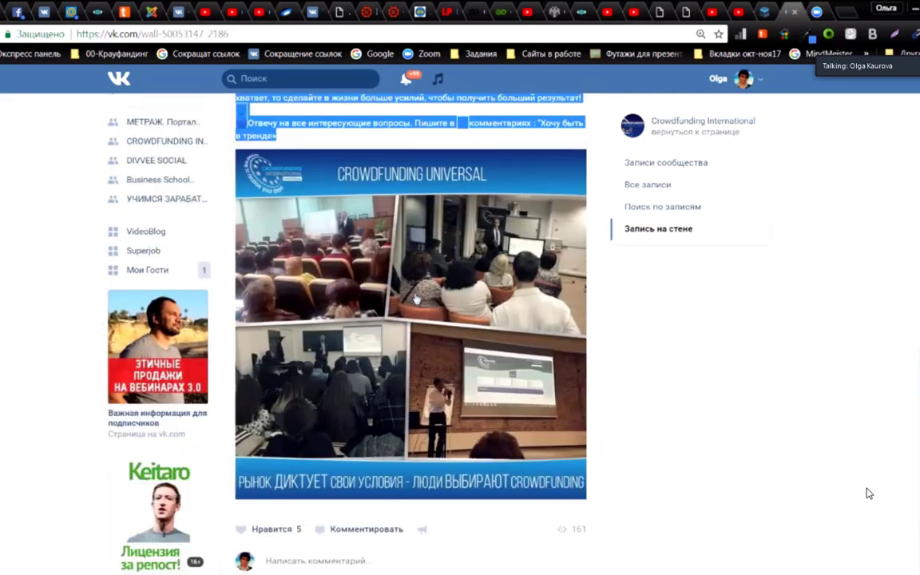
scroll(398, 264, "down", 3)
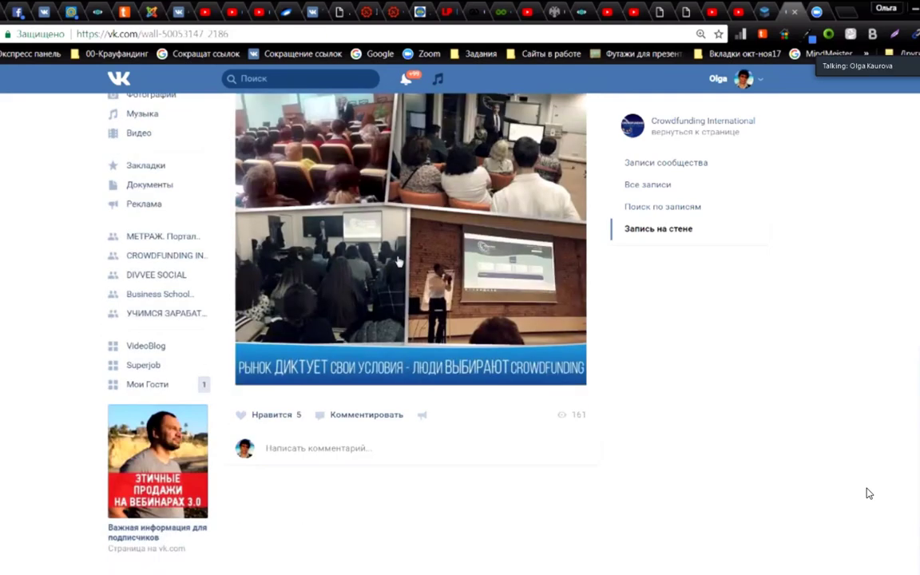
left_click(397, 262)
right_click(318, 296)
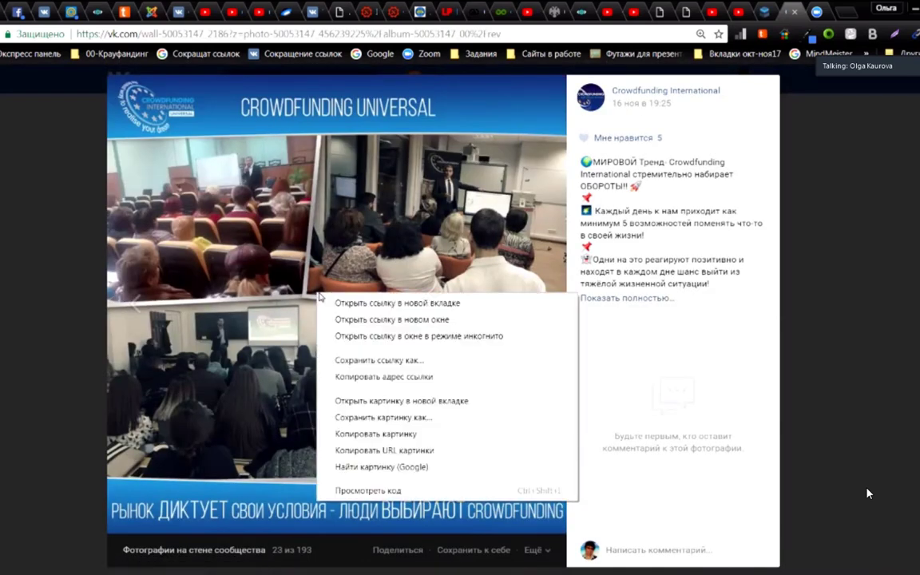
left_click(366, 435)
Step: Paste the copied photo on a new line below the draft's text
left_click(182, 13)
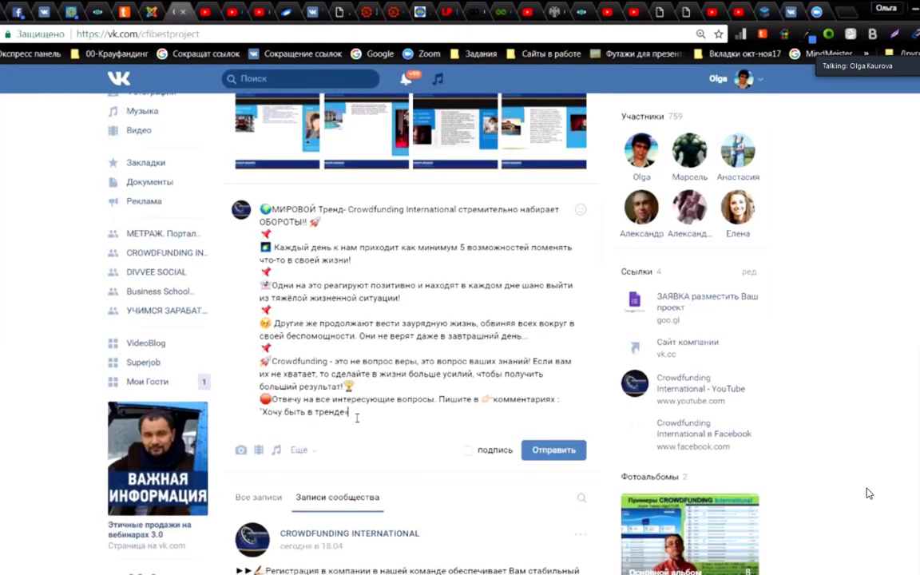
key("Return")
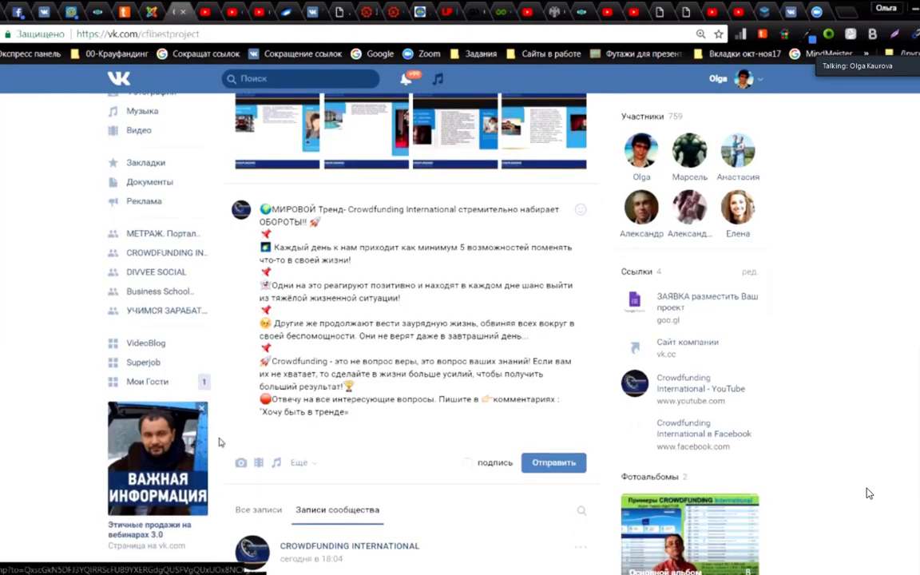
right_click(261, 424)
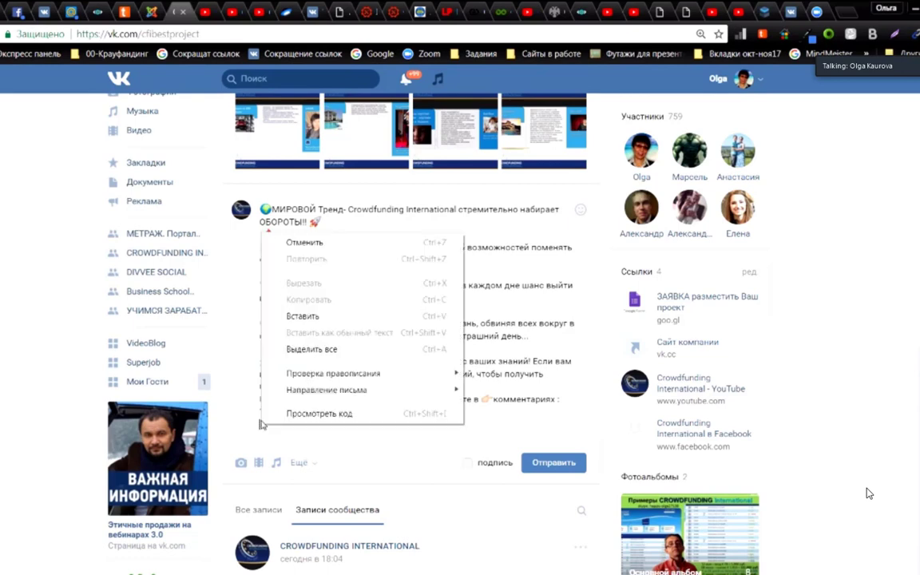
left_click(306, 316)
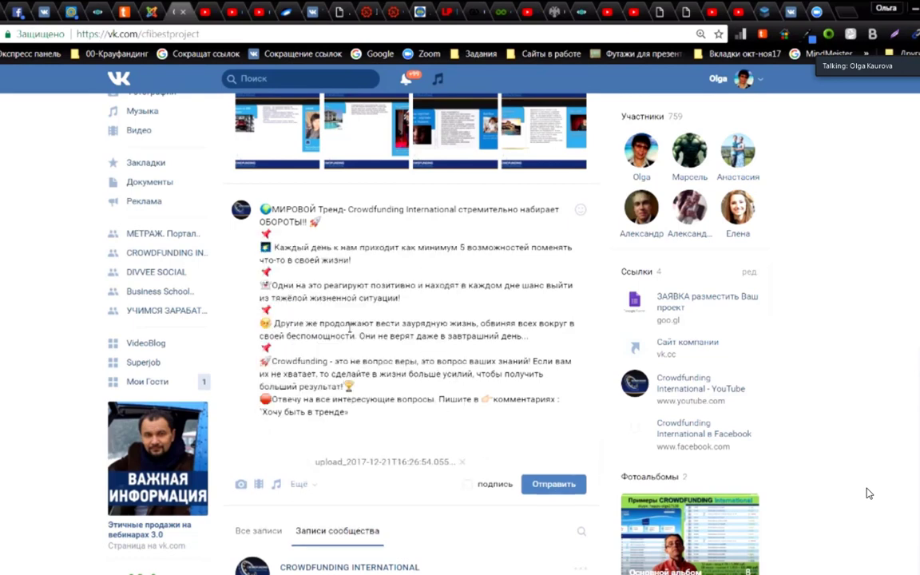
scroll(336, 328, "down", 3)
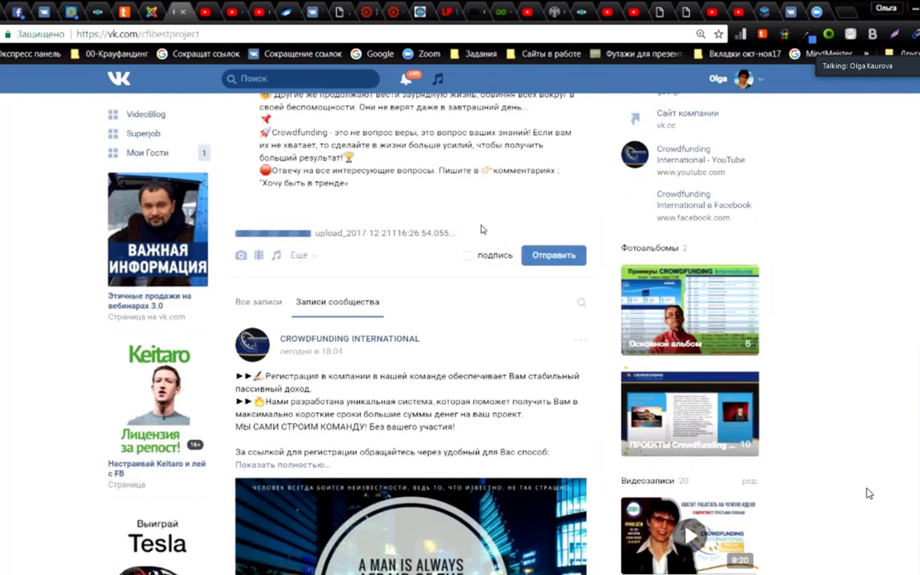
scroll(870, 494, "up", 5)
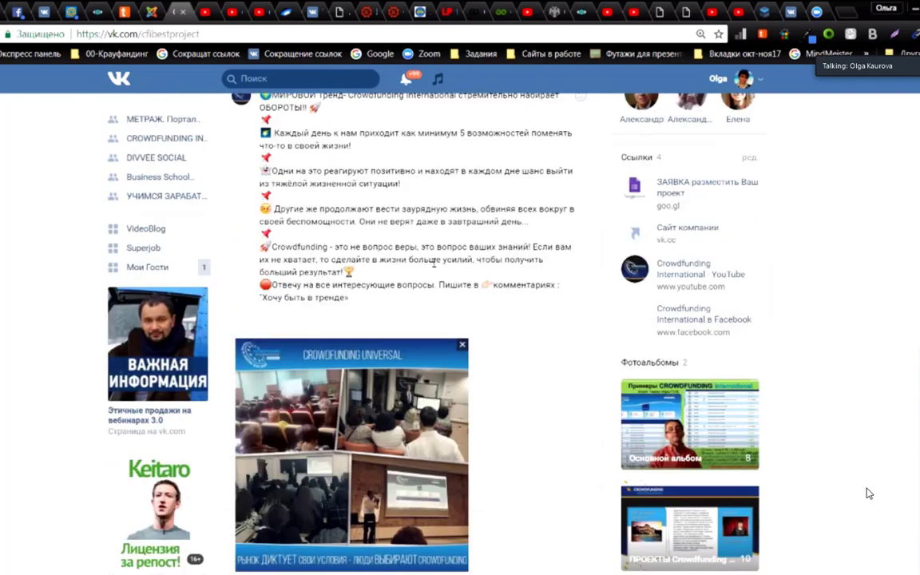
scroll(869, 494, "down", 6)
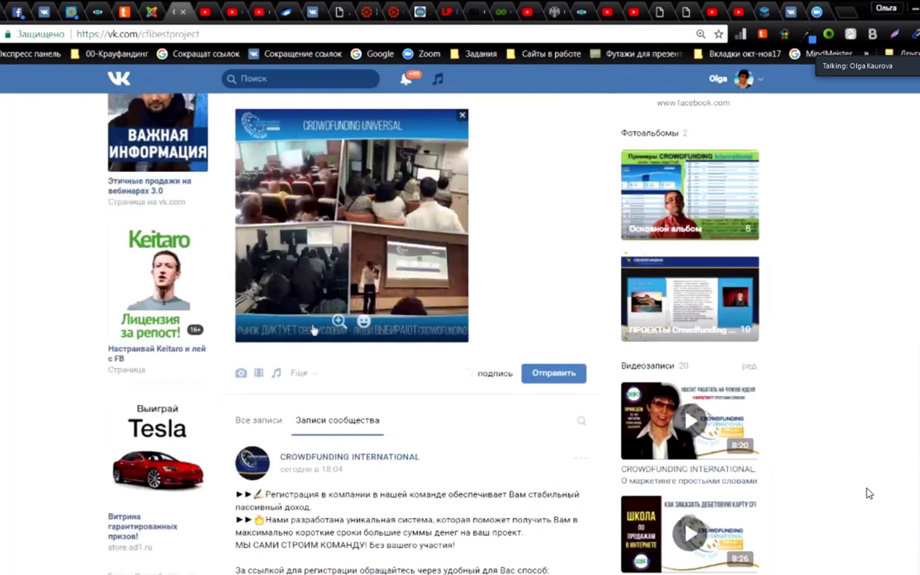
mouse_move(313, 374)
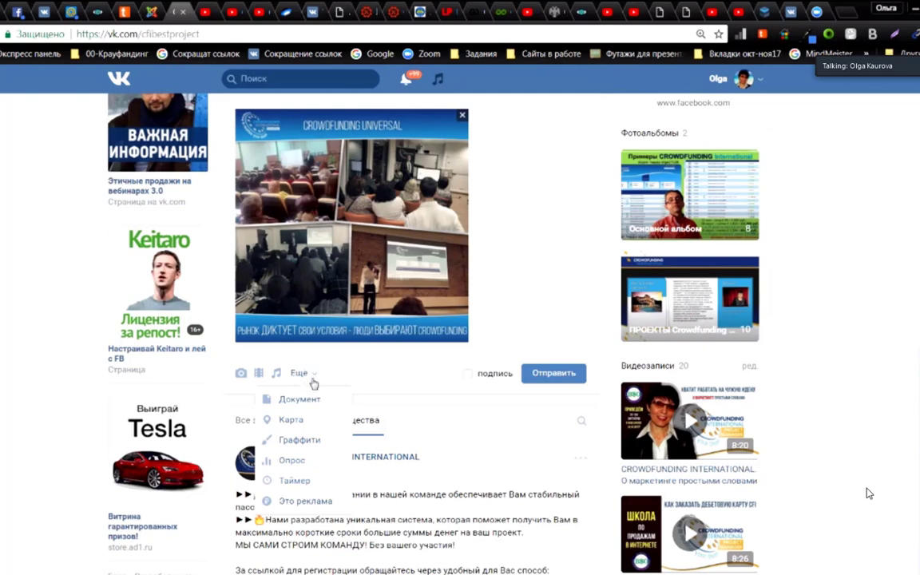
Step: Enable the post timer and set publication to 27 December 2017 at 14:26
left_click(292, 480)
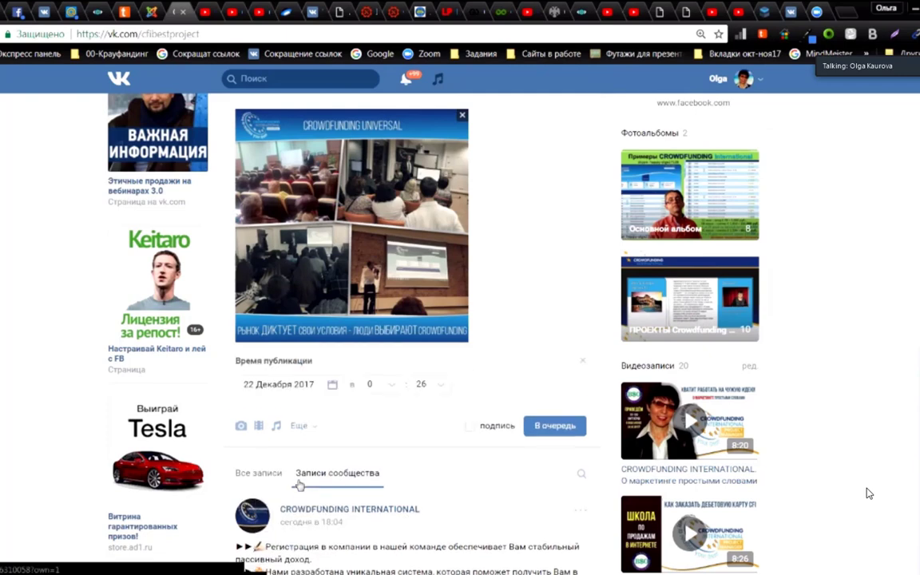
left_click(332, 386)
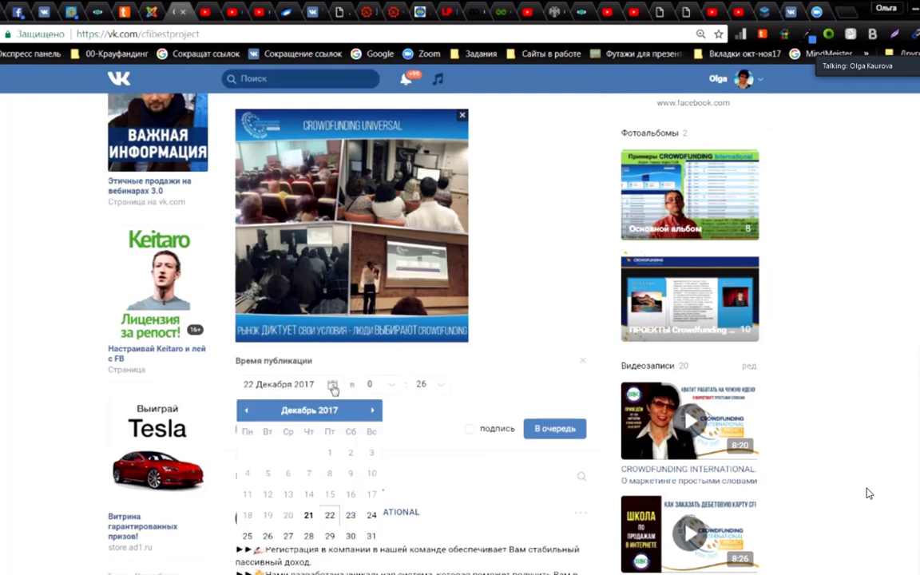
scroll(304, 363, "down", 3)
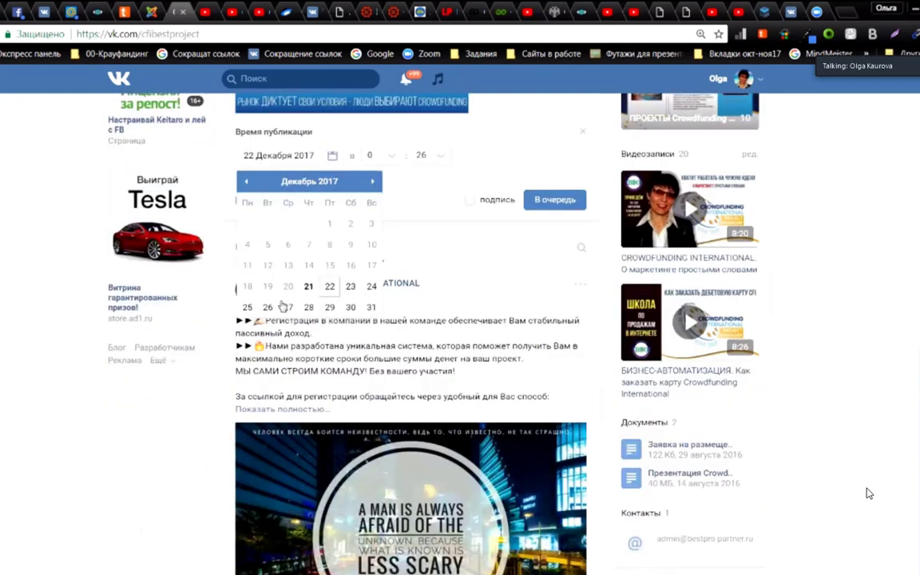
left_click(288, 309)
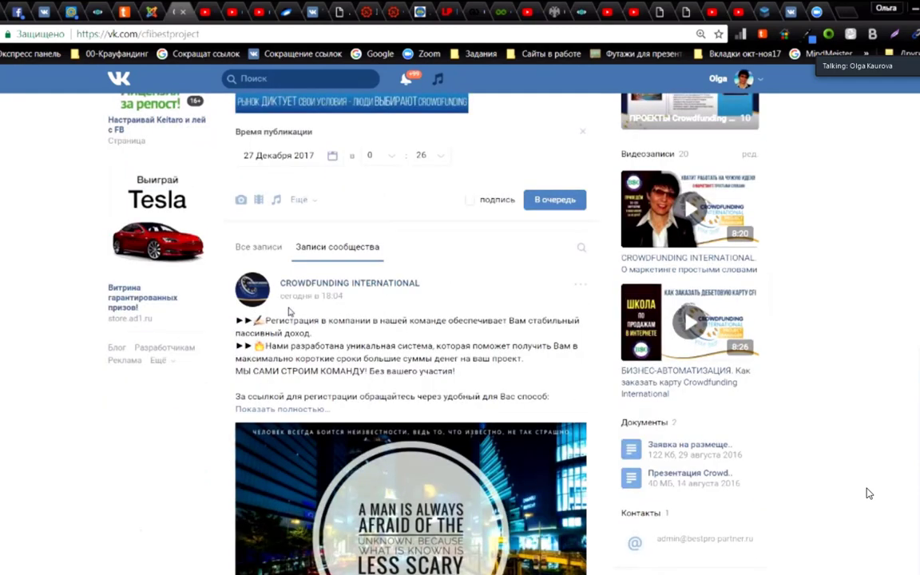
scroll(404, 299, "up", 2)
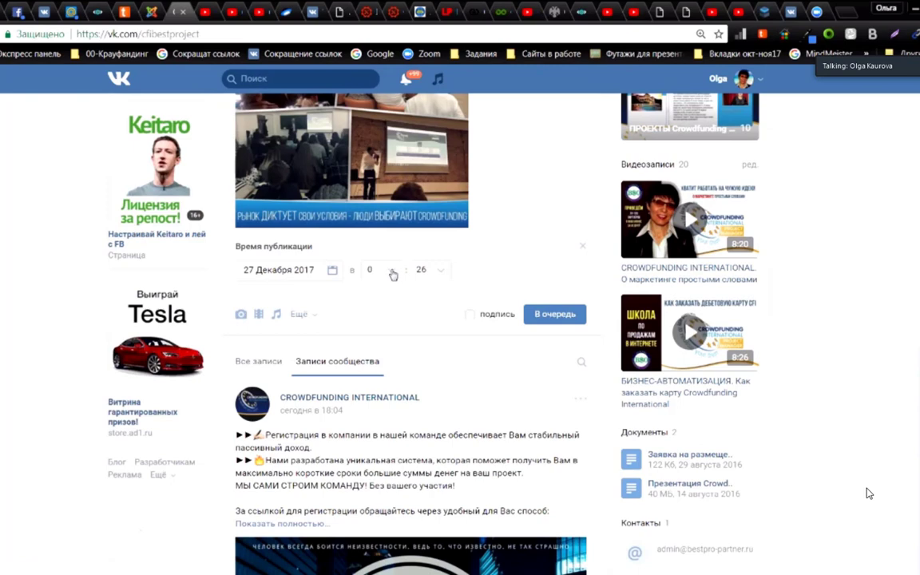
left_click(395, 272)
scroll(399, 326, "down", 4)
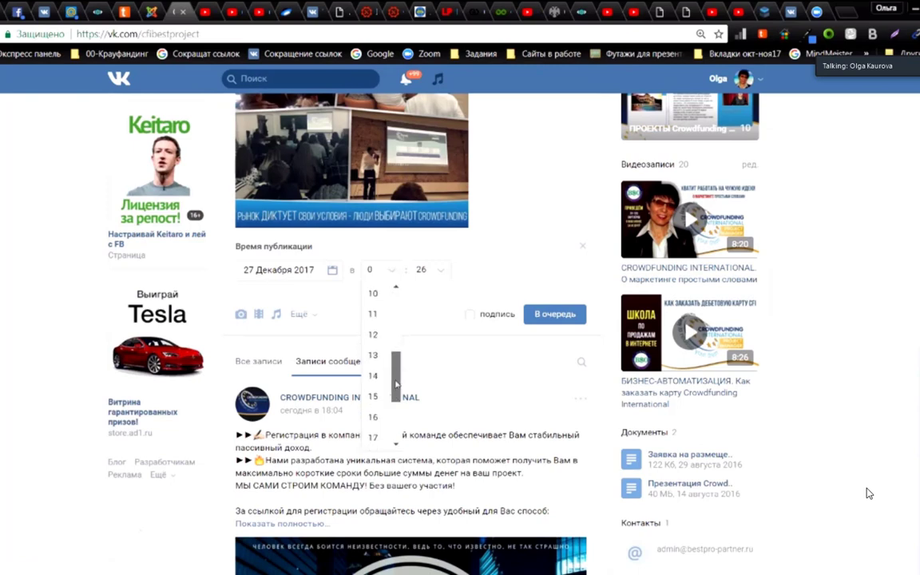
left_click(379, 348)
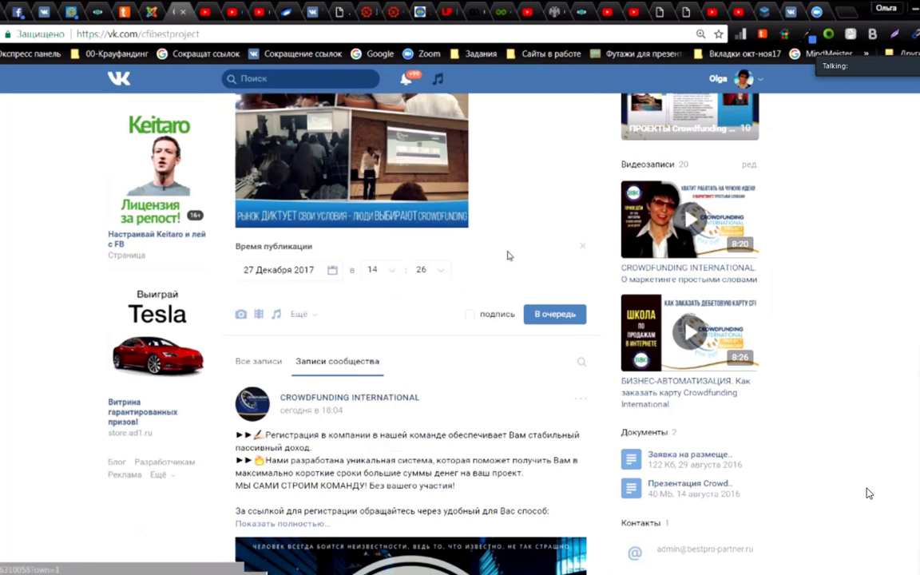
scroll(508, 256, "up", 2)
scroll(507, 256, "up", 2)
scroll(507, 256, "up", 2)
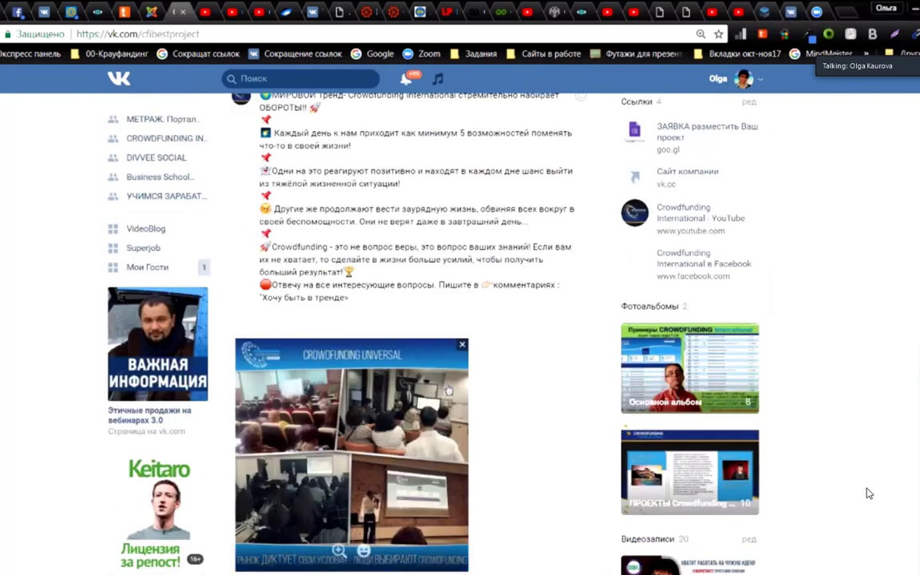
Step: Add a blank line after the post's last sentence, then switch to CFI.txt in Notepad++
scroll(870, 494, "down", 2)
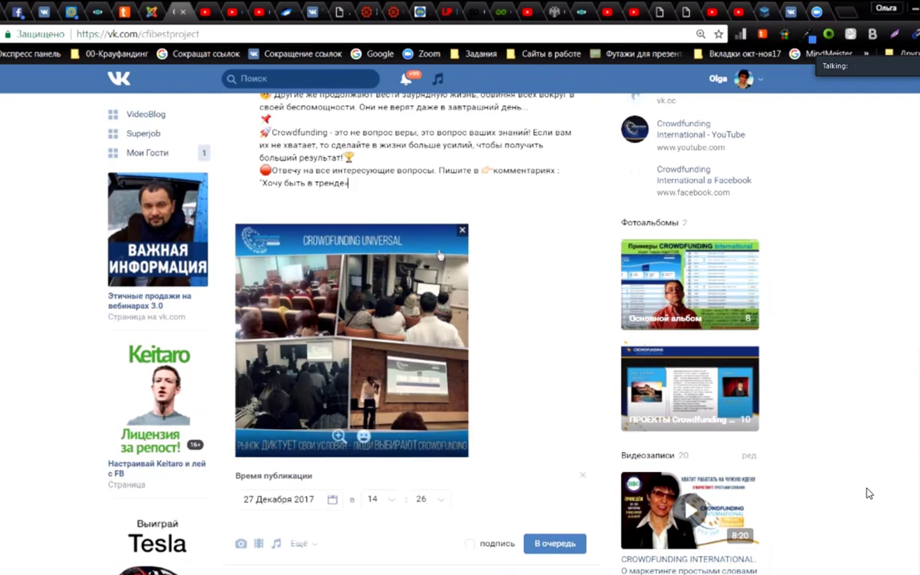
key("Return")
key("Return")
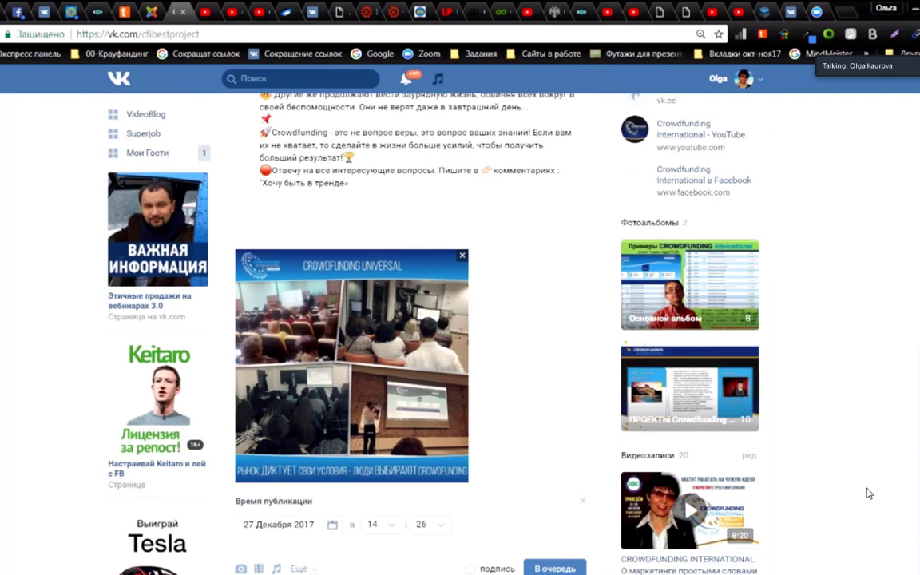
key("alt+Tab")
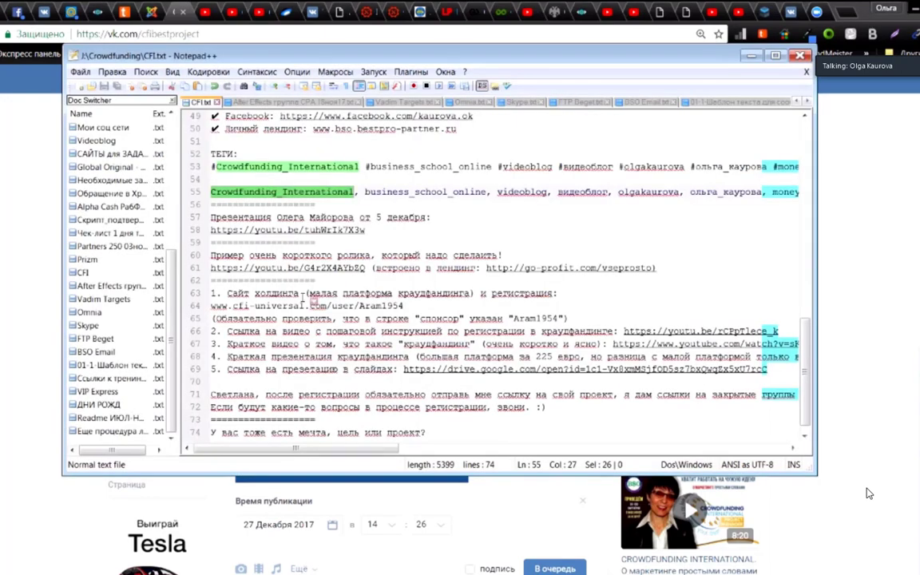
Step: Copy the full hashtag line under ТЕГИ in CFI.txt and minimise Notepad++
scroll(310, 272, "up", 2)
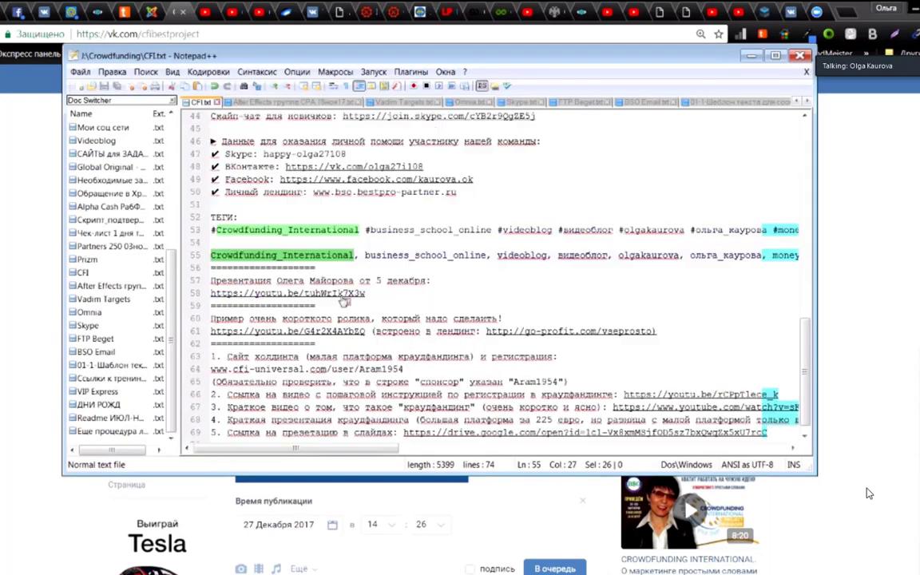
double_click(312, 230)
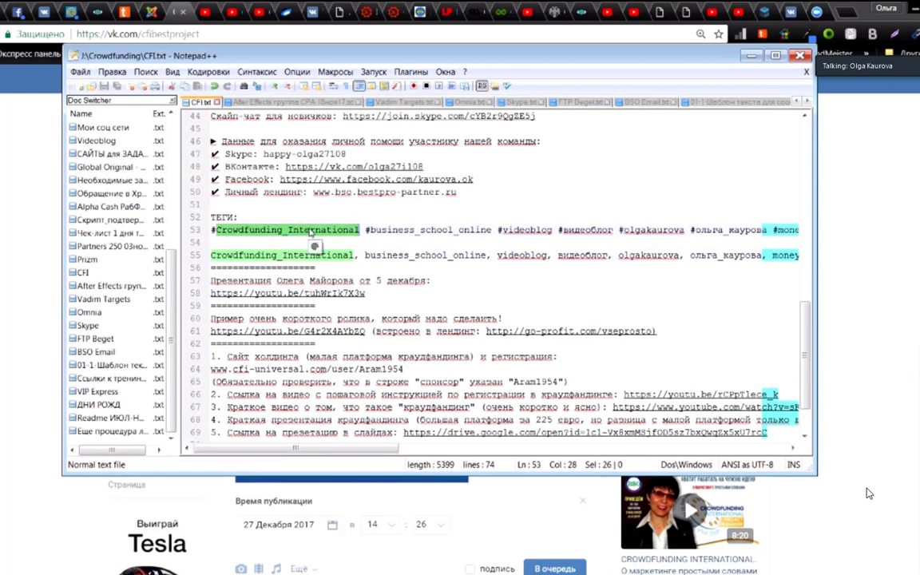
triple_click(310, 231)
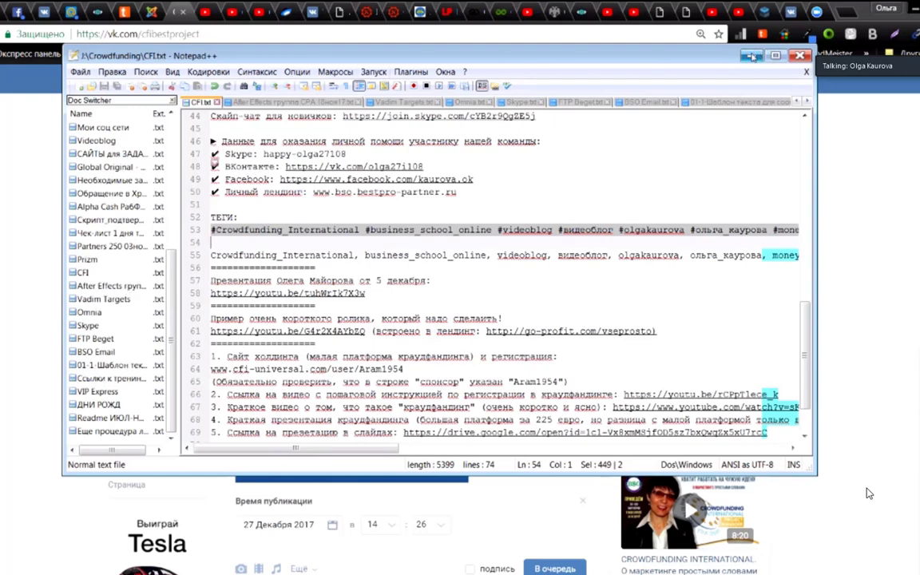
left_click(752, 56)
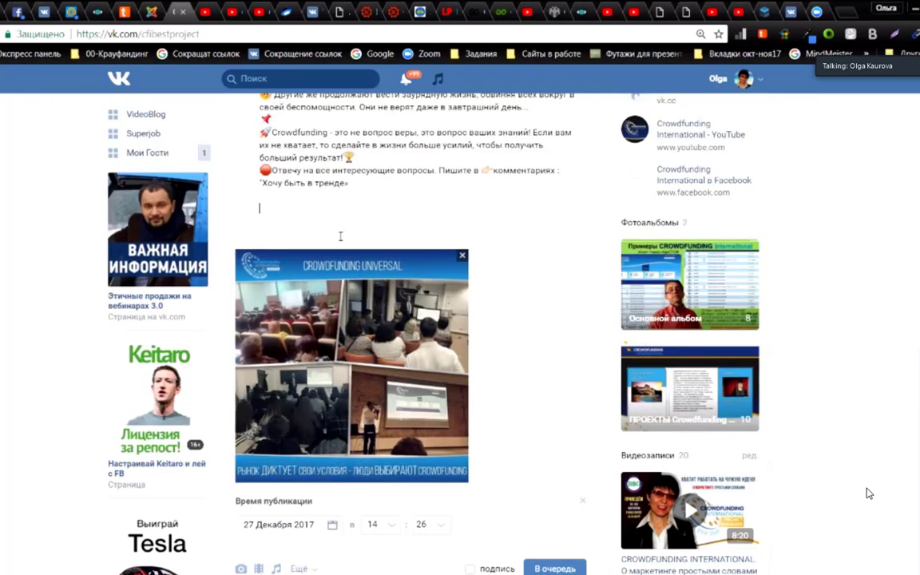
Step: Paste the hashtag block into the post with two blank lines above it
type("#Crowdfunding_International #business_school_online #videoblog #видеоблог #olgakaurova #ольга_каурова #money #value #media #pr #advertising #advertisement #mlm #млм #партнерка #заработатьвинтернете #авторекрутинг #продвижение #работанадому #работадлястудентов #работавинтернете #бизнесвинтернете #leadersclub")
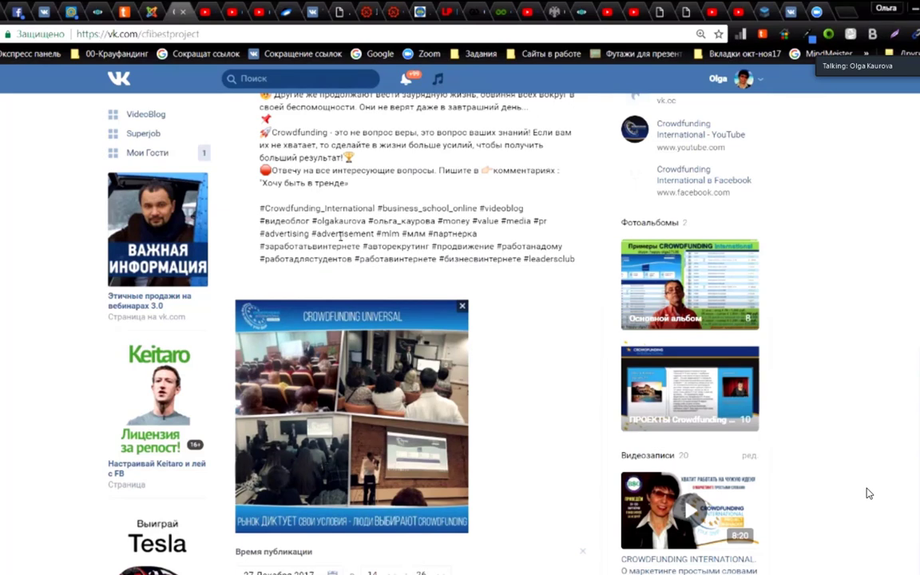
key("BackSpace")
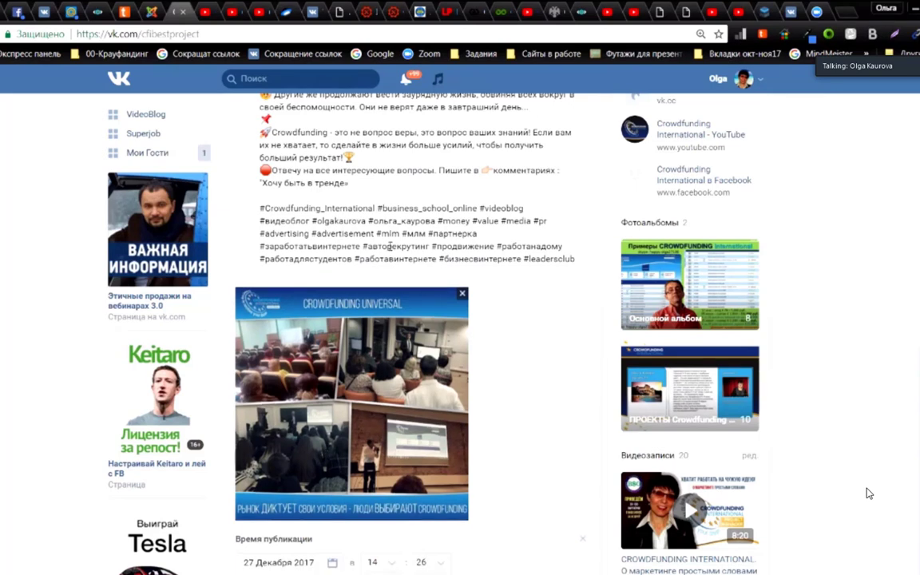
scroll(390, 247, "up", 2)
left_click(350, 298)
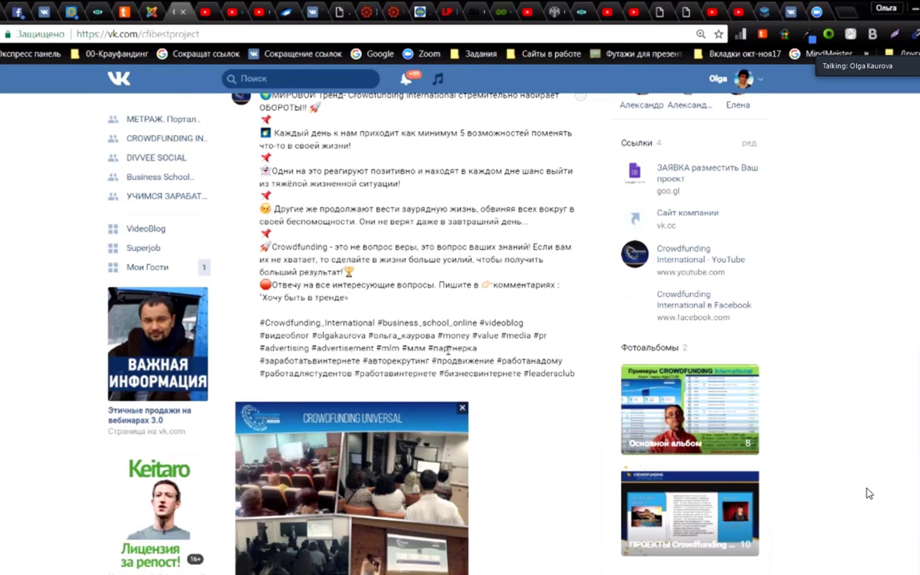
key("Return")
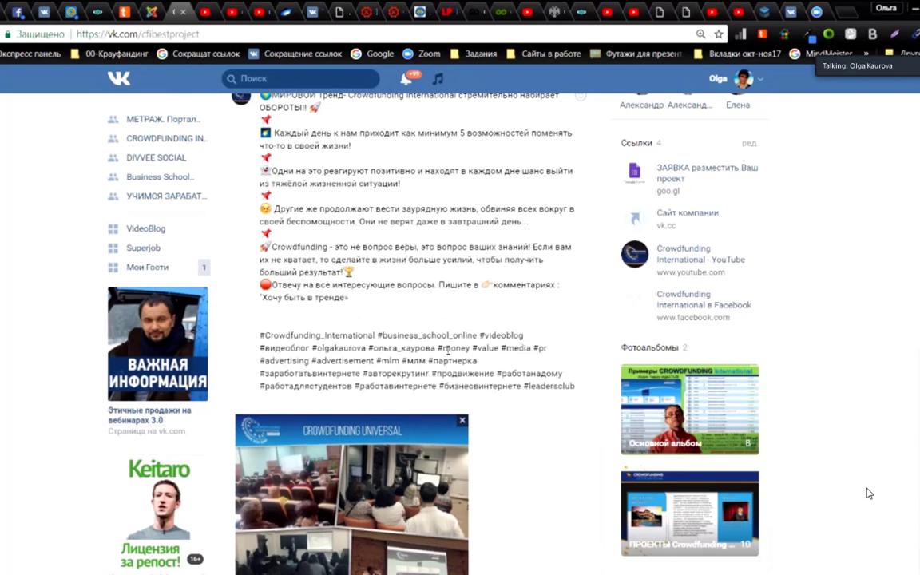
key("Return")
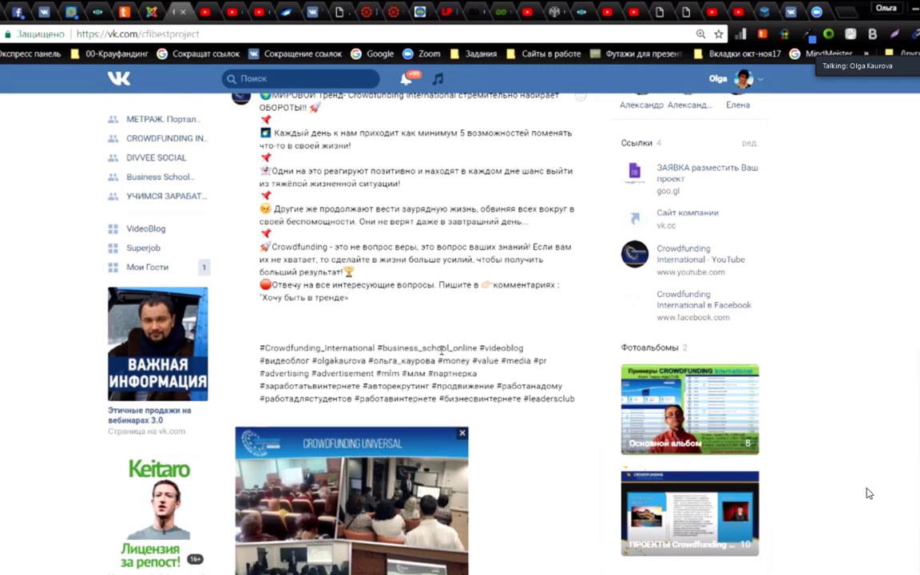
key("alt+Tab")
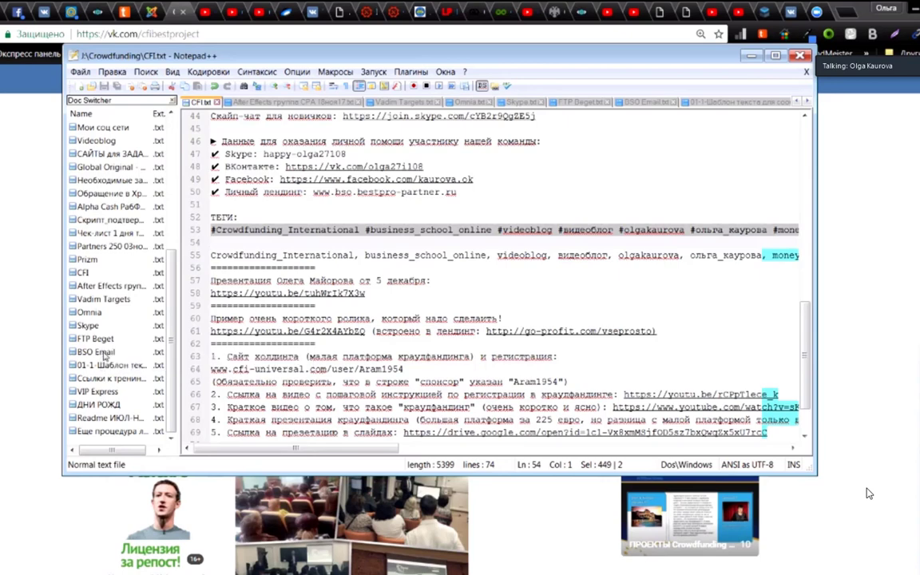
Step: Copy the Skype-chat invitation line through its join.skype.com link from Videoblog.txt
scroll(103, 227, "up", 2)
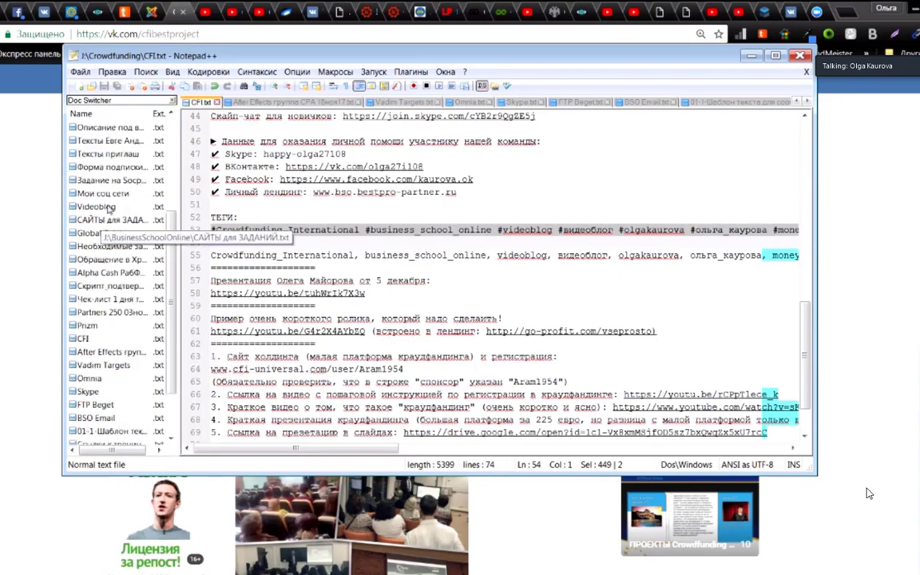
left_click(108, 155)
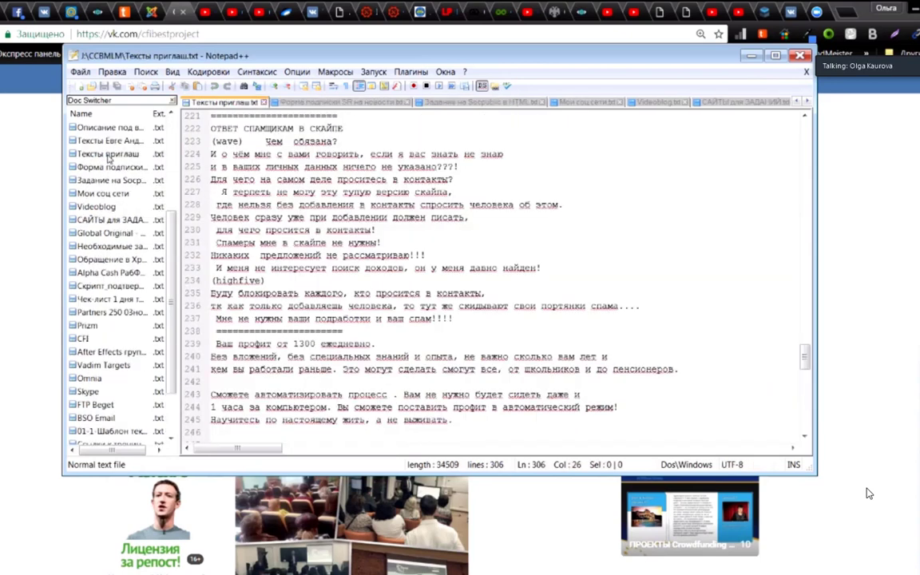
left_click(98, 207)
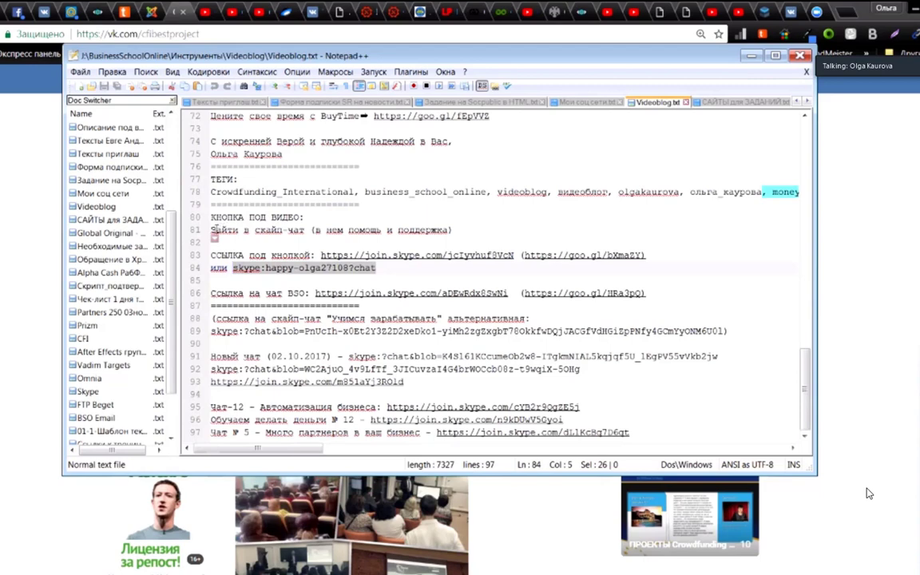
left_click(210, 232)
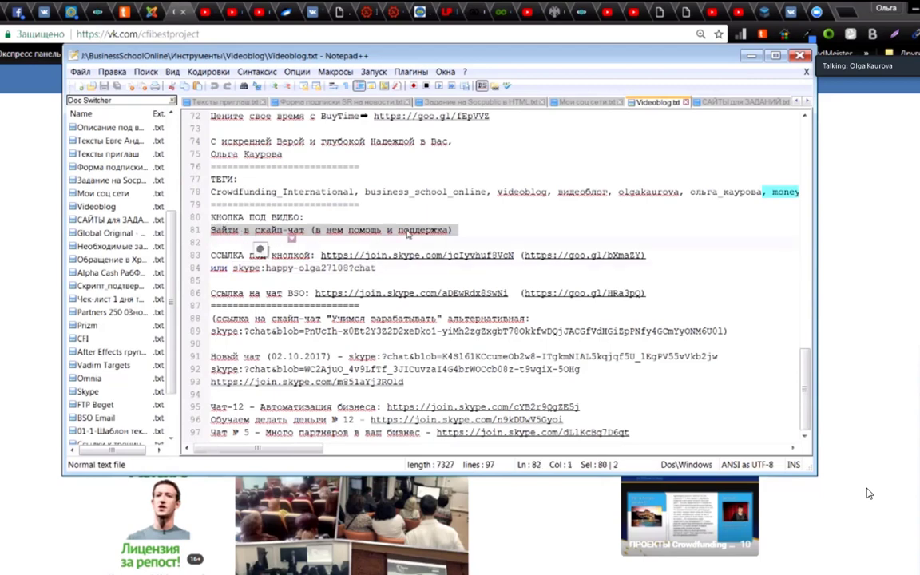
left_click(518, 255, "shift")
left_click(377, 268, "shift")
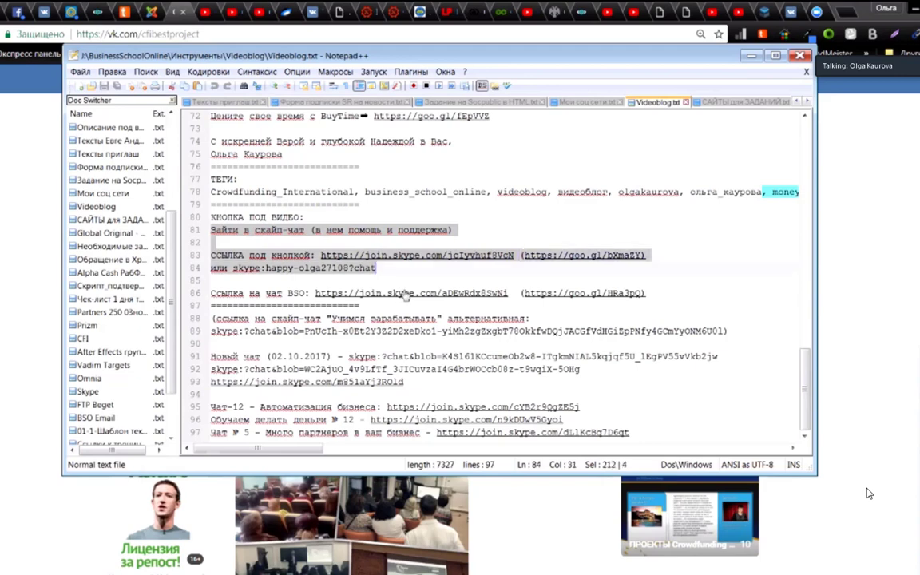
left_click(518, 257, "shift")
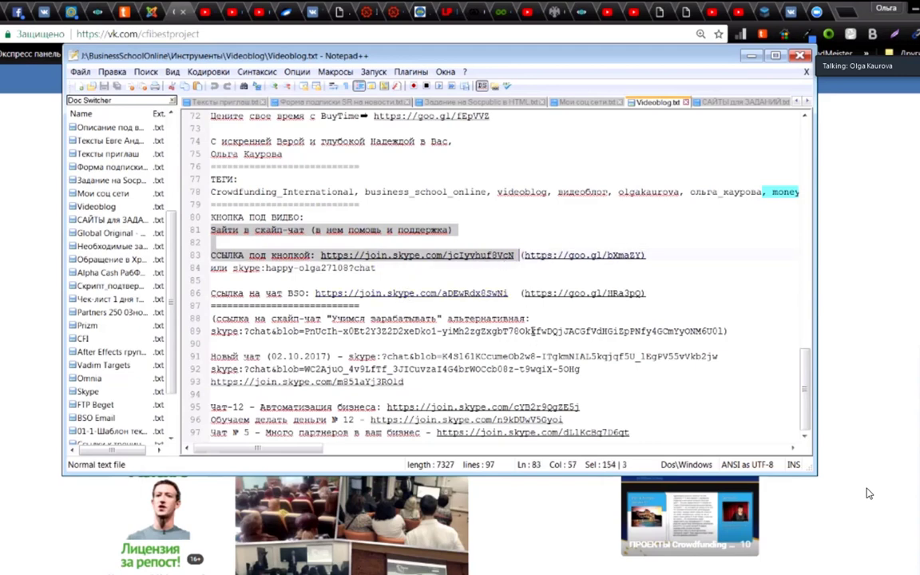
key("shift+Left")
left_click(889, 282)
Step: Paste the Skype-chat invitation and join link, close the gap between them, and remove the link preview
type("Зайти в скайп-чат (в нем помощь и поддержка) 🔄 ССЫЛКА под кнопкой: https://join.skype.com/jclyvhuf8VcN")
left_click(283, 342)
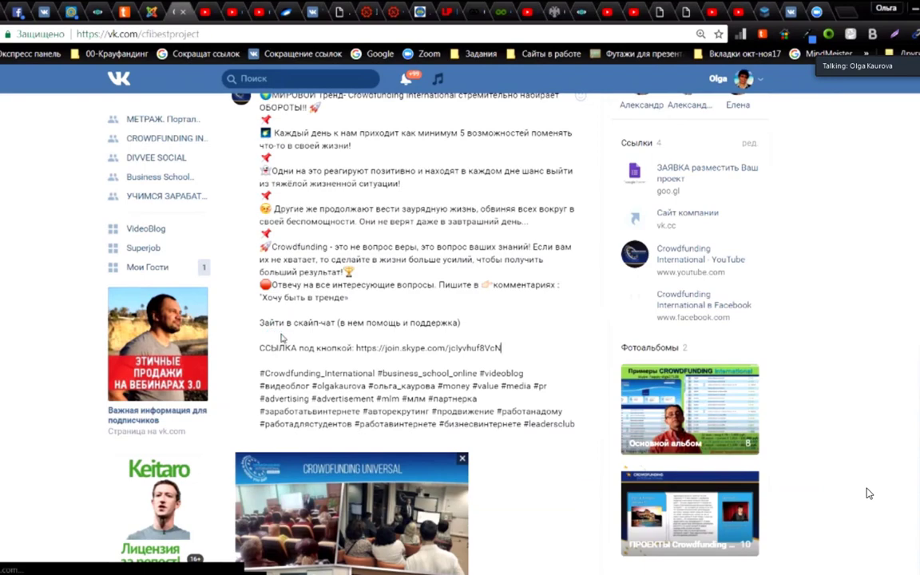
key("BackSpace")
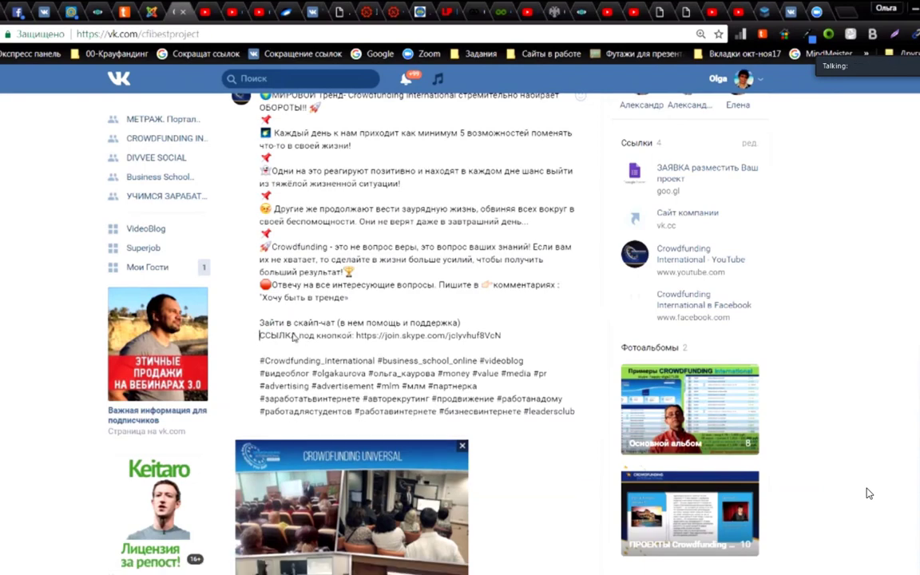
scroll(358, 313, "down", 5)
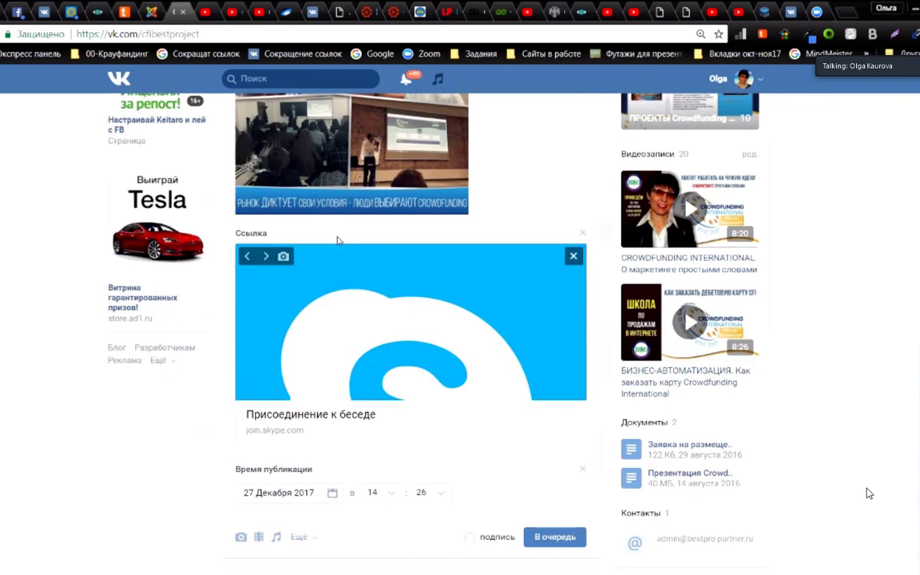
left_click(583, 232)
Step: Queue the post for 27 December 2017, 14:26
scroll(456, 288, "up", 3)
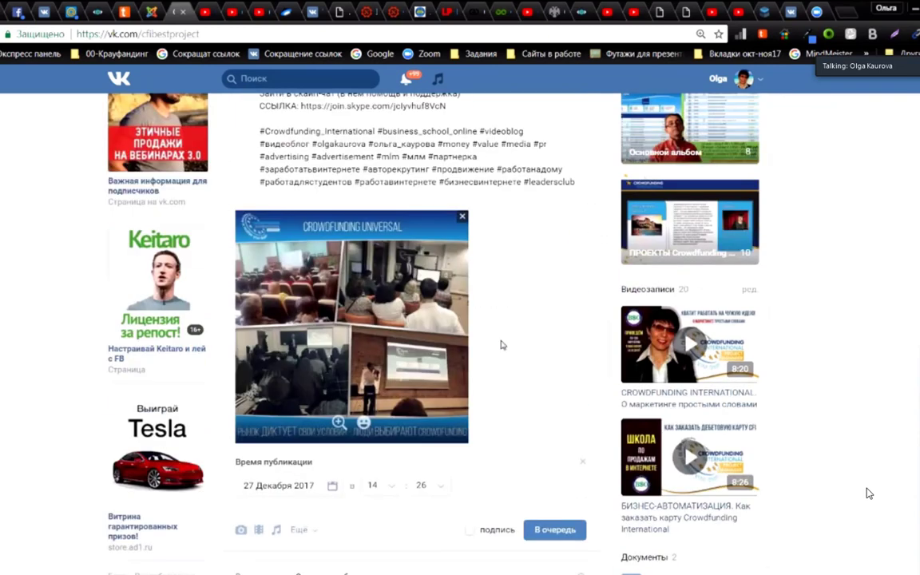
scroll(495, 344, "down", 1)
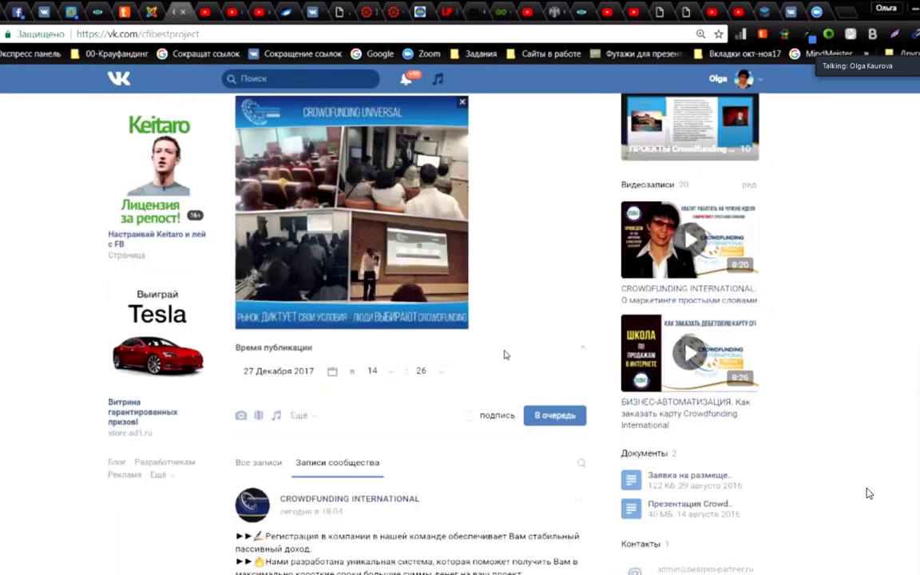
left_click(555, 416)
scroll(258, 204, "up", 2)
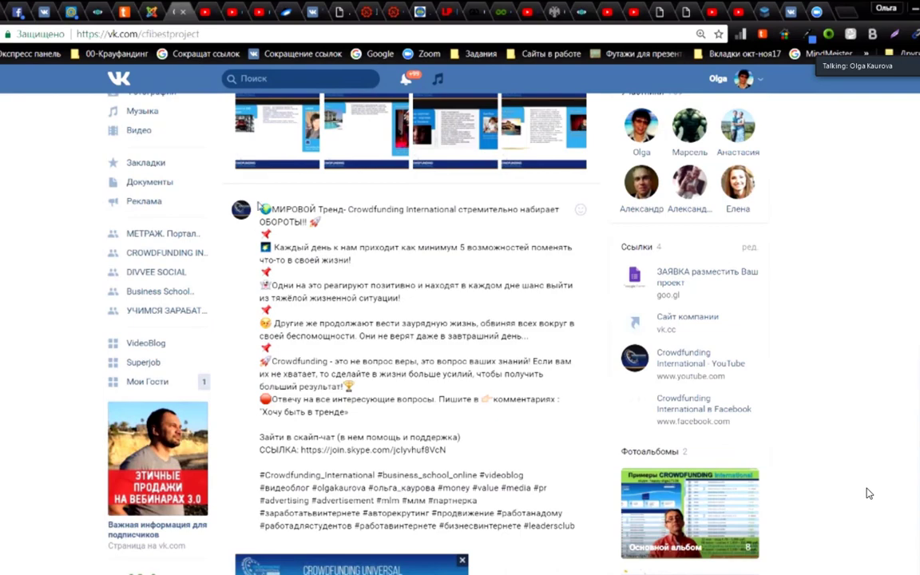
scroll(402, 324, "down", 6)
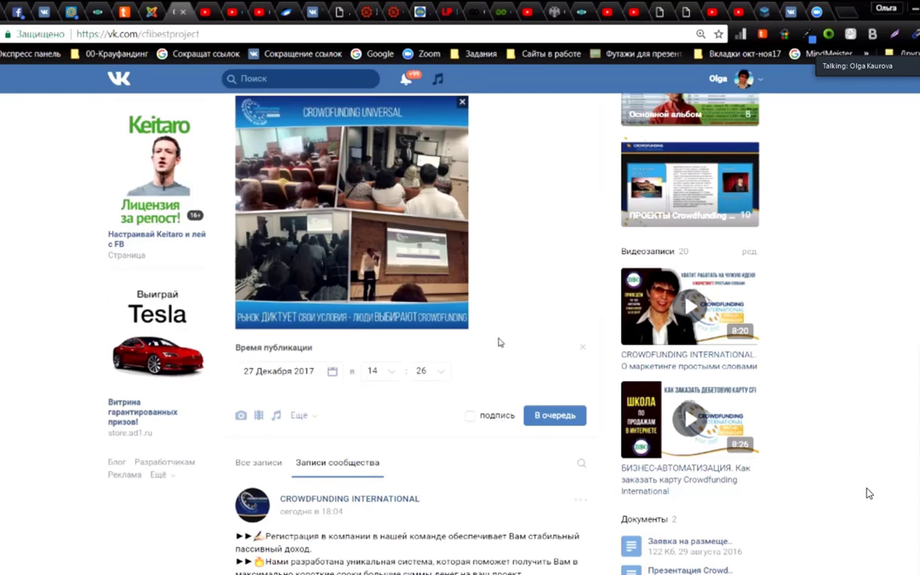
scroll(499, 422, "up", 5)
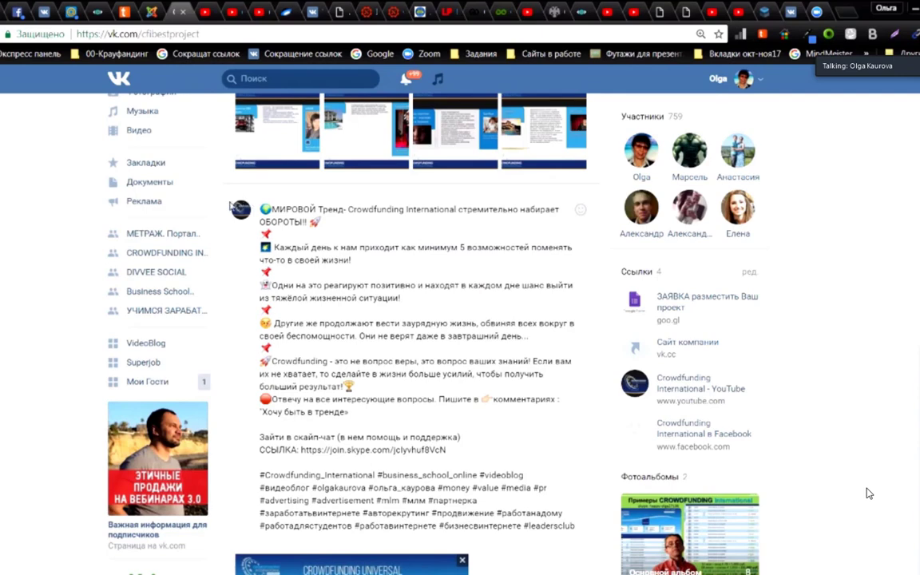
scroll(387, 346, "down", 5)
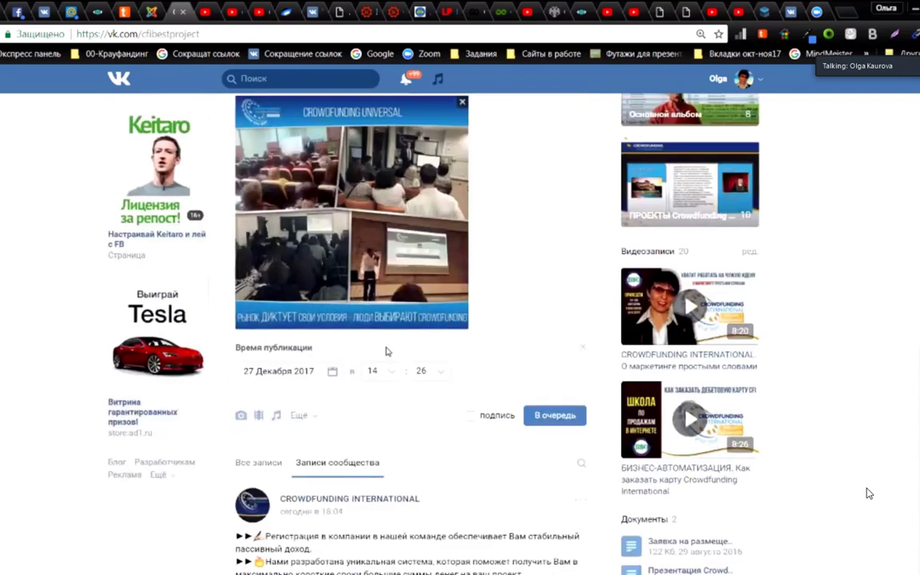
left_click(557, 421)
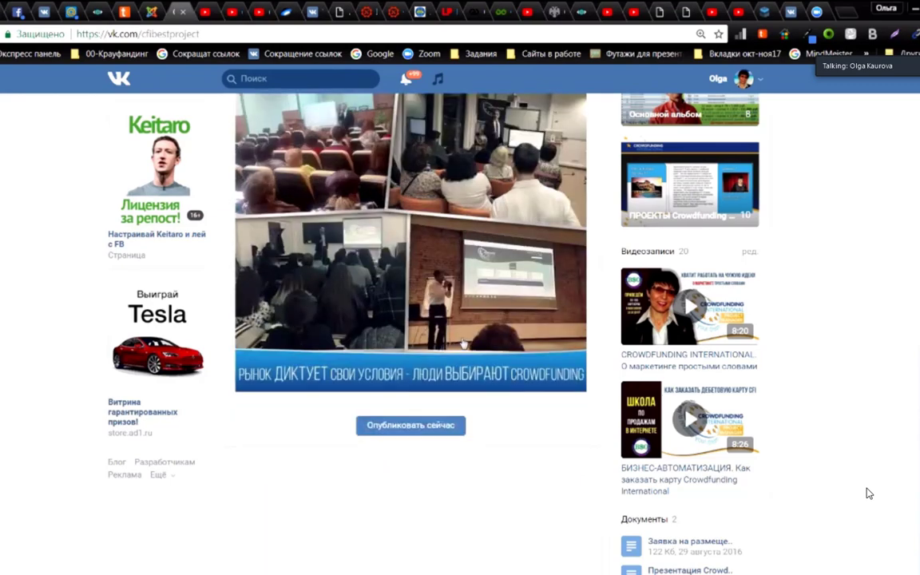
scroll(375, 320, "up", 6)
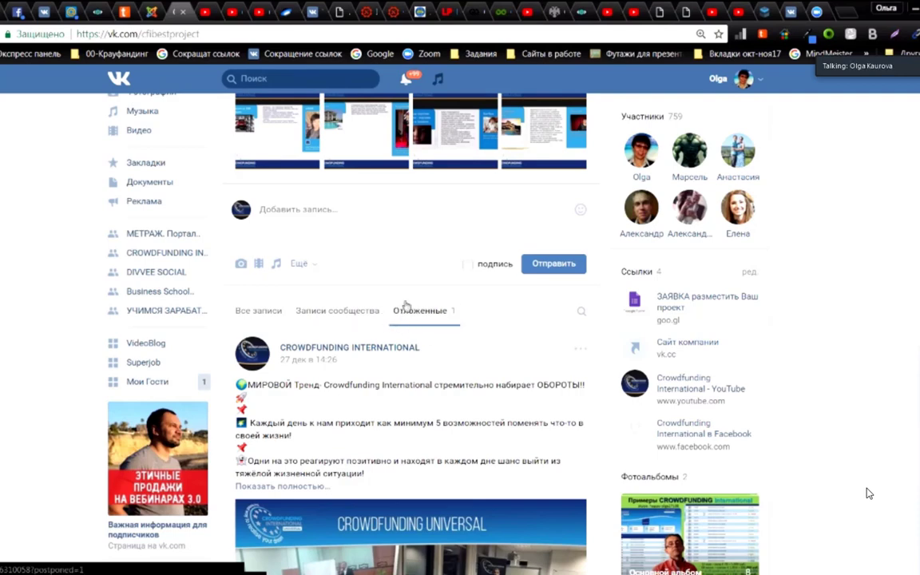
Step: Switch the community wall between the Все записи, Записи сообщества and Отложенные views
scroll(413, 312, "up", 4)
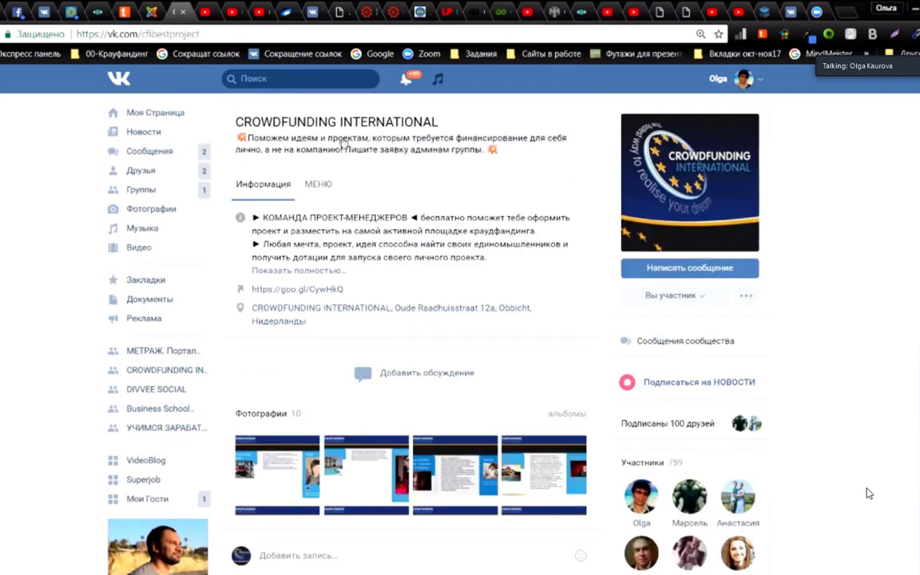
mouse_move(655, 249)
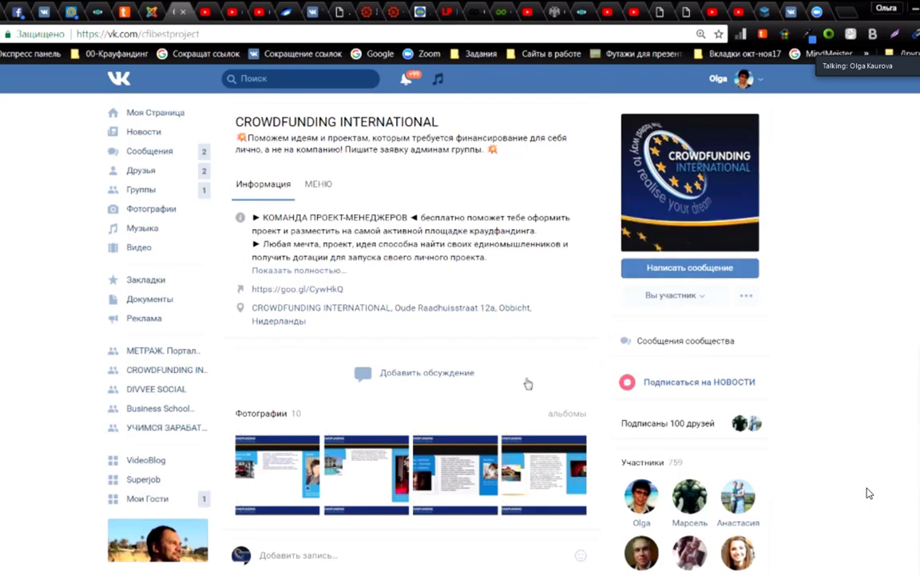
scroll(528, 382, "down", 3)
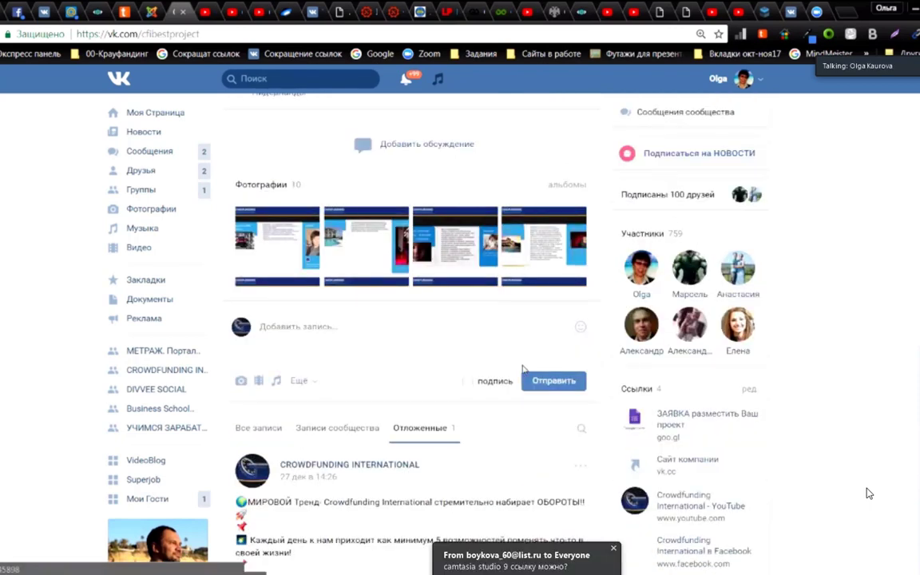
scroll(262, 228, "down", 3)
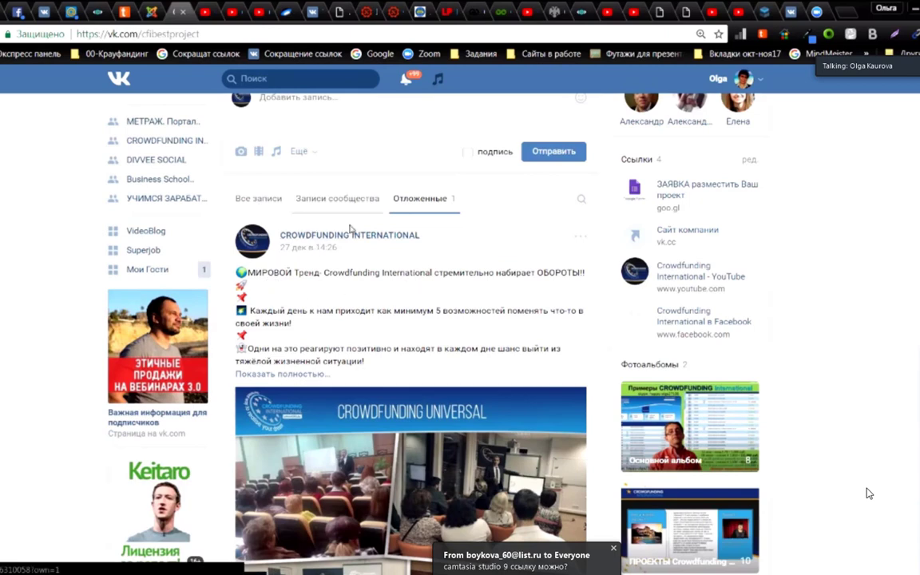
scroll(313, 241, "up", 2)
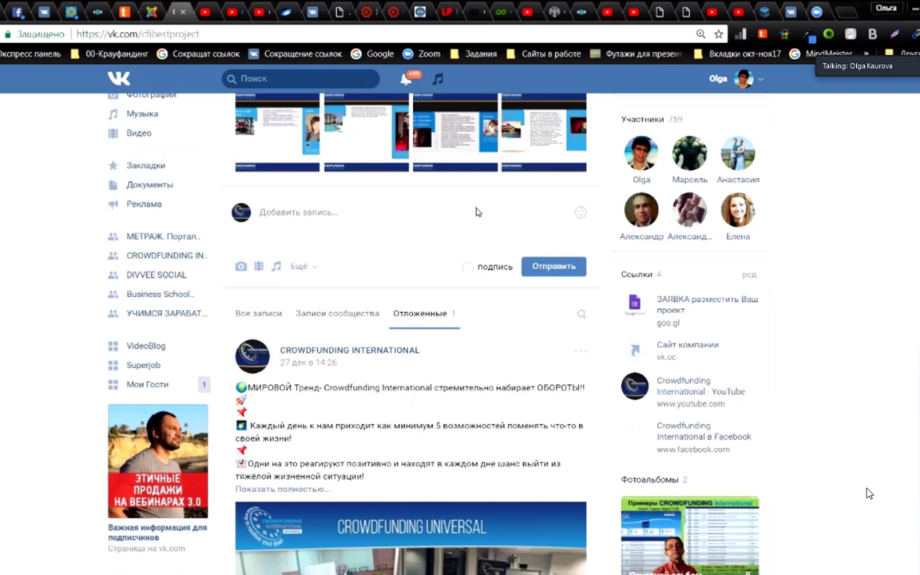
scroll(334, 294, "down", 2)
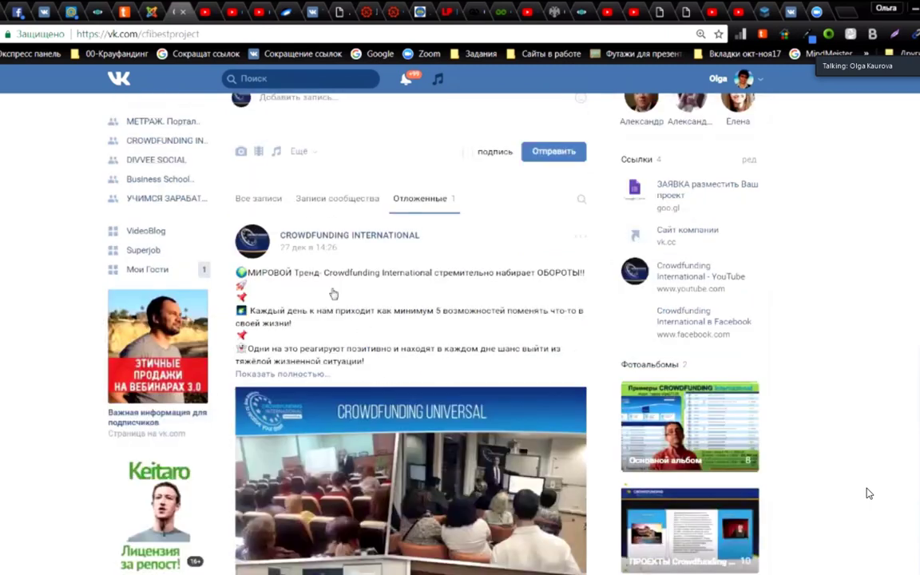
left_click(258, 206)
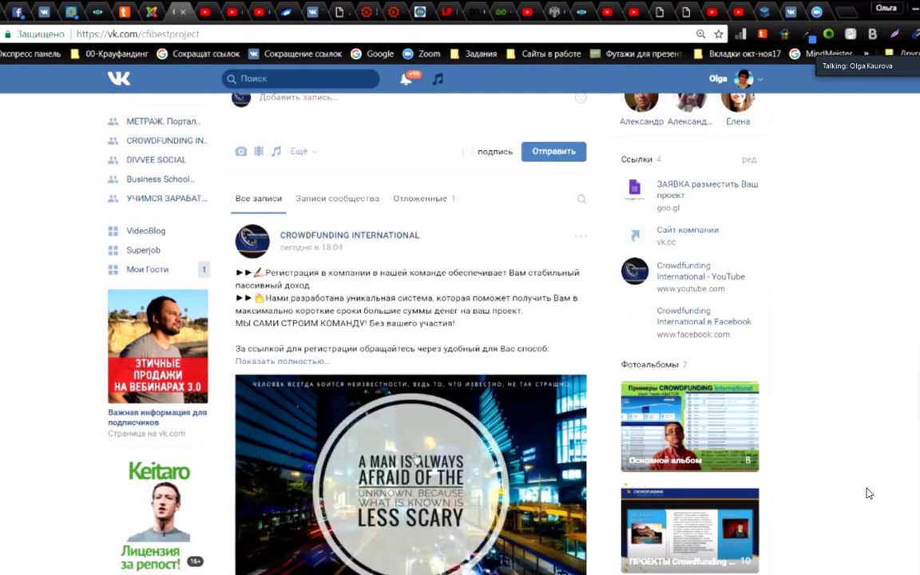
left_click(338, 205)
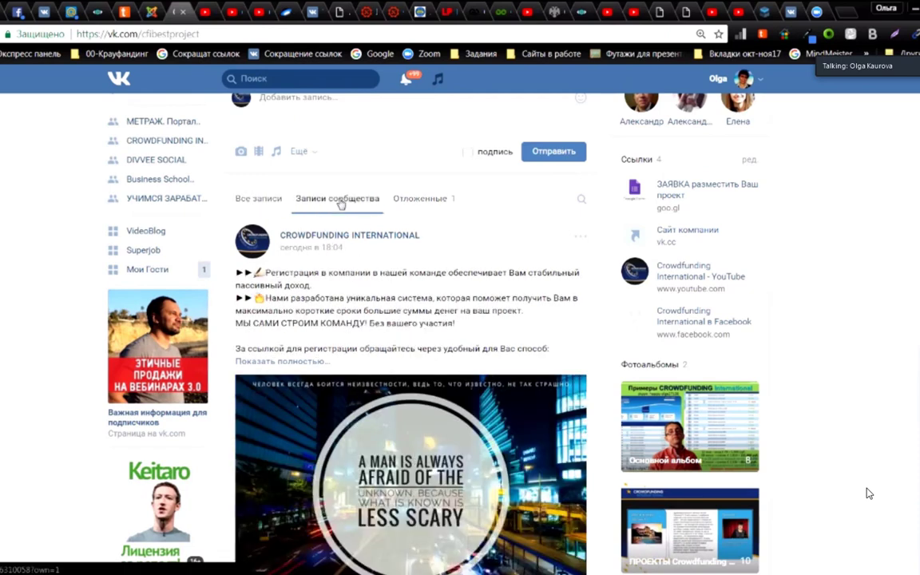
left_click(431, 200)
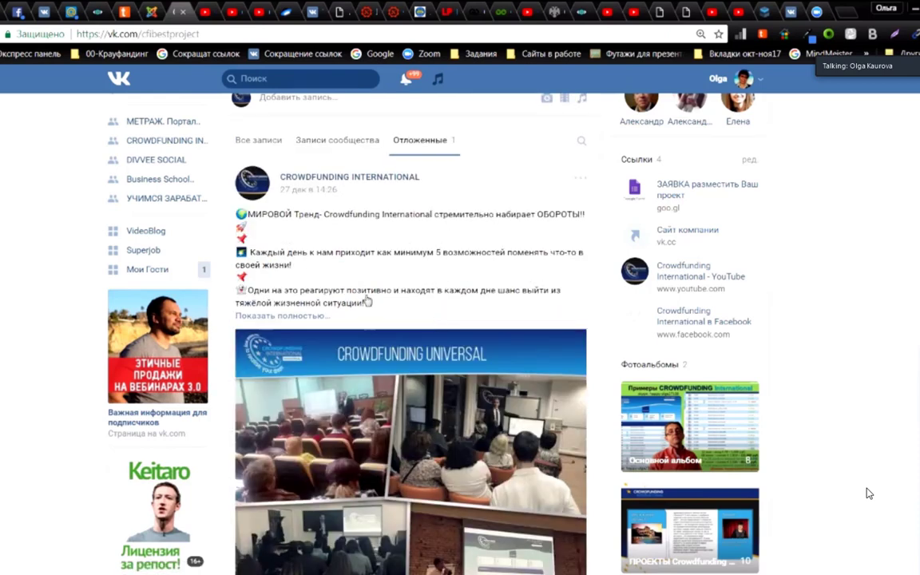
Step: Return to the SMMBox Crowdfunding International search results
scroll(503, 377, "down", 4)
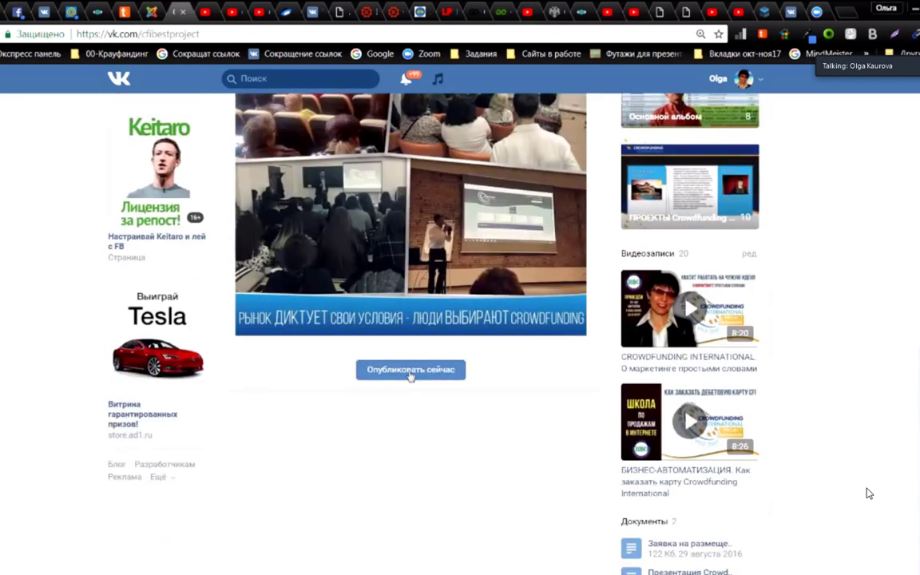
scroll(448, 287, "up", 4)
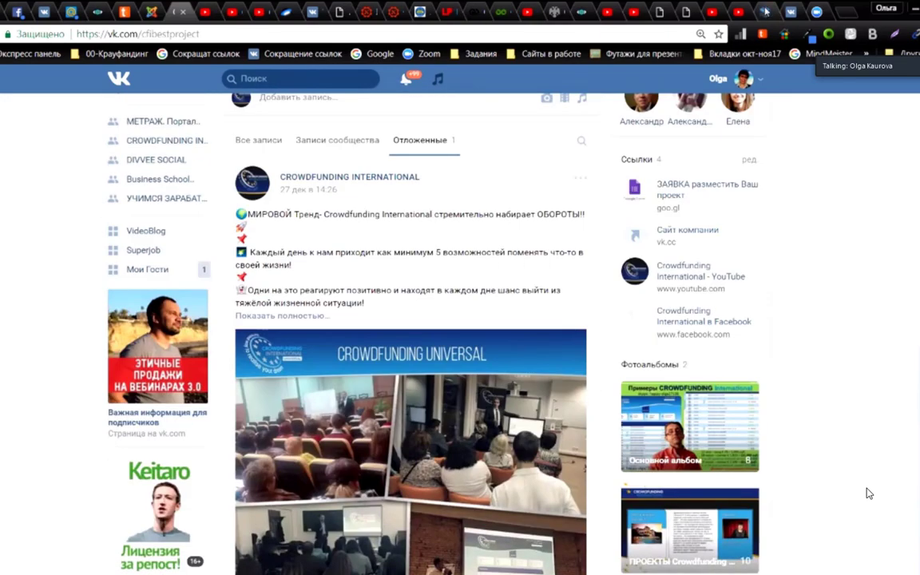
left_click(766, 11)
scroll(869, 493, "down", 4)
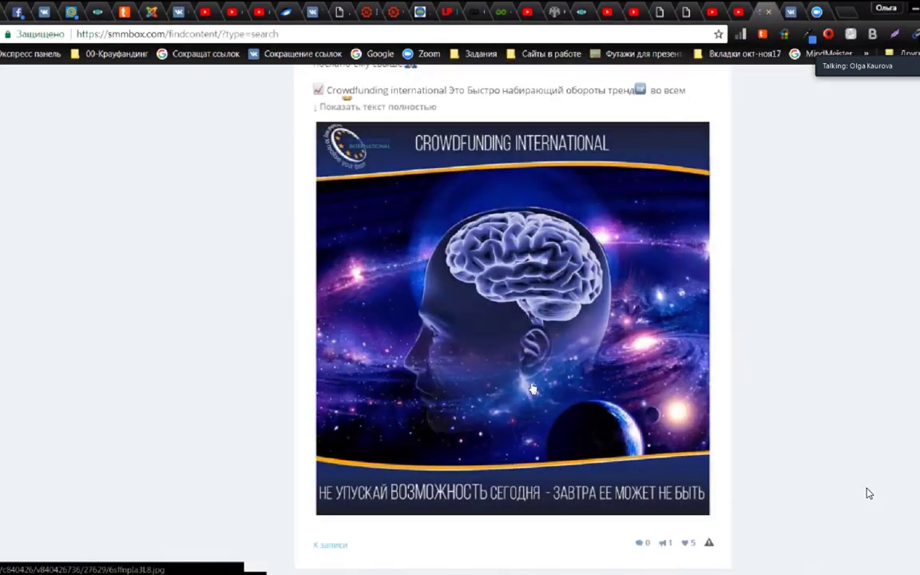
Step: Scroll the Crowdfunding International results down to the CFI UNIVERSAL post and select its 28.11.2017 date
scroll(870, 494, "up", 2)
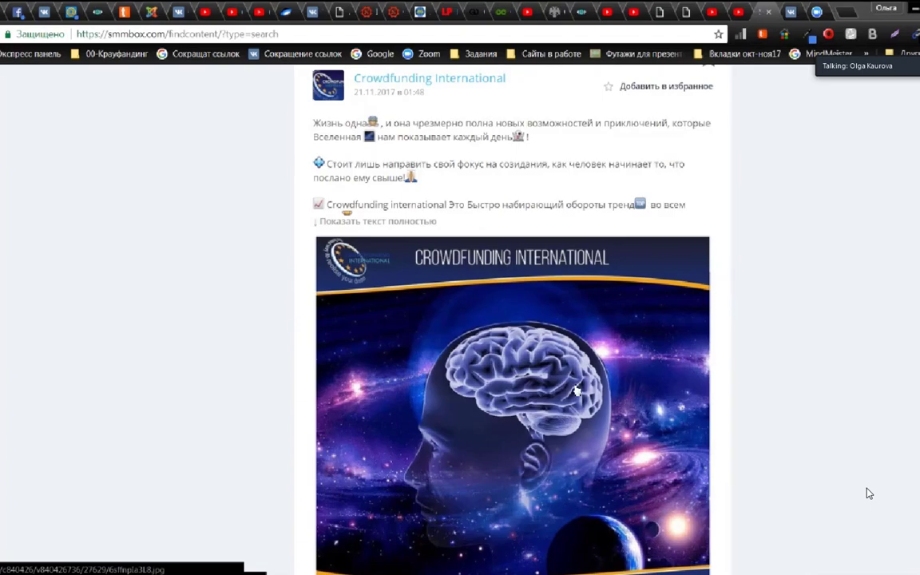
scroll(575, 350, "down", 15)
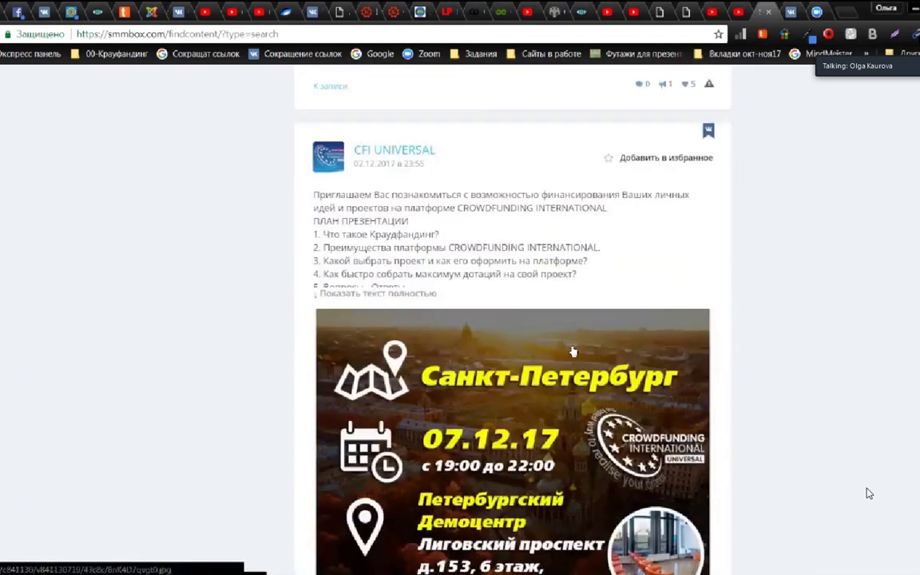
scroll(572, 350, "down", 15)
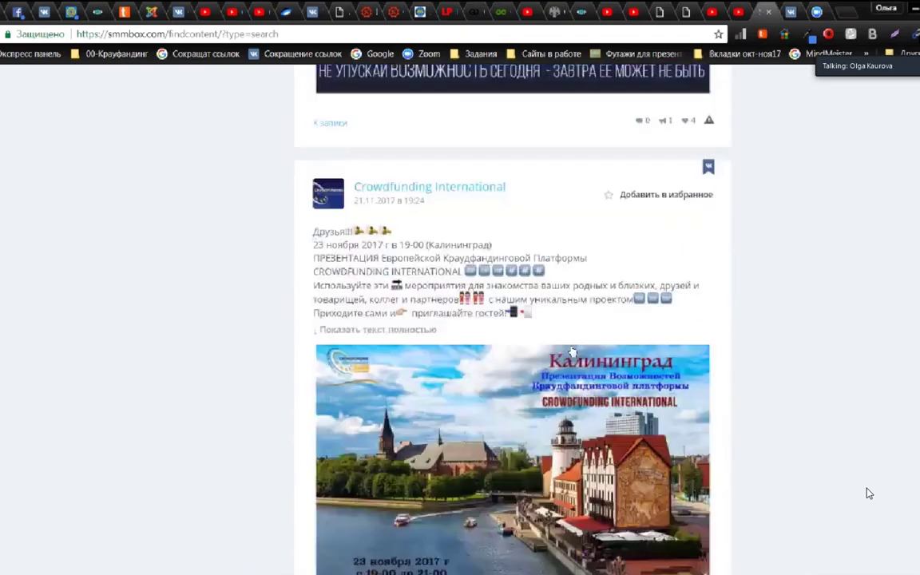
scroll(571, 350, "down", 15)
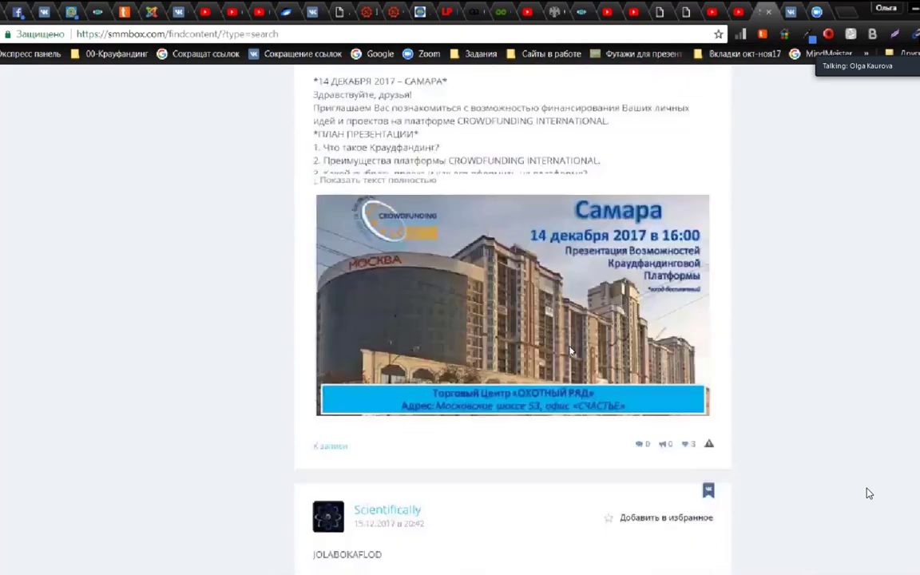
scroll(570, 350, "down", 15)
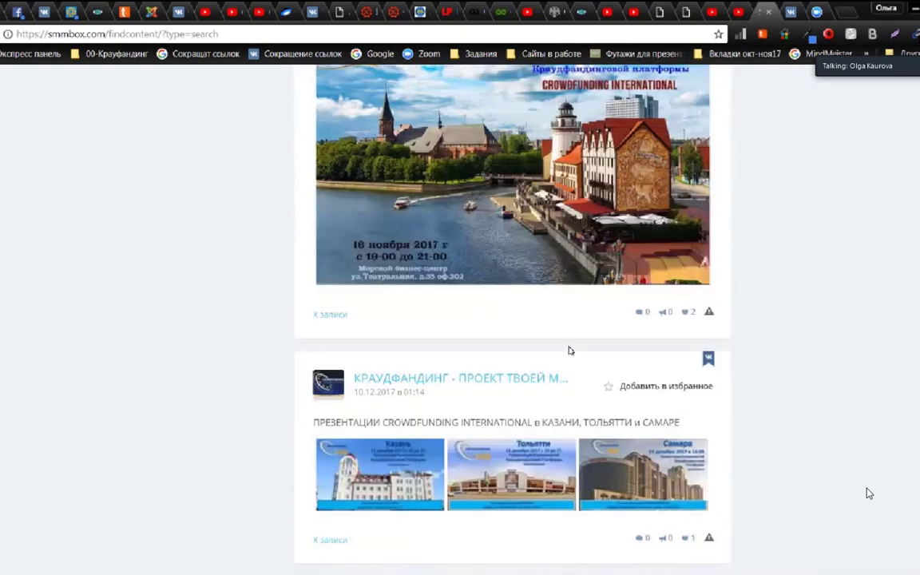
scroll(570, 350, "down", 5)
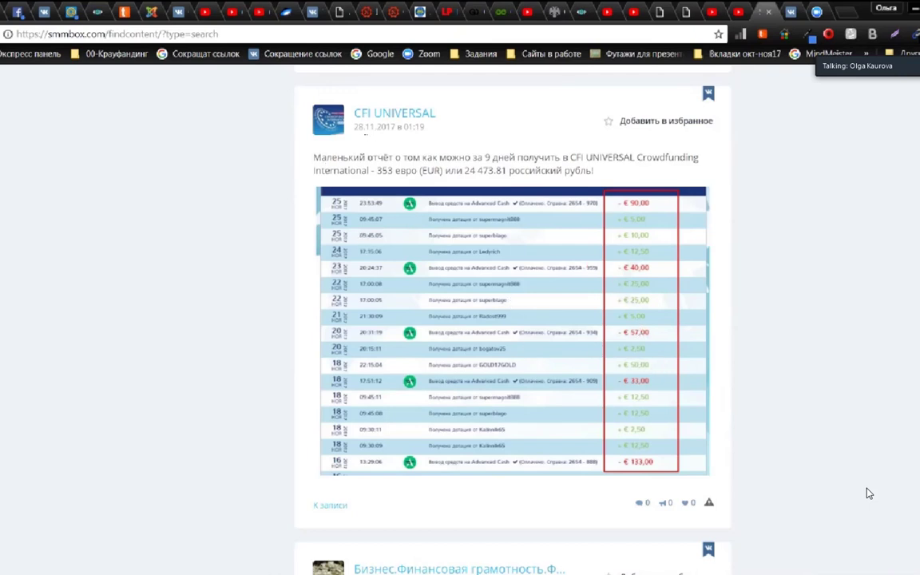
double_click(372, 127)
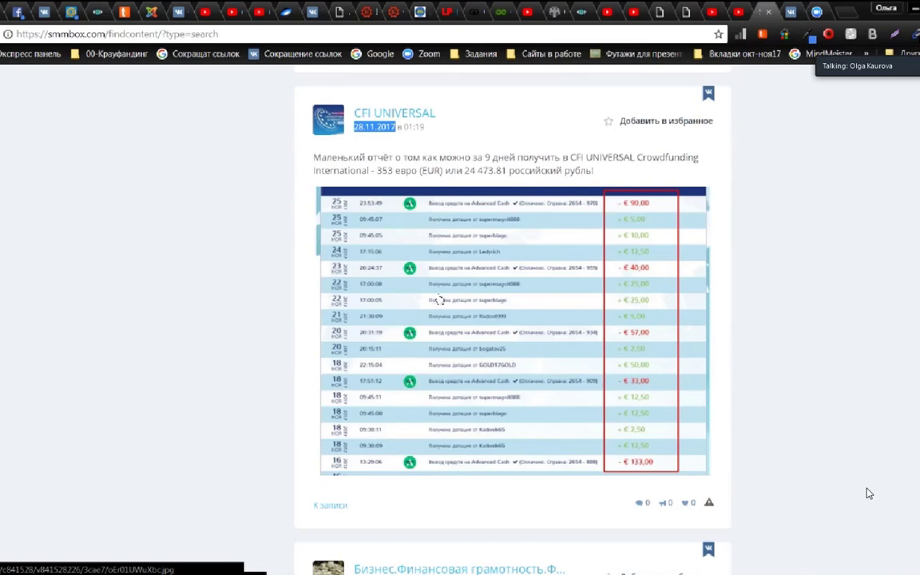
scroll(447, 280, "down", 2)
scroll(452, 268, "up", 2)
scroll(544, 393, "down", 2)
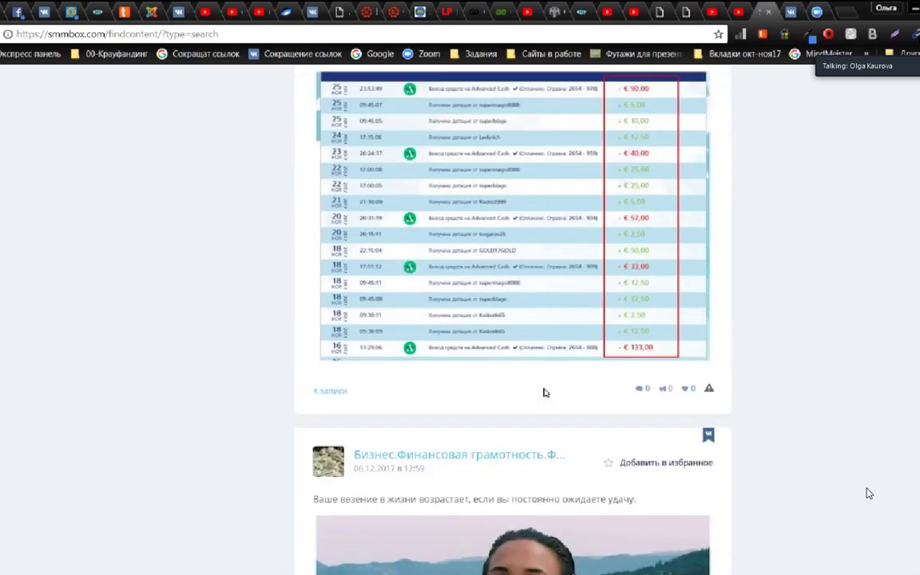
scroll(544, 392, "up", 2)
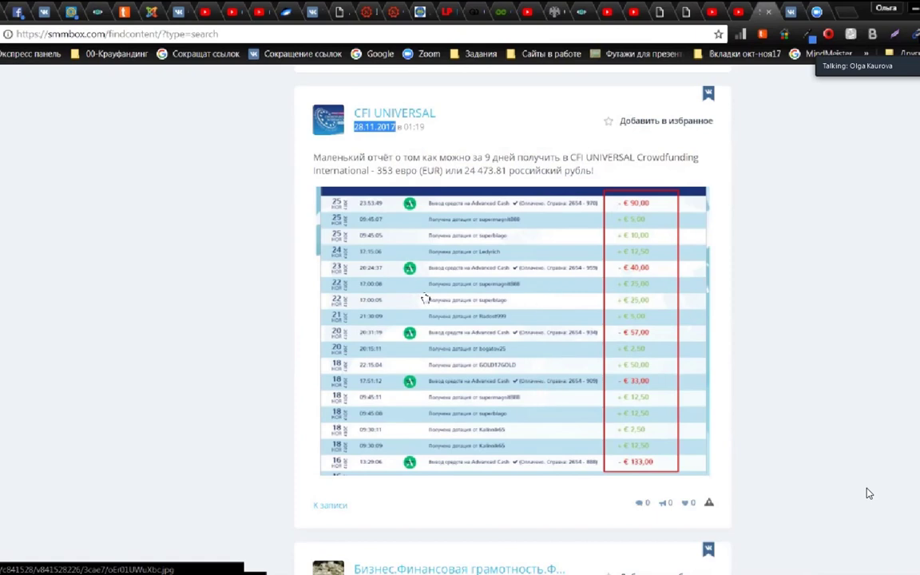
scroll(526, 367, "down", 15)
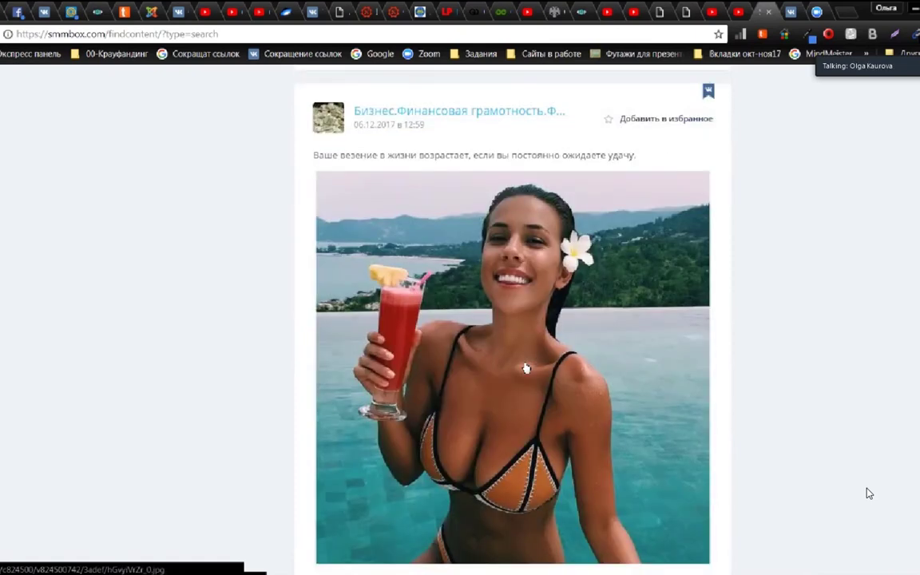
scroll(542, 349, "down", 3)
scroll(543, 375, "up", 7)
scroll(869, 494, "down", 3)
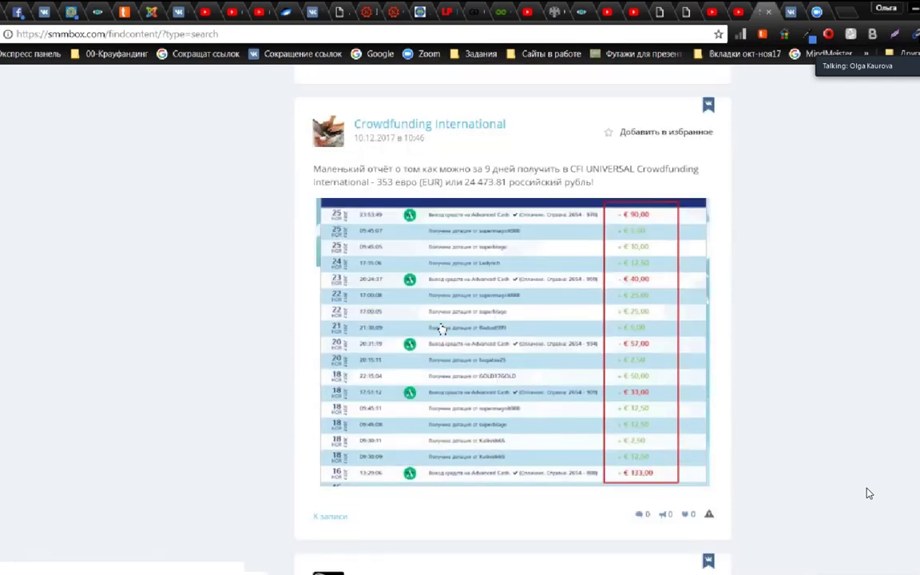
scroll(458, 339, "down", 4)
scroll(458, 339, "down", 4)
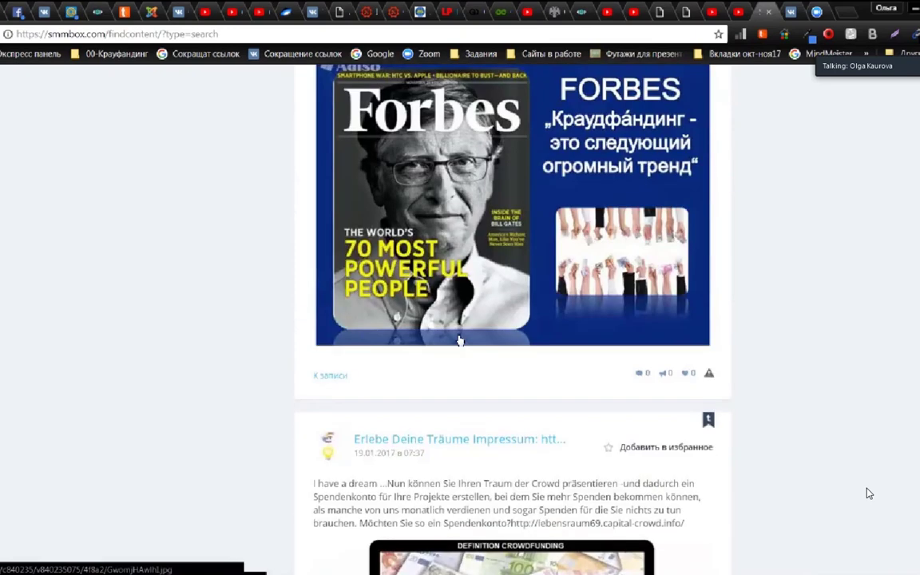
scroll(496, 326, "up", 1)
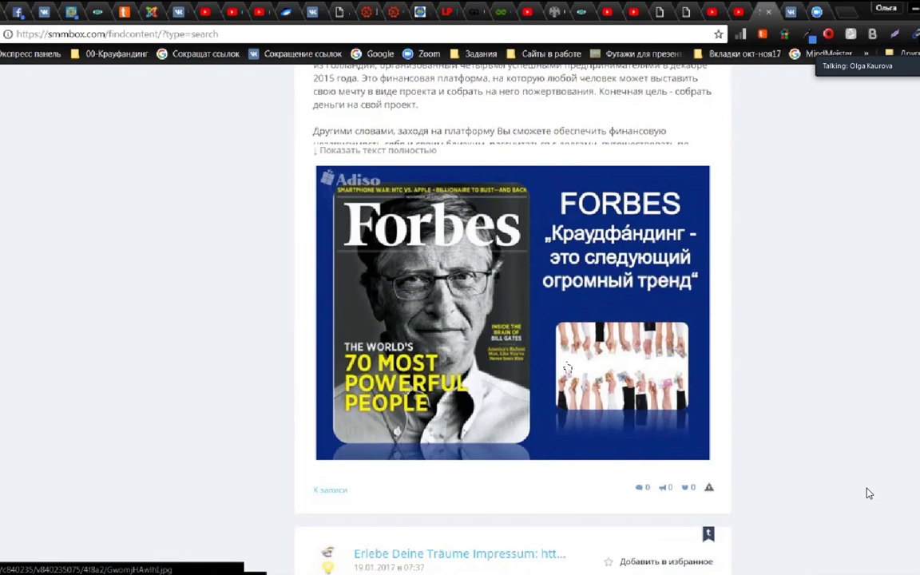
scroll(567, 368, "down", 2)
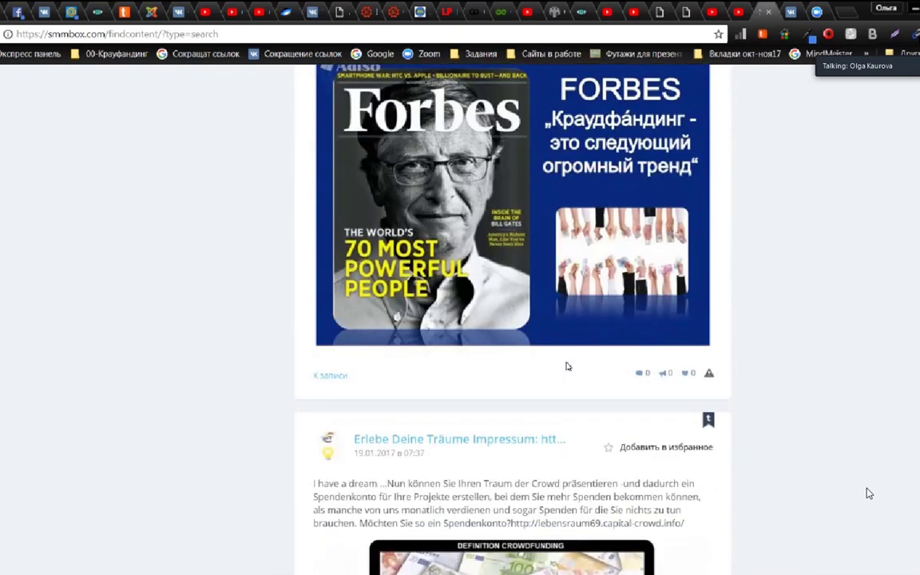
scroll(567, 366, "down", 2)
scroll(677, 333, "down", 4)
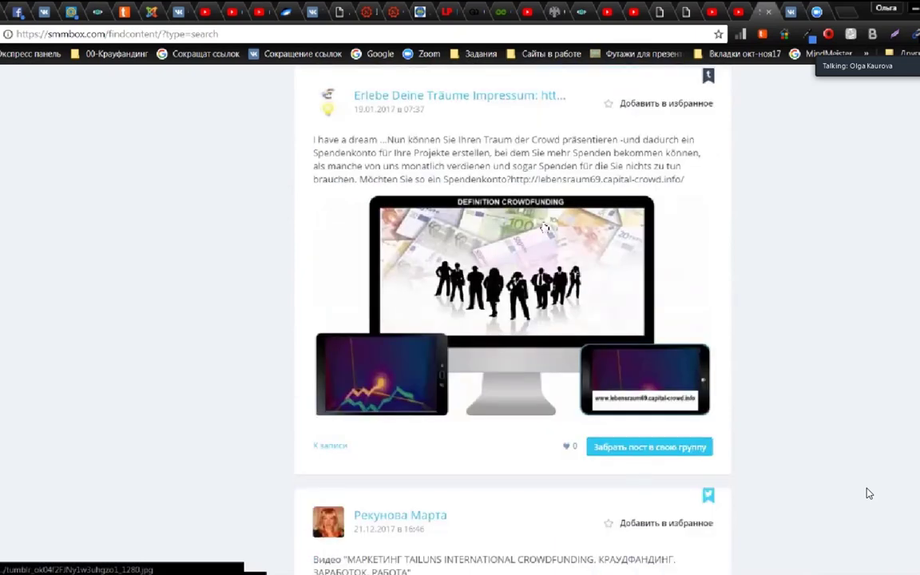
scroll(869, 494, "down", 6)
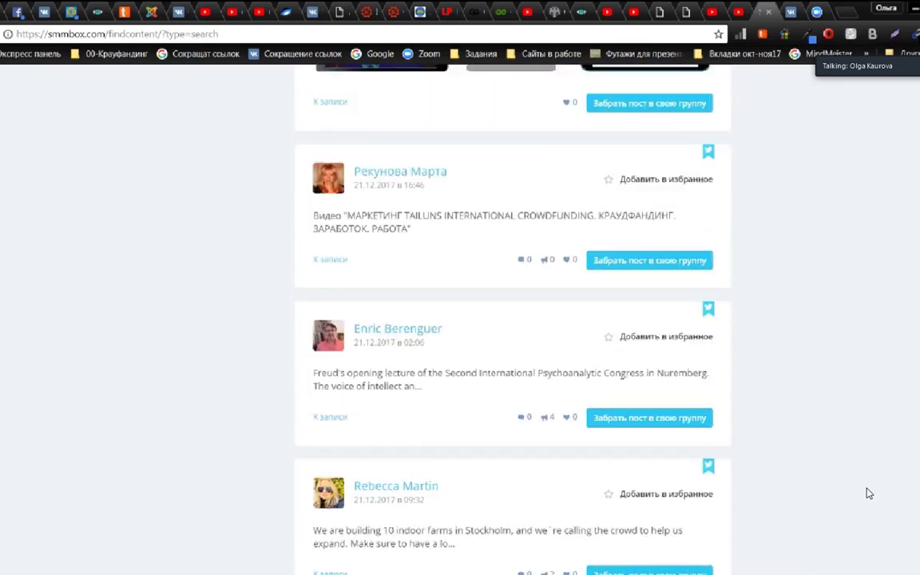
scroll(623, 382, "down", 6)
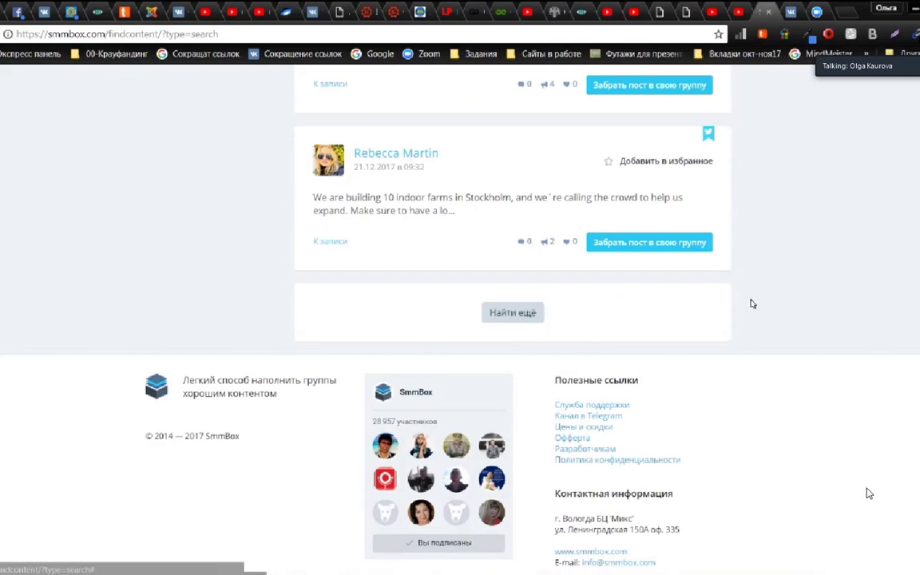
scroll(762, 300, "up", 20)
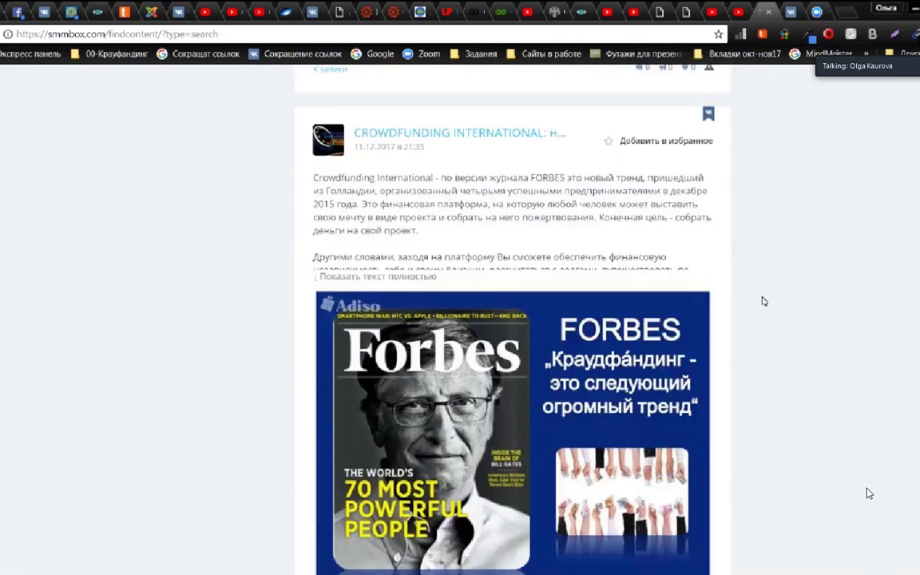
scroll(761, 300, "up", 20)
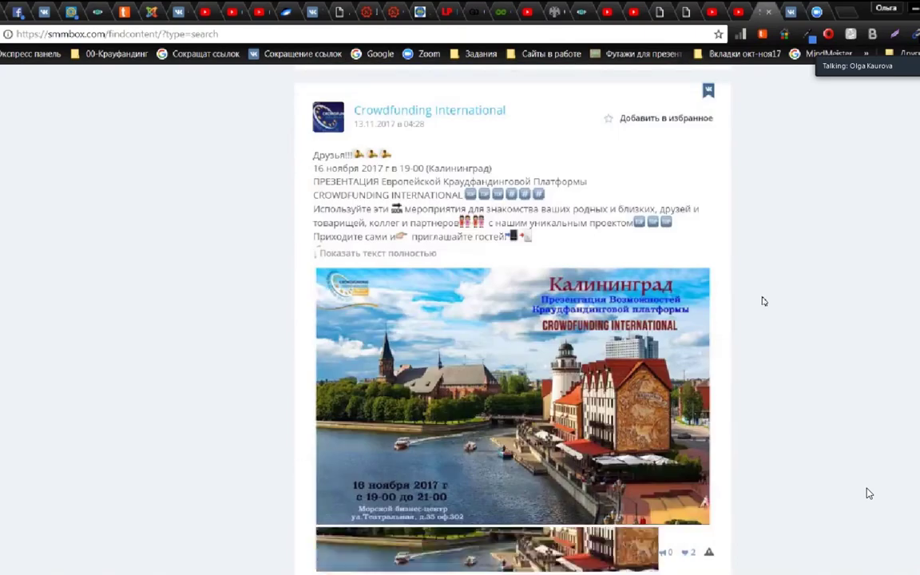
scroll(761, 302, "down", 15)
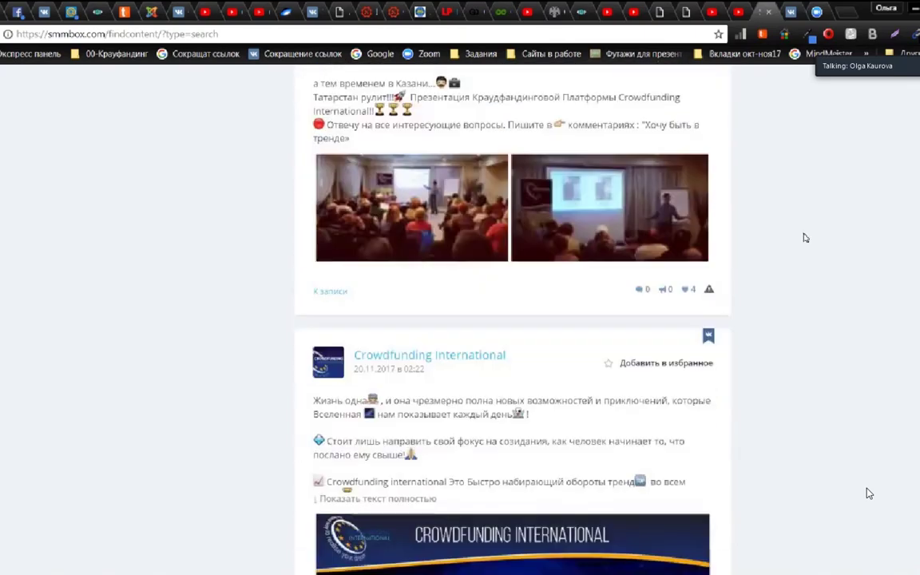
scroll(869, 494, "up", 20)
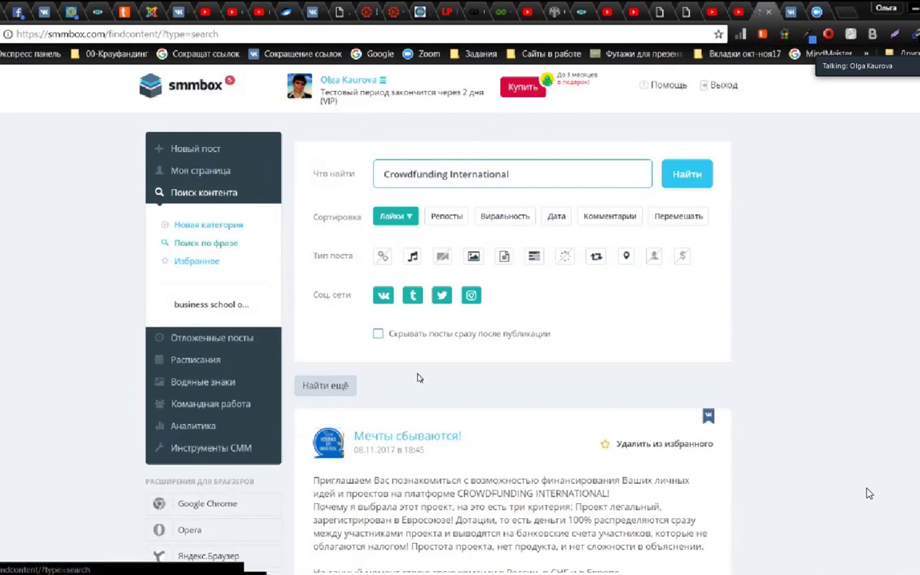
Step: Show the personal VK page's calendar with its 5 scheduled posts, then open Водяные знаки
left_click(186, 340)
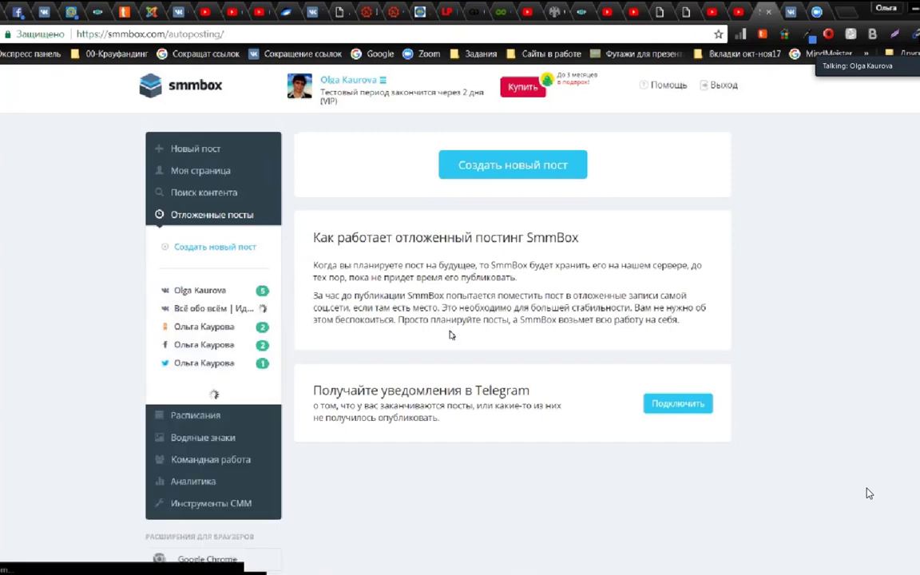
scroll(450, 336, "down", 2)
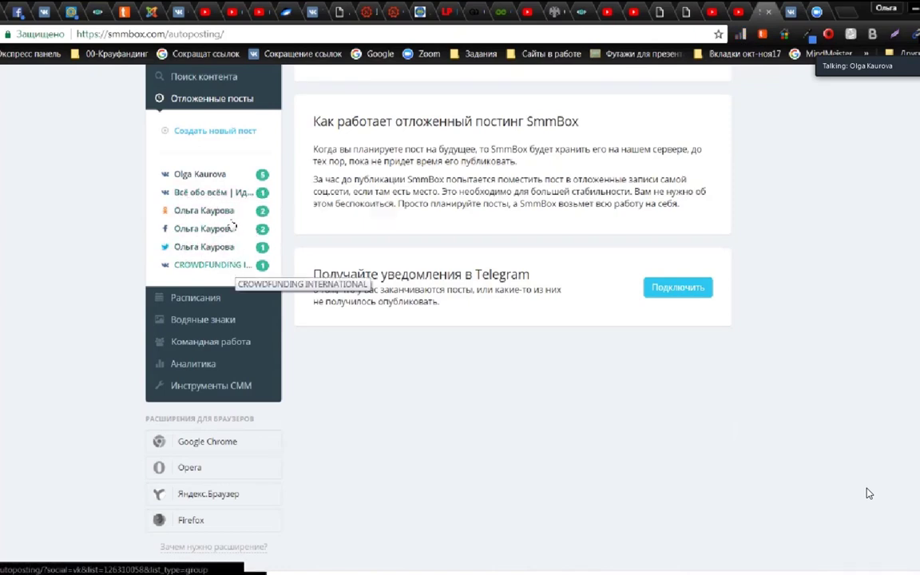
scroll(244, 263, "up", 2)
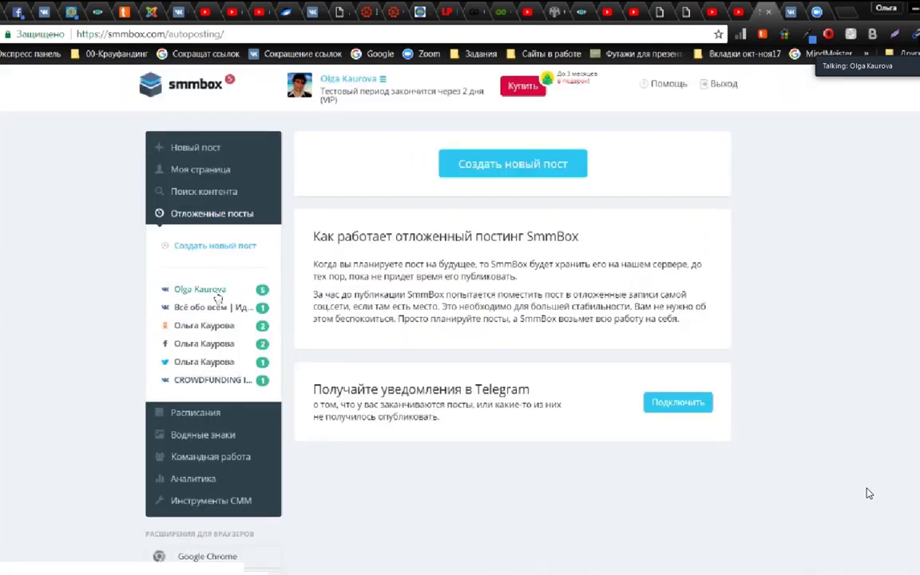
left_click(207, 294)
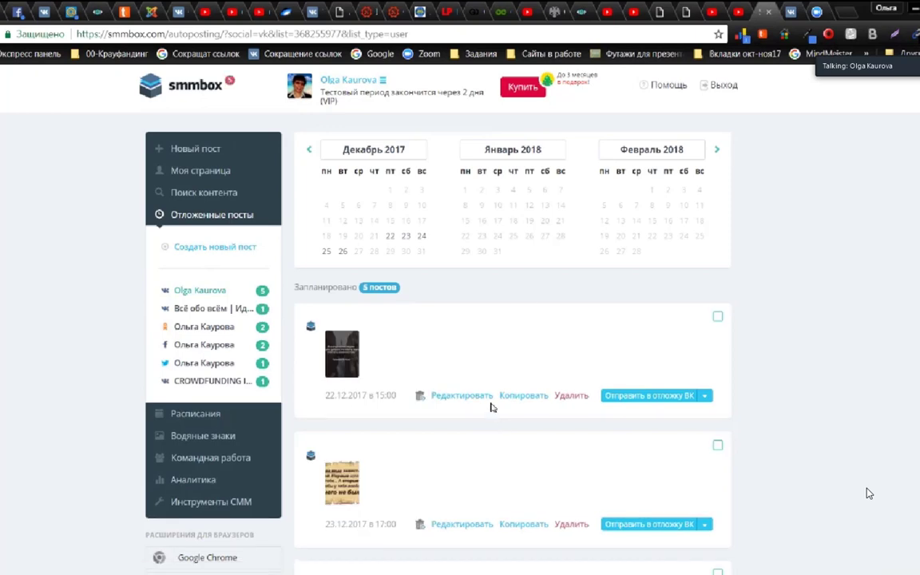
scroll(492, 408, "down", 7)
scroll(491, 387, "up", 7)
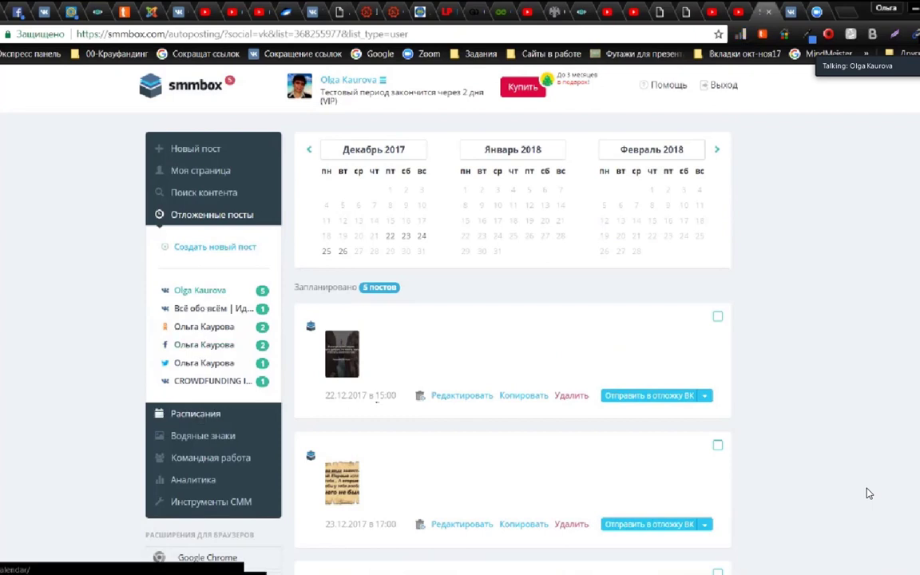
scroll(207, 318, "down", 1)
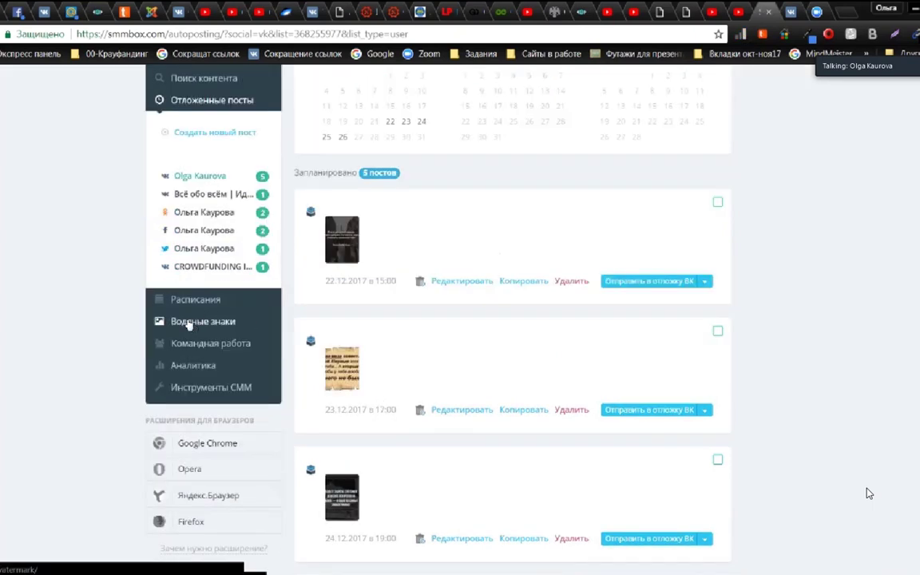
left_click(189, 323)
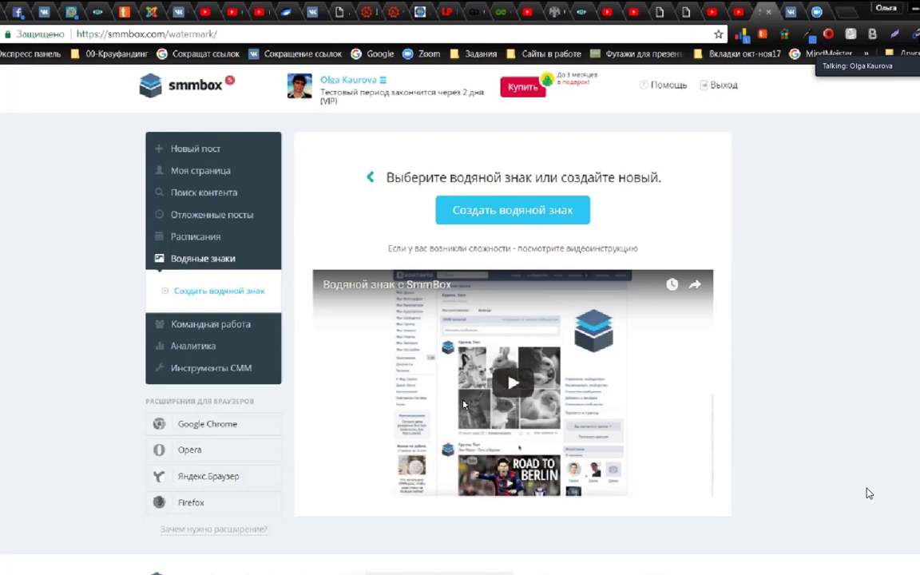
Step: Look over the Водяные знаки page, then go back to the main dashboard
scroll(869, 494, "down", 3)
scroll(870, 493, "up", 1)
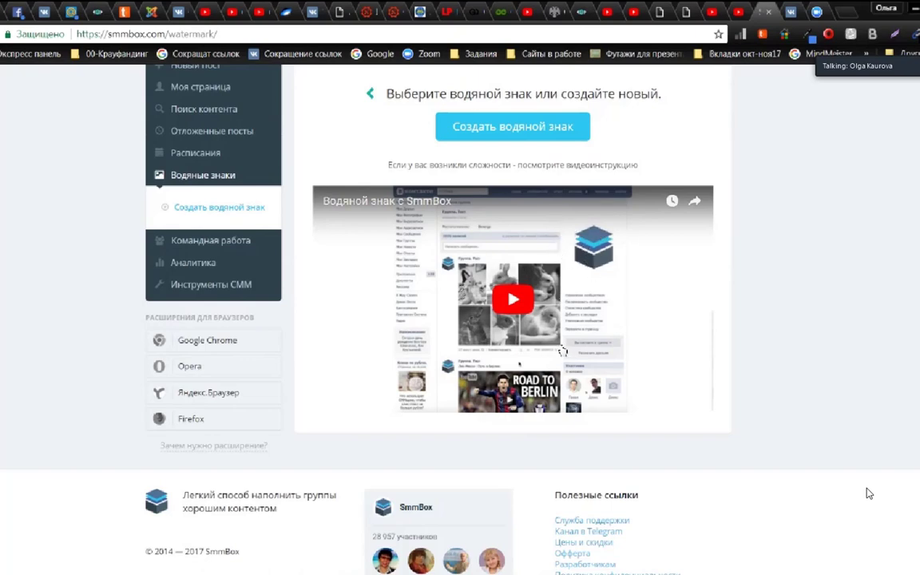
scroll(870, 494, "down", 2)
scroll(869, 494, "up", 3)
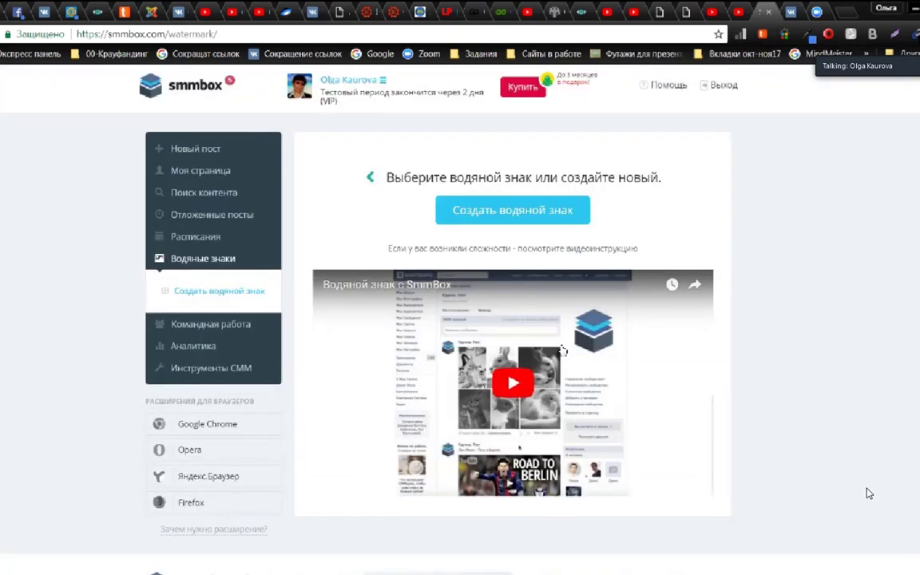
left_click(194, 86)
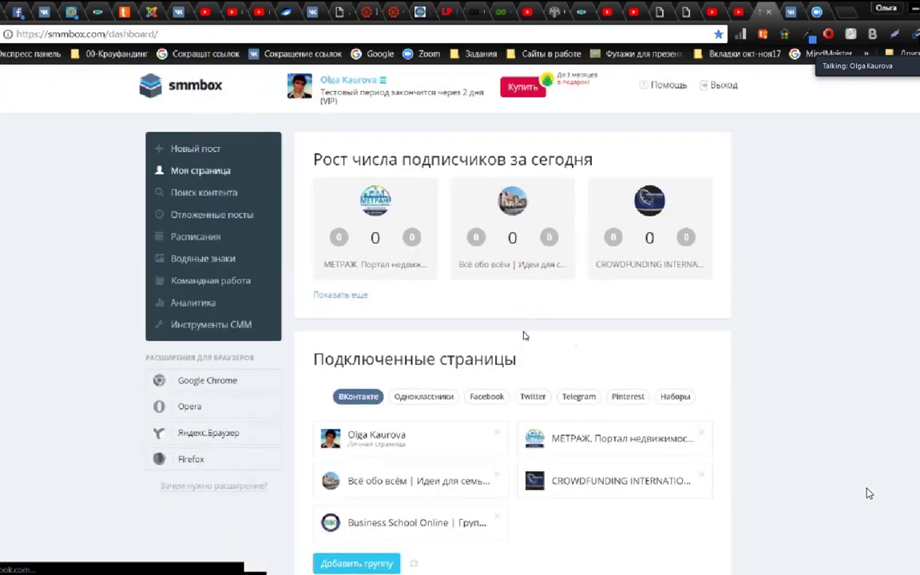
Step: Review the dashboard's subscriber growth and five connected VK pages, then switch to VK
scroll(526, 354, "down", 12)
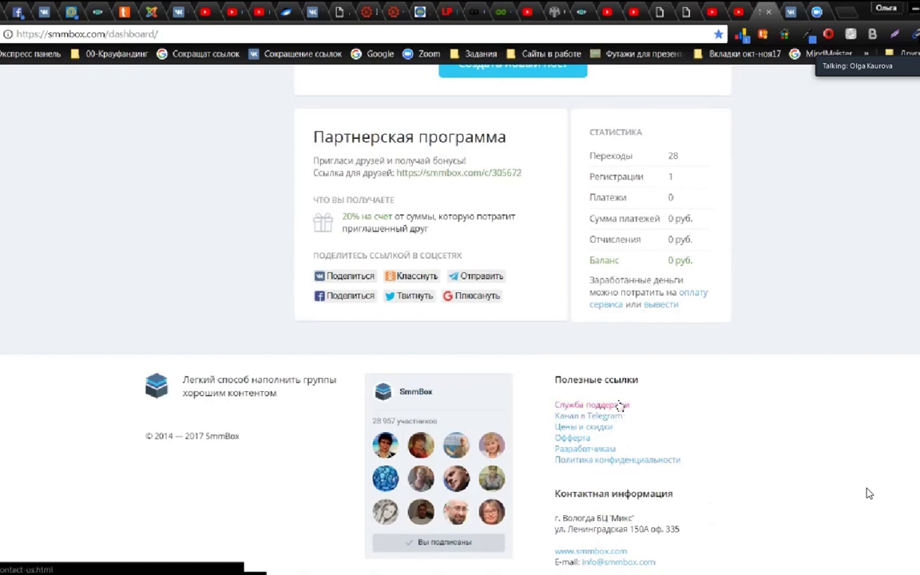
scroll(531, 415, "up", 3)
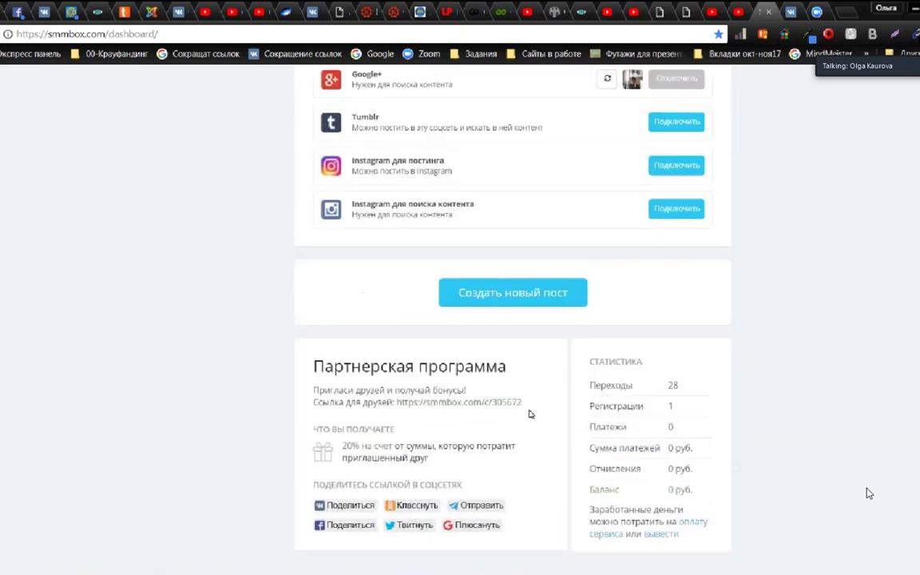
scroll(531, 415, "up", 5)
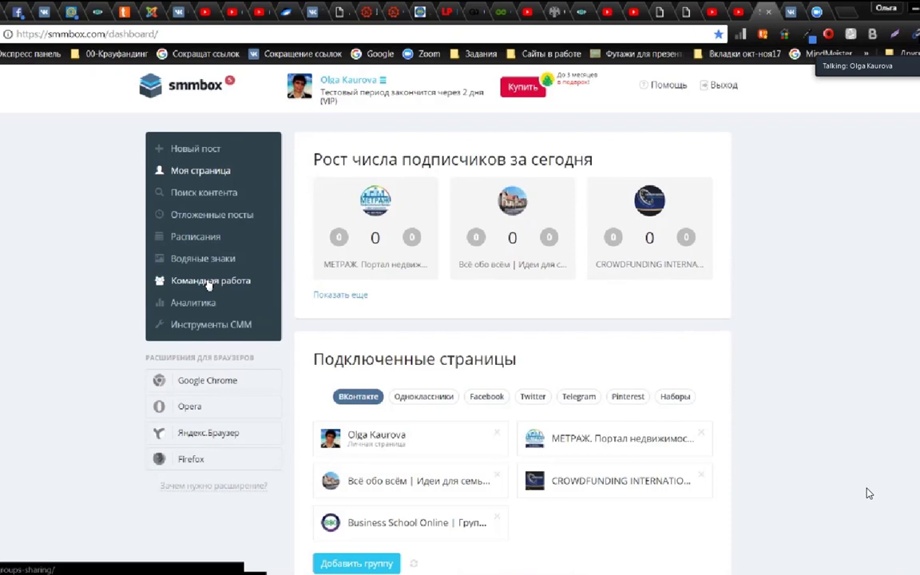
left_click(179, 12)
Step: Open the CROWDFUNDING INTERNATIONAL group page and scroll to today's 18:04 wall post
scroll(459, 336, "down", 5)
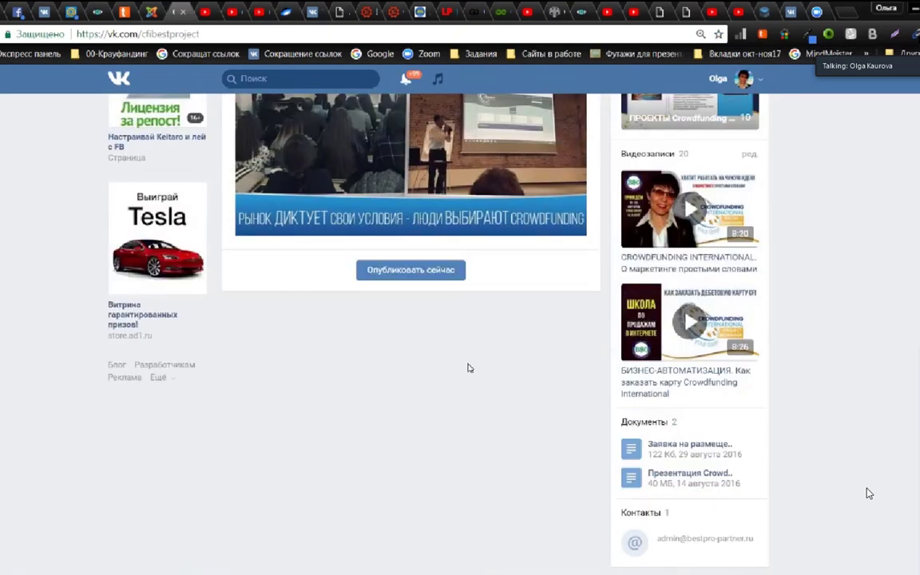
left_click(409, 272)
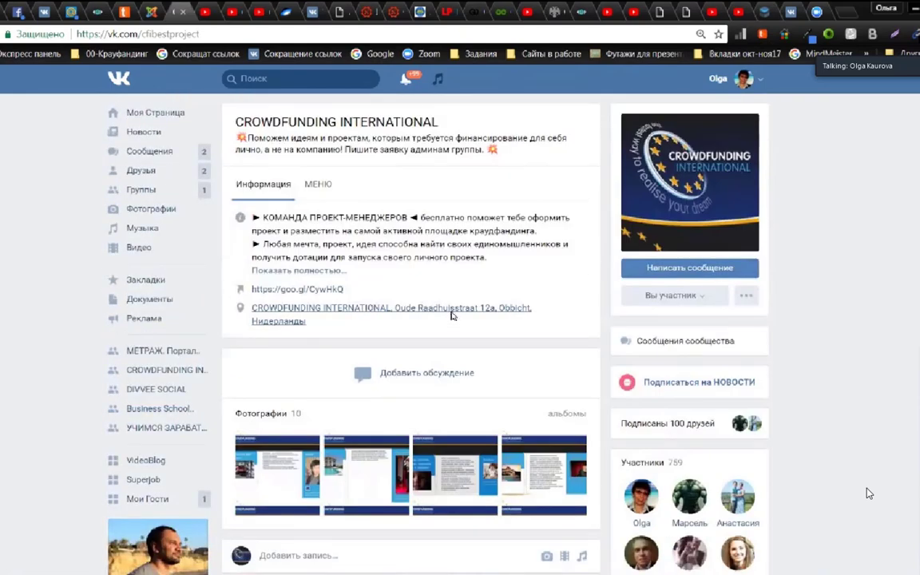
scroll(452, 318, "down", 6)
scroll(270, 257, "up", 2)
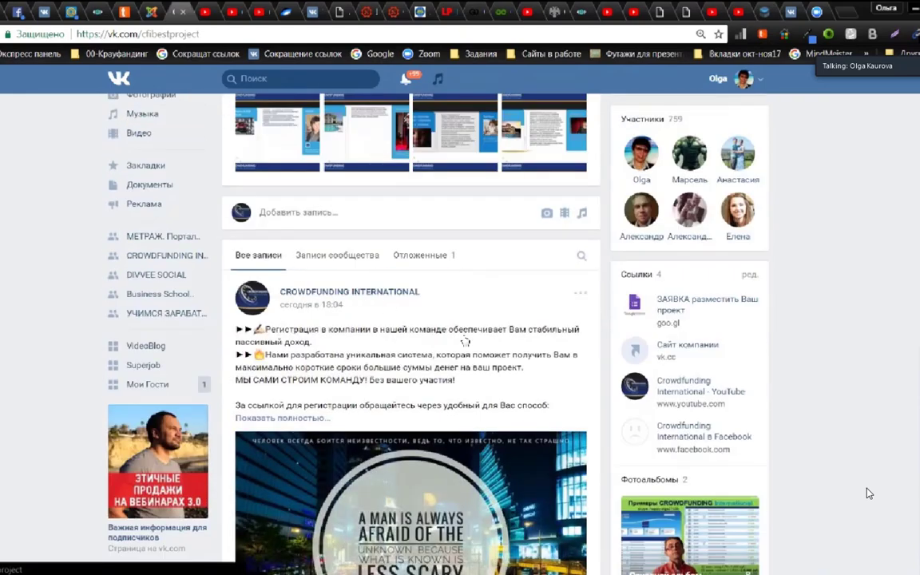
scroll(465, 342, "down", 3)
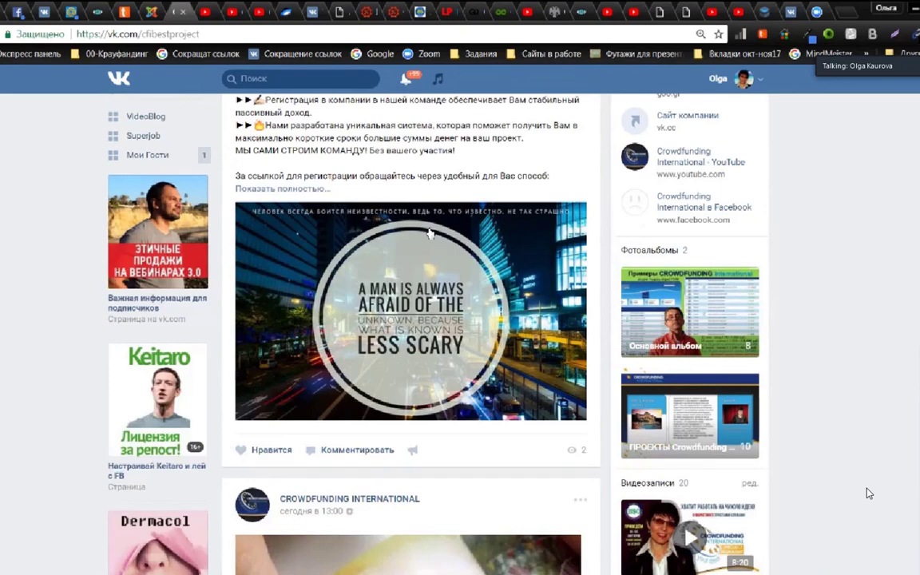
scroll(388, 206, "up", 2)
scroll(440, 328, "down", 2)
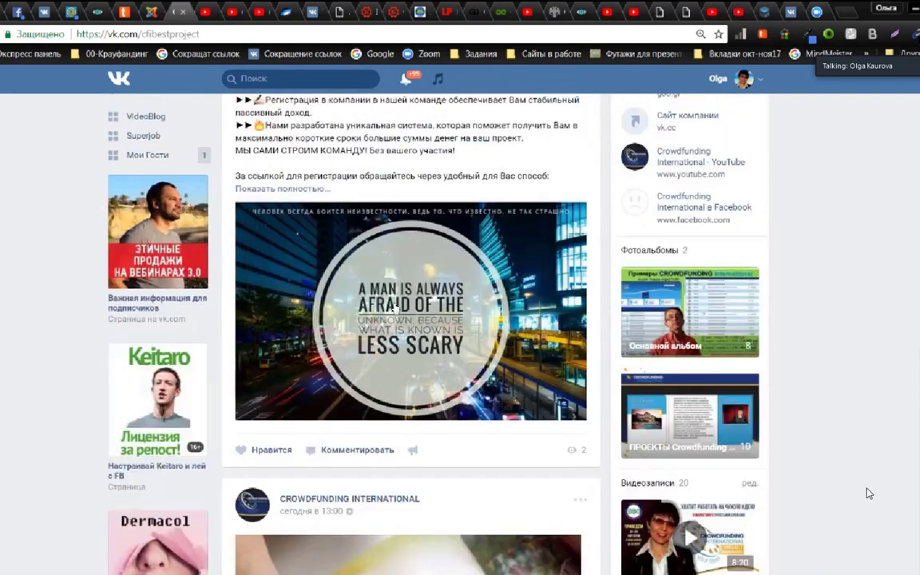